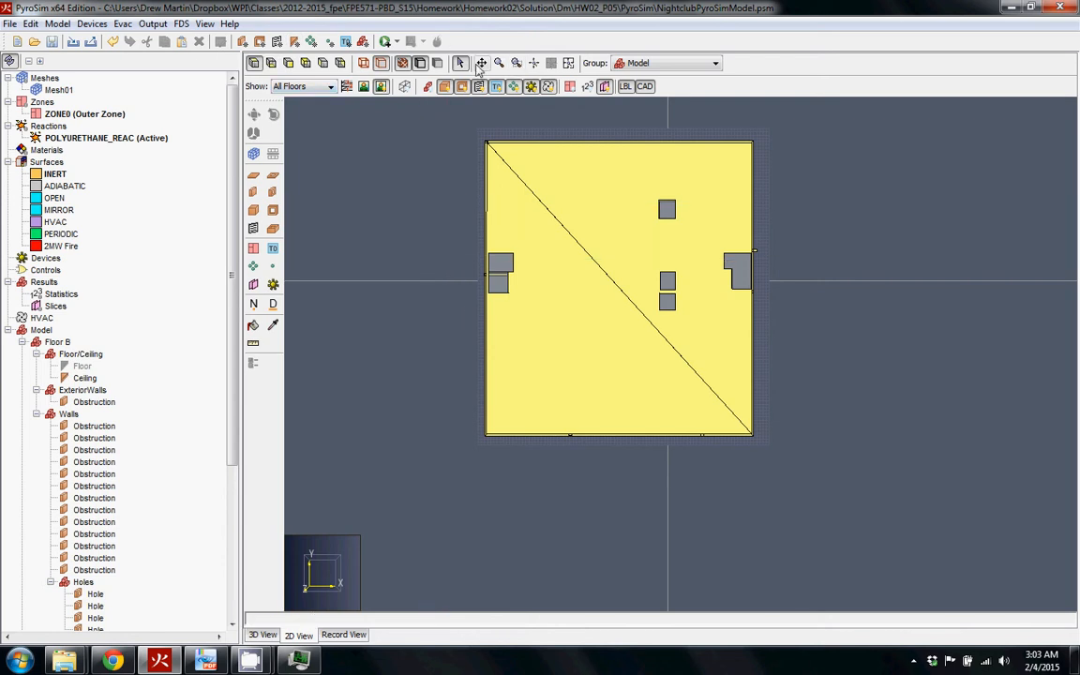
Switch to the 3D view and fit the whole nightclub model in view
{"action": "left_click", "coordinate": [267, 636]}
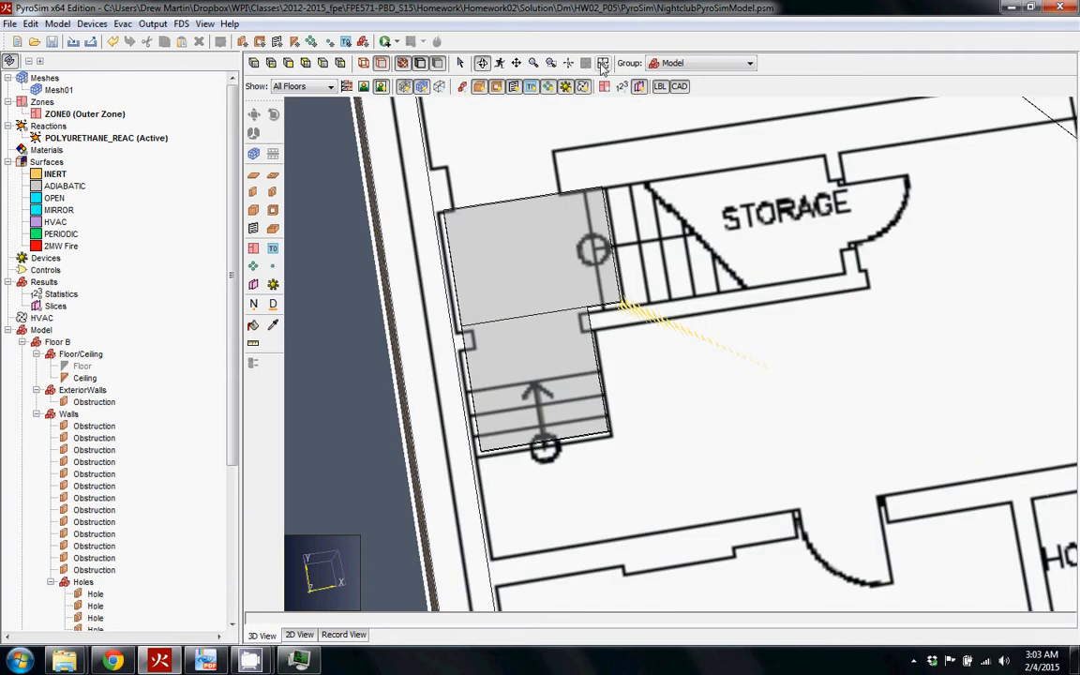
{"action": "left_click", "coordinate": [551, 62]}
{"action": "left_click_drag", "start_coordinate": [698, 367], "coordinate": [587, 288]}
Show only Floor B (-3 m) and orbit it to a near top-down angle
{"action": "left_click", "coordinate": [309, 87]}
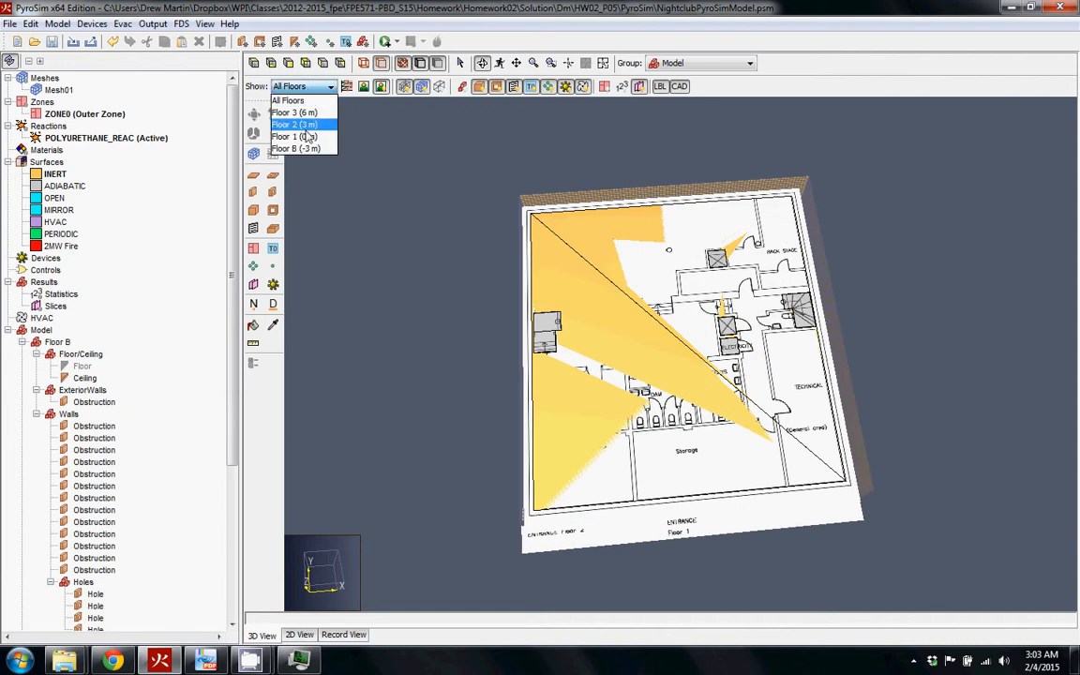
{"action": "left_click", "coordinate": [301, 147]}
{"action": "left_click_drag", "start_coordinate": [478, 202], "coordinate": [451, 178]}
{"action": "left_click_drag", "start_coordinate": [671, 245], "coordinate": [698, 368]}
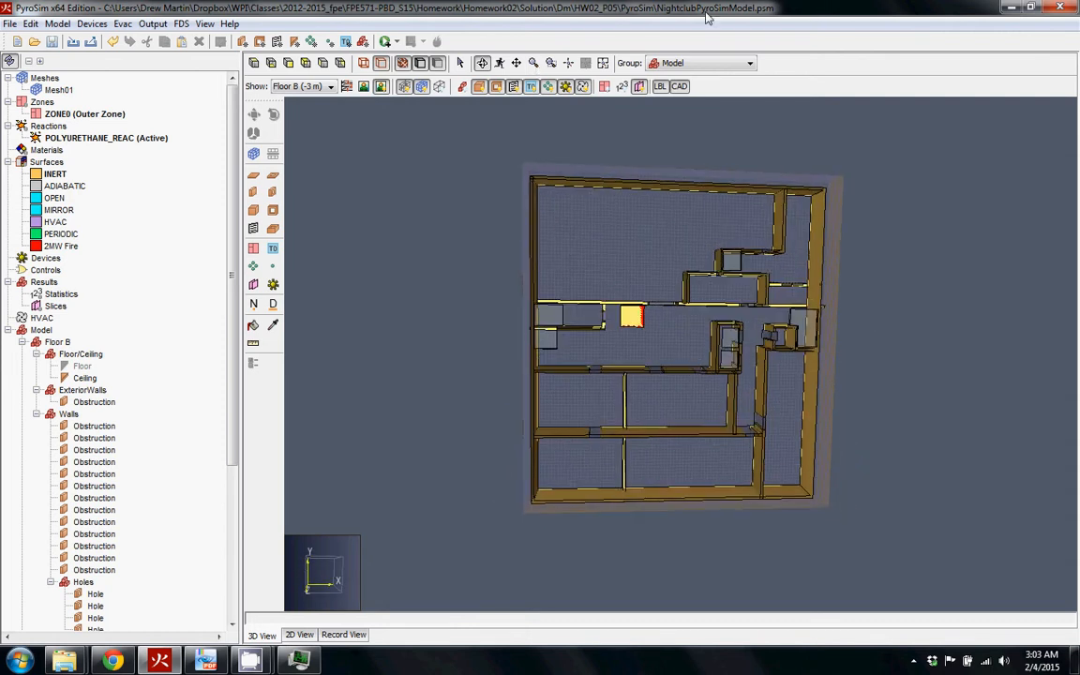
View Floor B from directly above, zoom in, and tilt slightly to see the wall sides
{"action": "left_click_drag", "start_coordinate": [540, 176], "coordinate": [648, 190]}
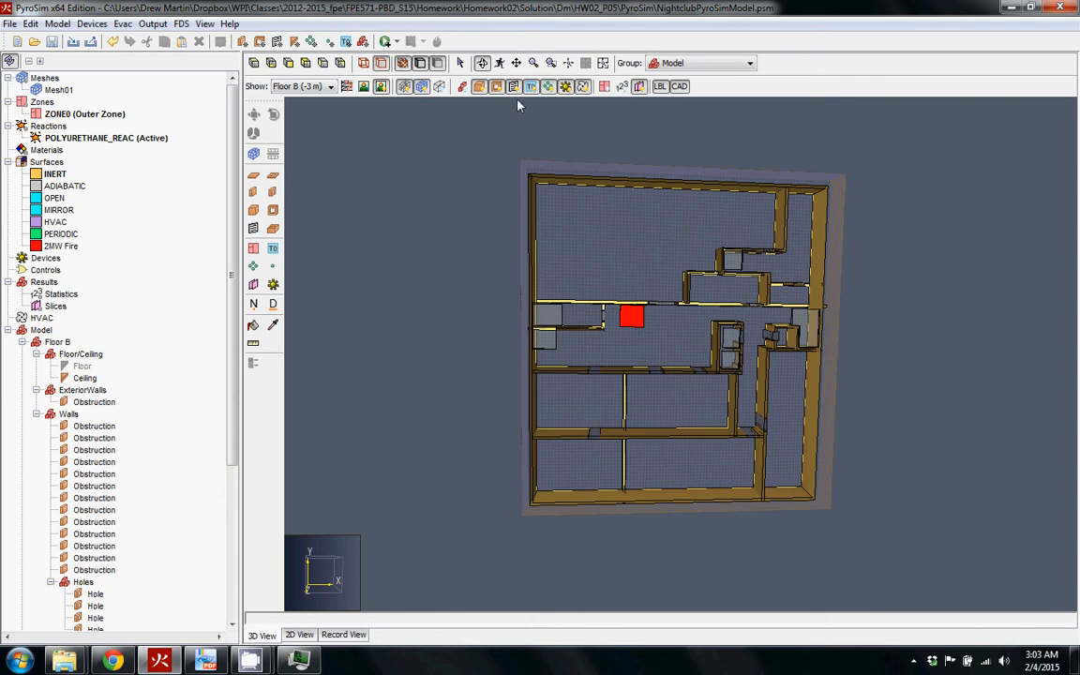
{"action": "left_click", "coordinate": [256, 64]}
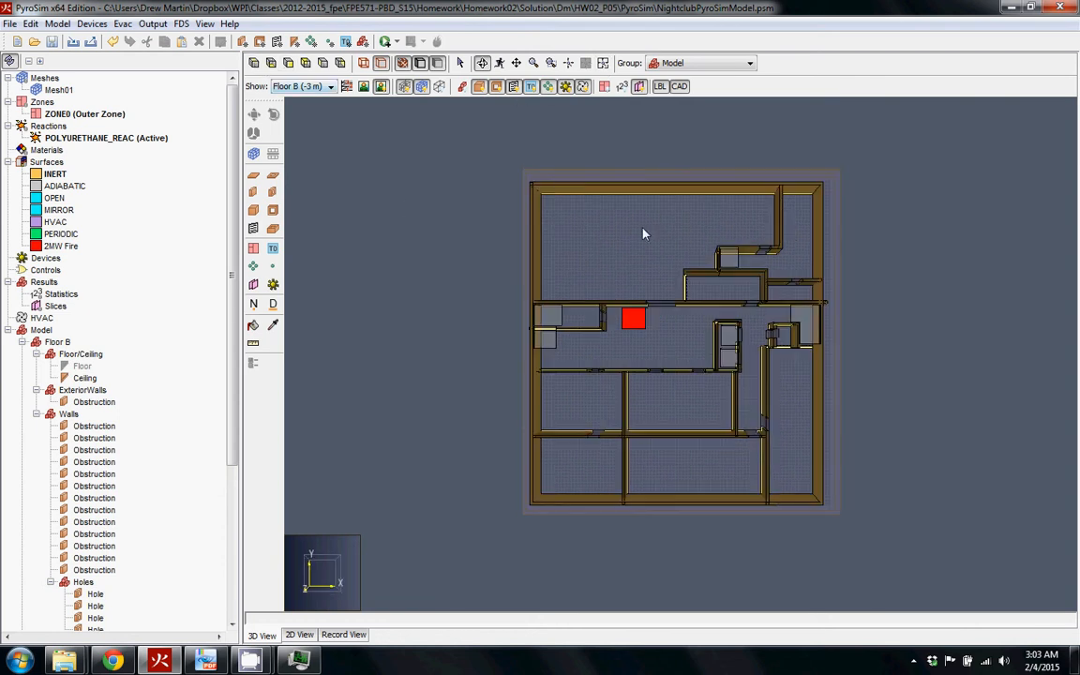
{"action": "scroll", "coordinate": [568, 207], "scroll_direction": "up", "scroll_amount": 4}
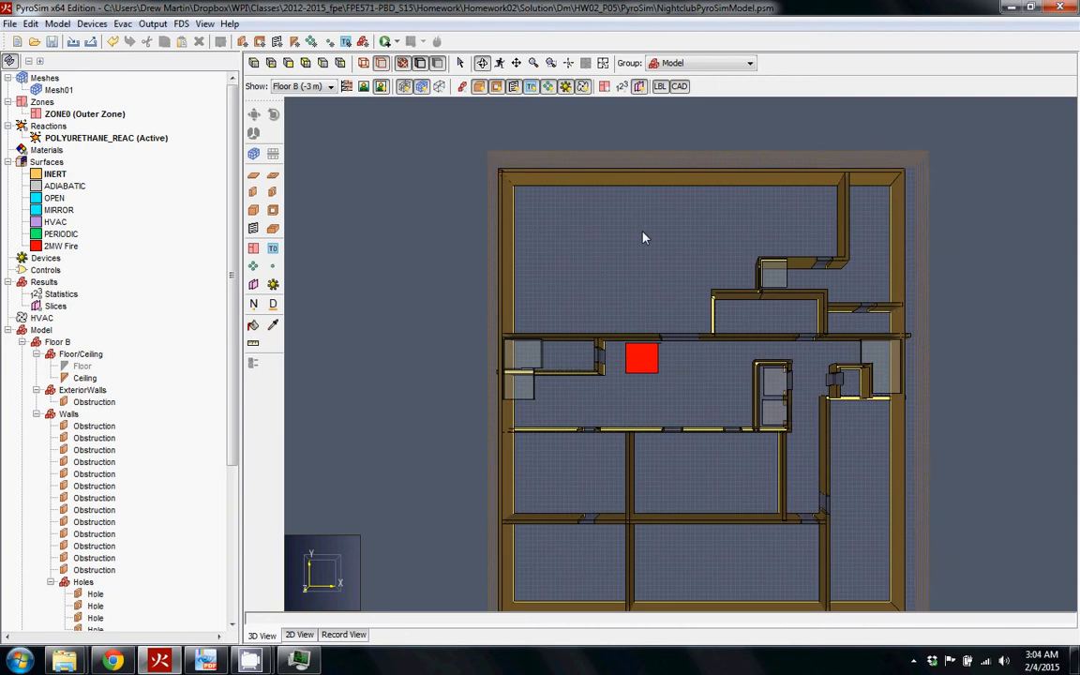
{"action": "left_click_drag", "start_coordinate": [653, 248], "coordinate": [585, 212]}
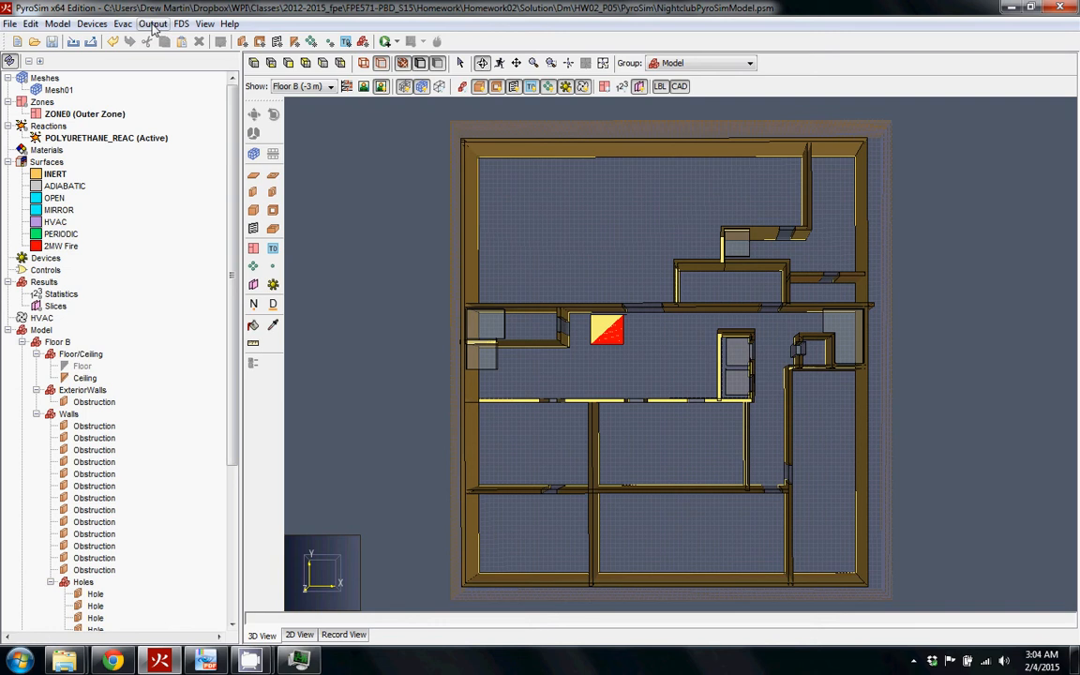
{"action": "left_click", "coordinate": [153, 24]}
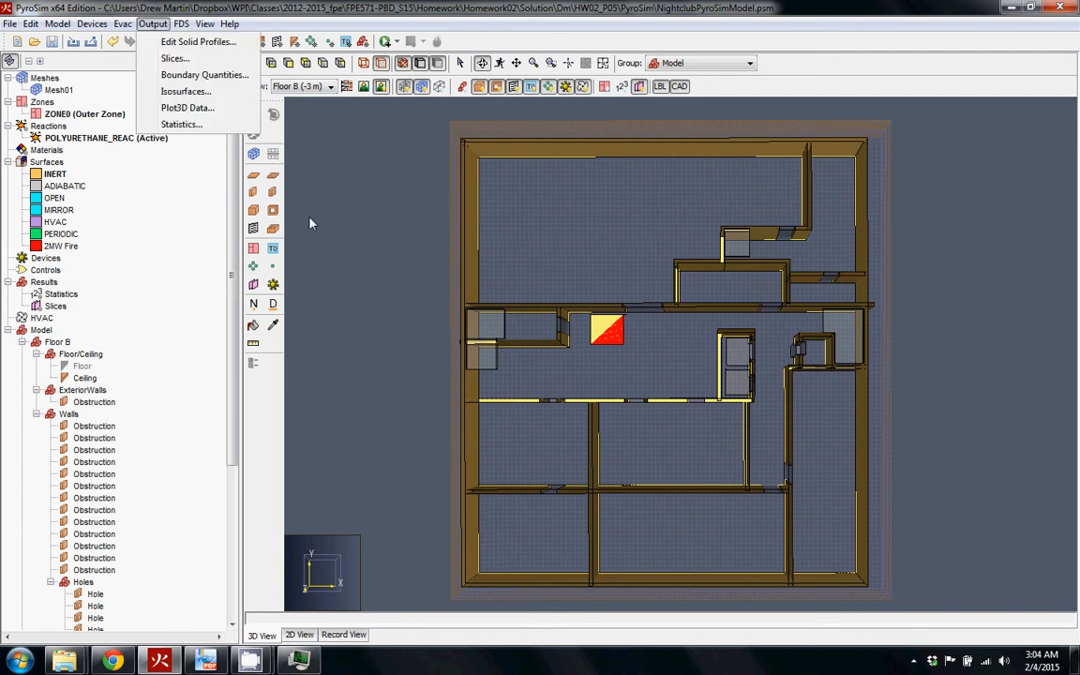
{"action": "left_click", "coordinate": [340, 240]}
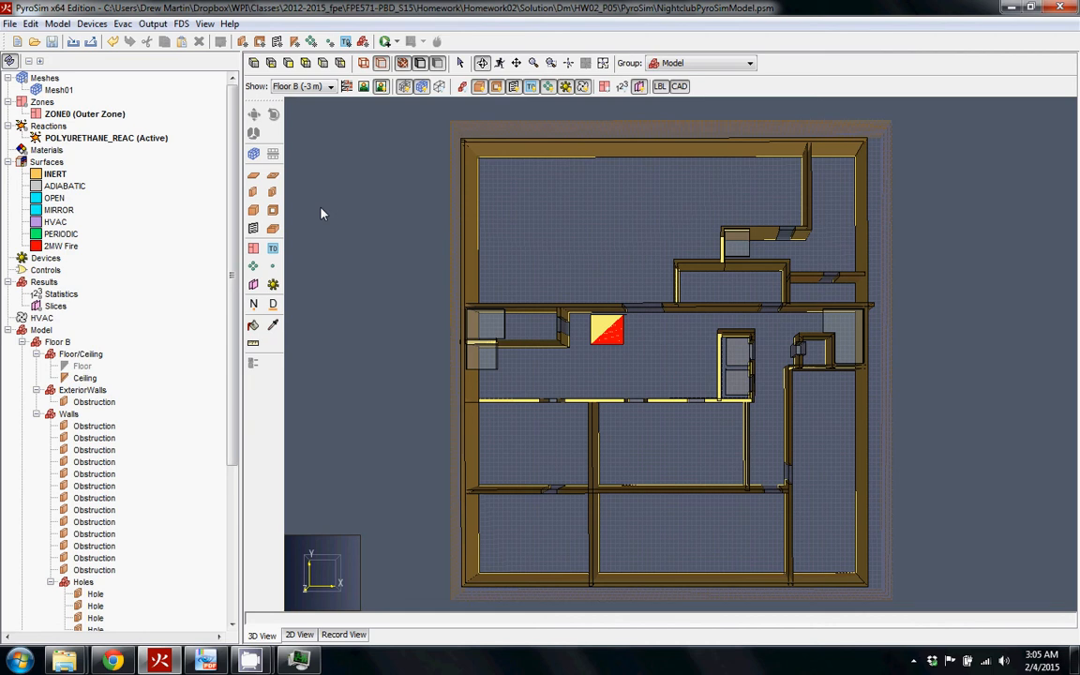
With the Draw a Device tool, place a device on the fire obstruction
{"action": "left_click", "coordinate": [273, 285]}
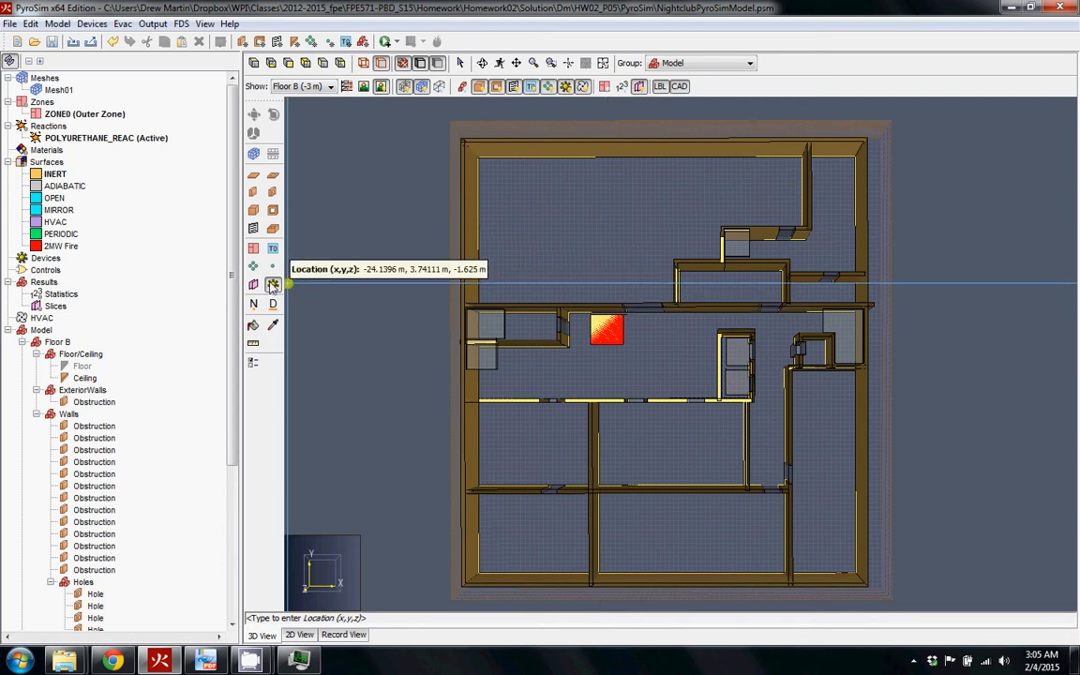
{"action": "left_click", "coordinate": [609, 329]}
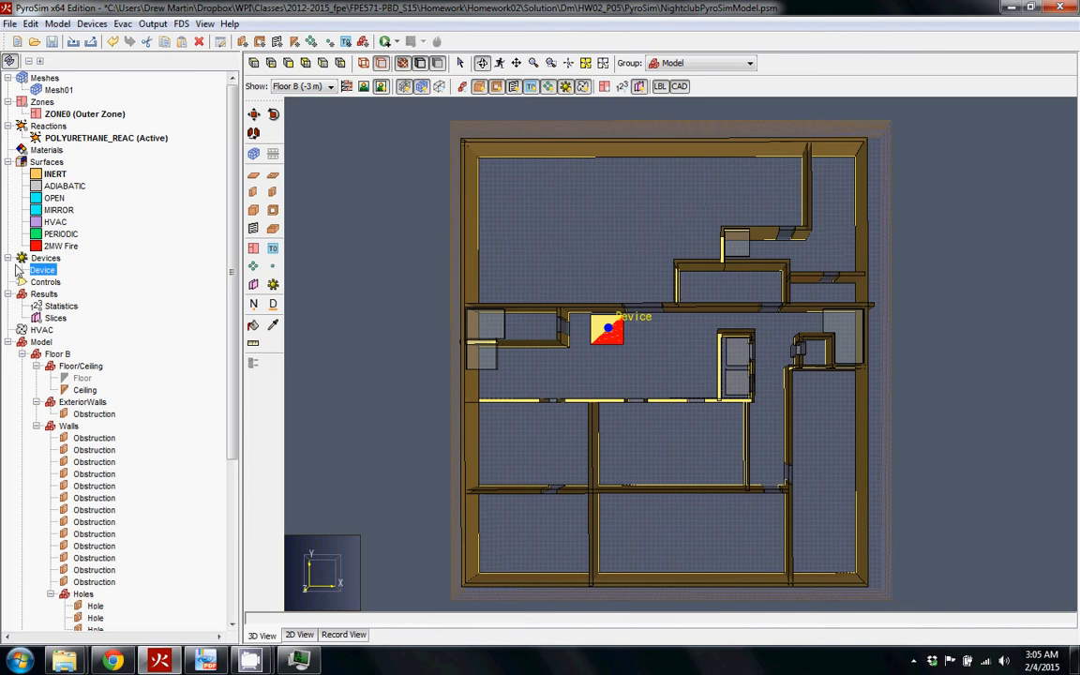
Expand Floor B in the tree and inspect its Walls, ExteriorWalls and Floor/Ceiling groups
{"action": "left_click", "coordinate": [9, 342]}
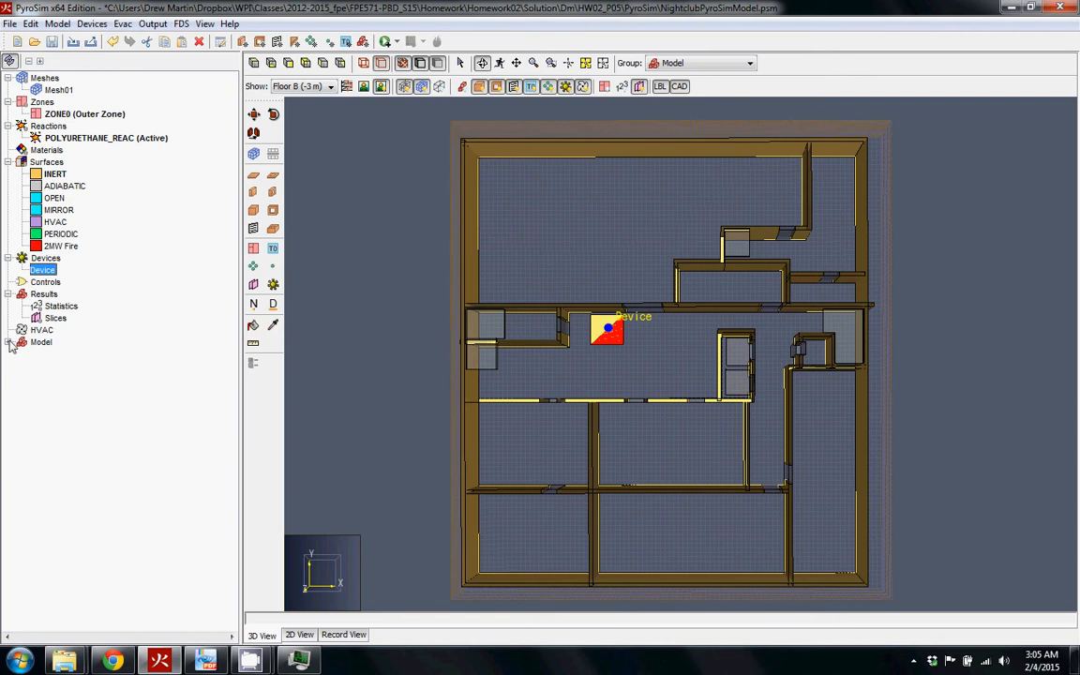
{"action": "left_click", "coordinate": [8, 342]}
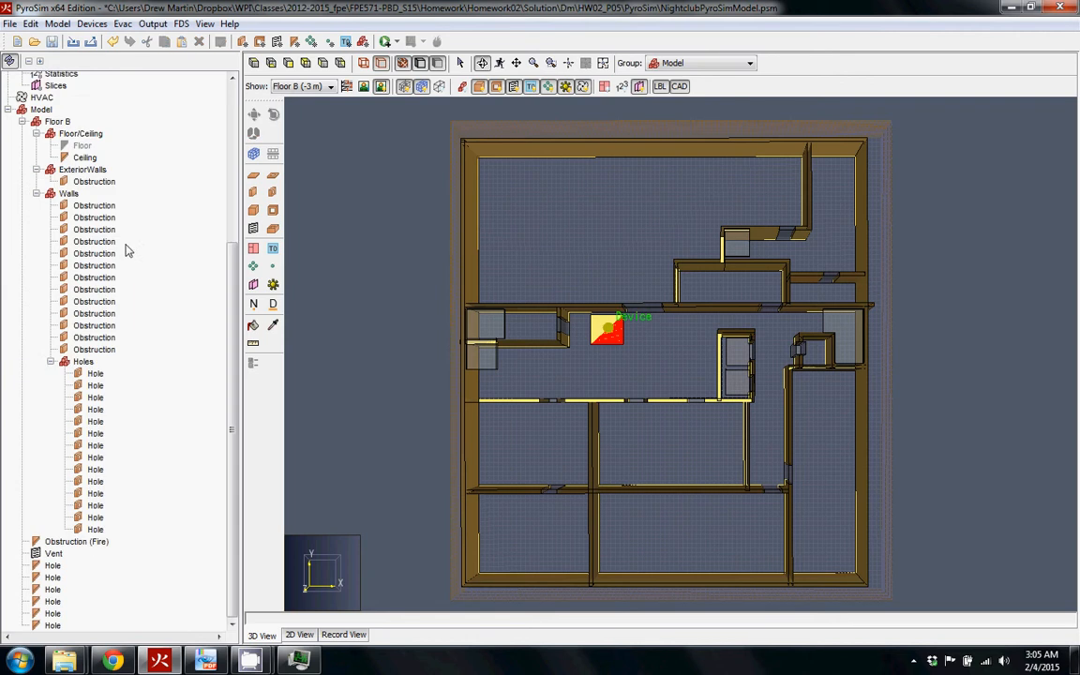
{"action": "left_click", "coordinate": [27, 60]}
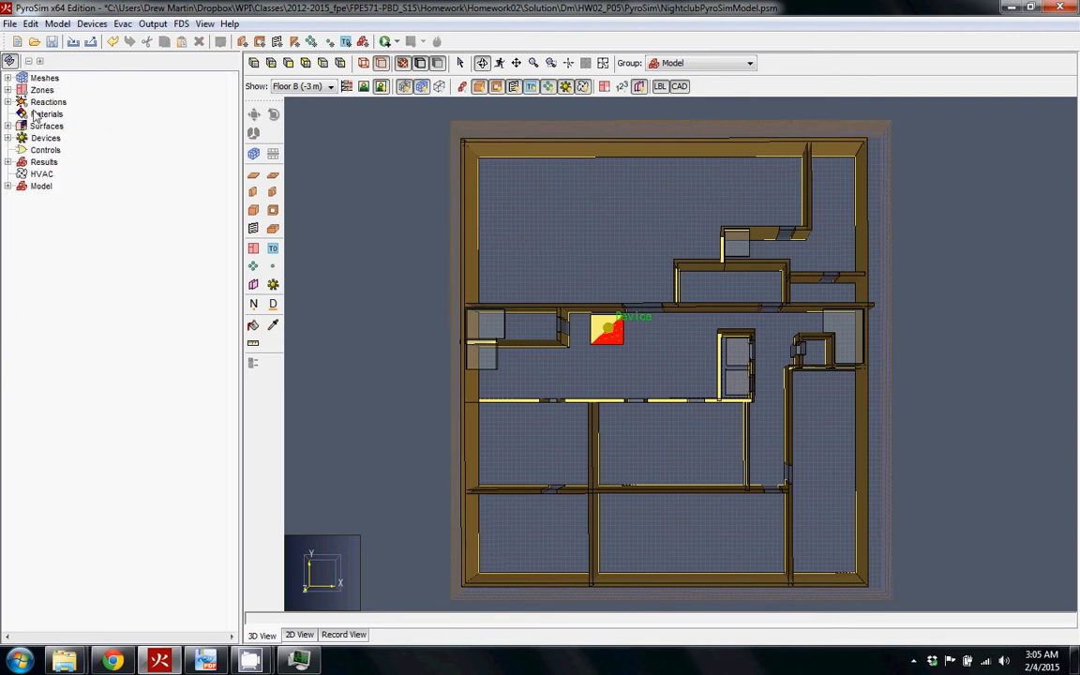
{"action": "left_click", "coordinate": [9, 185]}
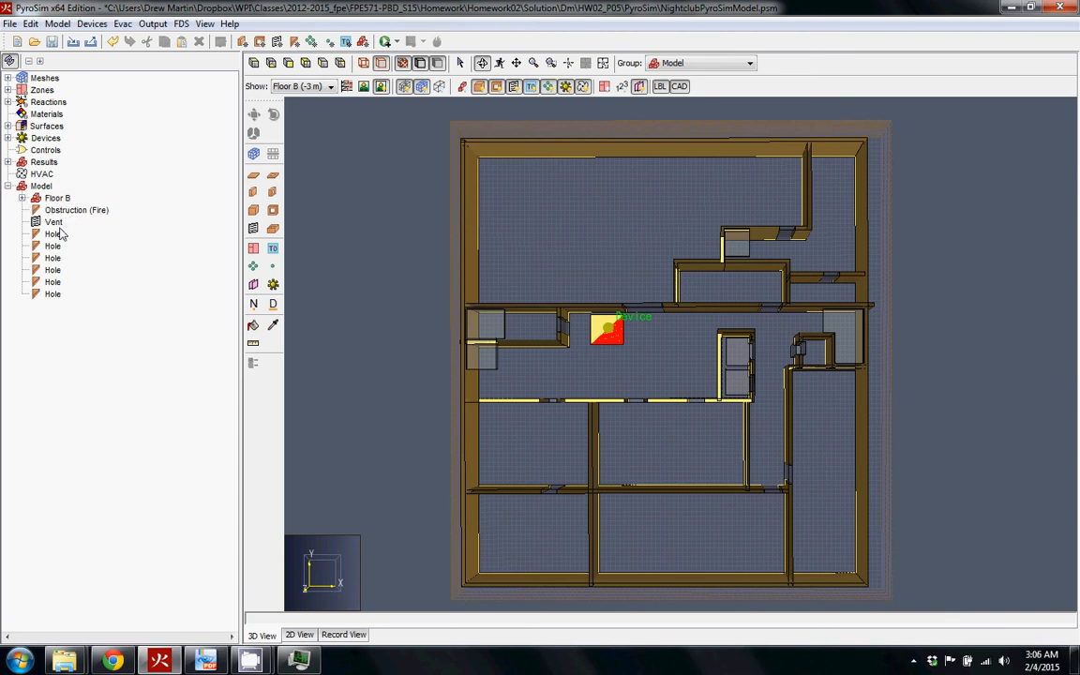
{"action": "left_click", "coordinate": [23, 198]}
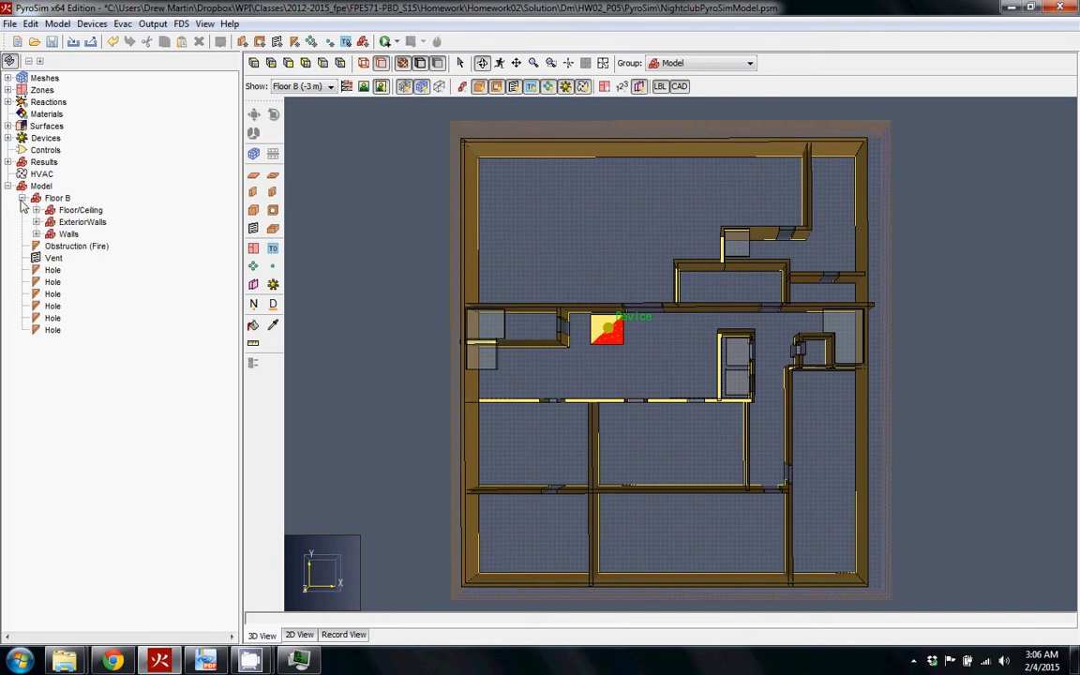
{"action": "left_click", "coordinate": [69, 234]}
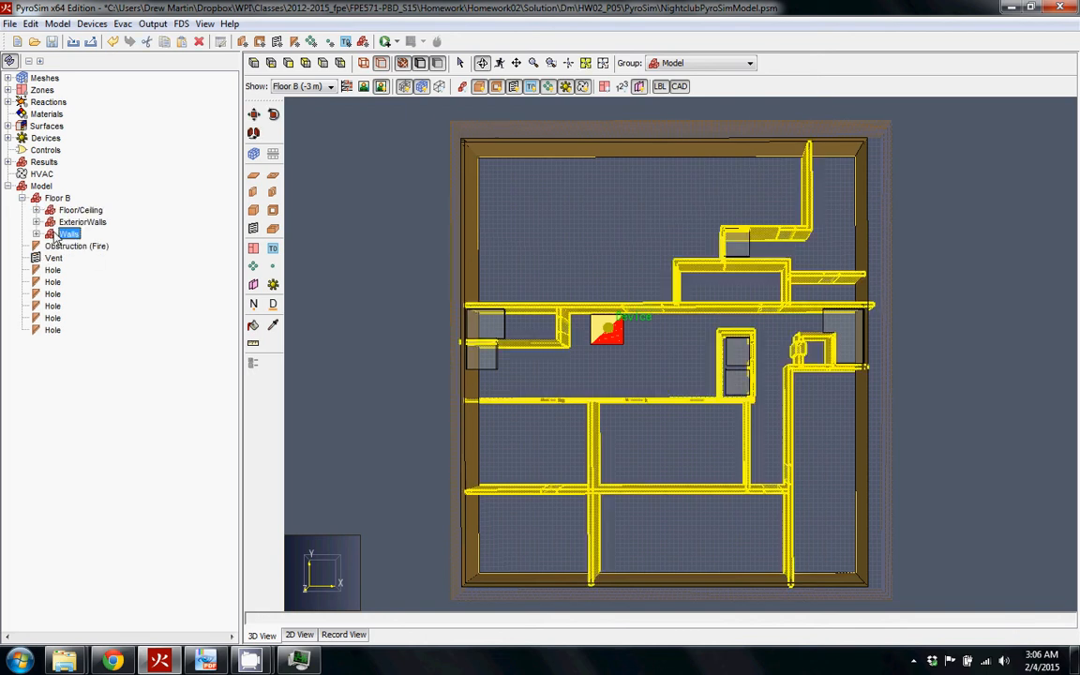
{"action": "left_click", "coordinate": [82, 221]}
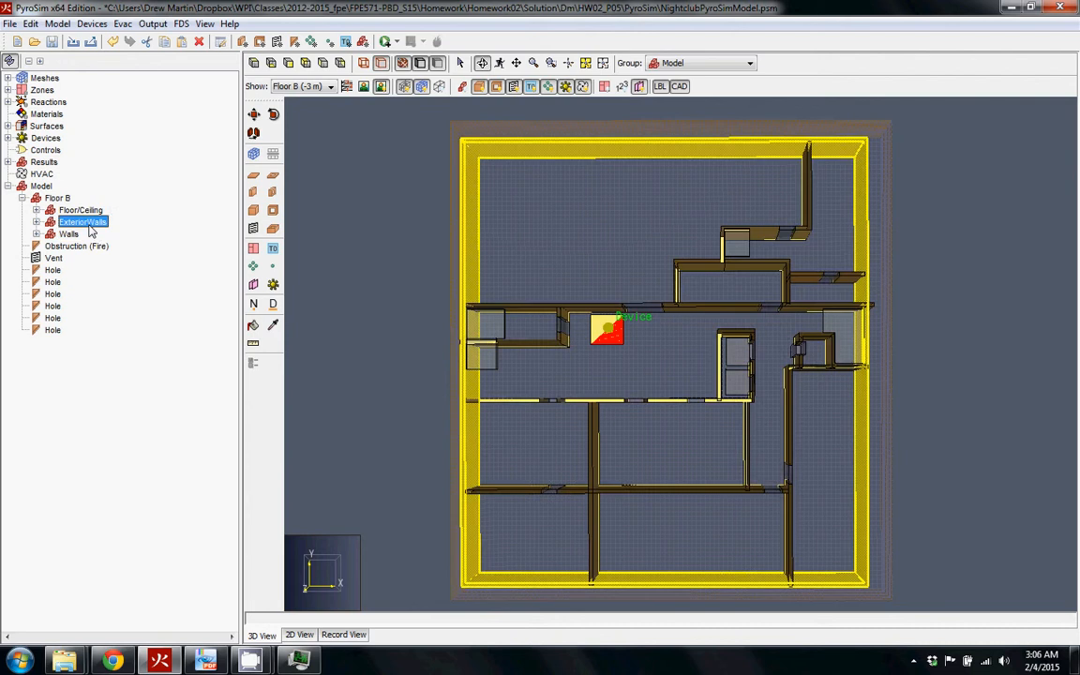
{"action": "left_click", "coordinate": [69, 210]}
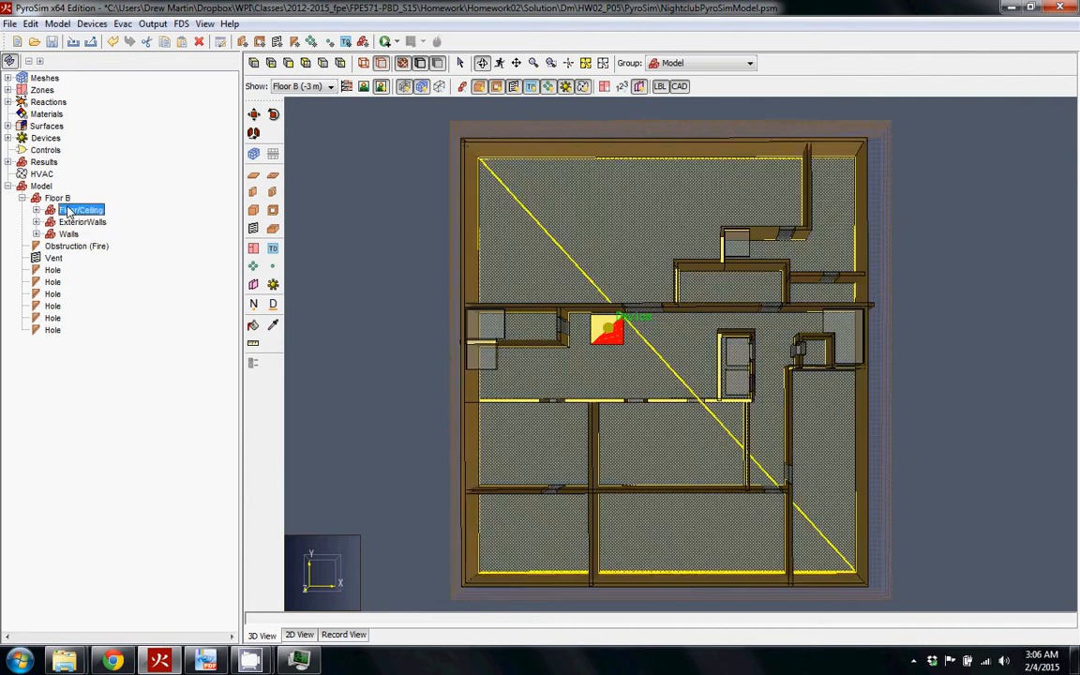
{"action": "left_click", "coordinate": [71, 314]}
Move the six Holes into a new Holes subgroup under Floor/Ceiling
{"action": "left_click", "coordinate": [51, 270]}
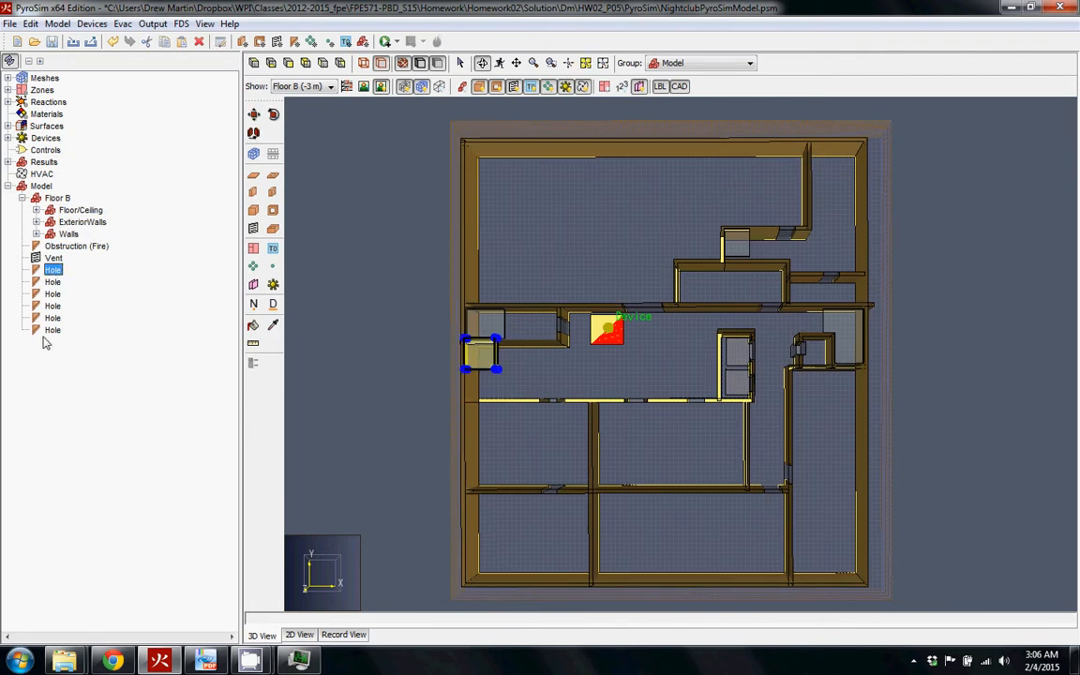
{"action": "left_click", "coordinate": [43, 338]}
{"action": "left_click", "coordinate": [48, 271]}
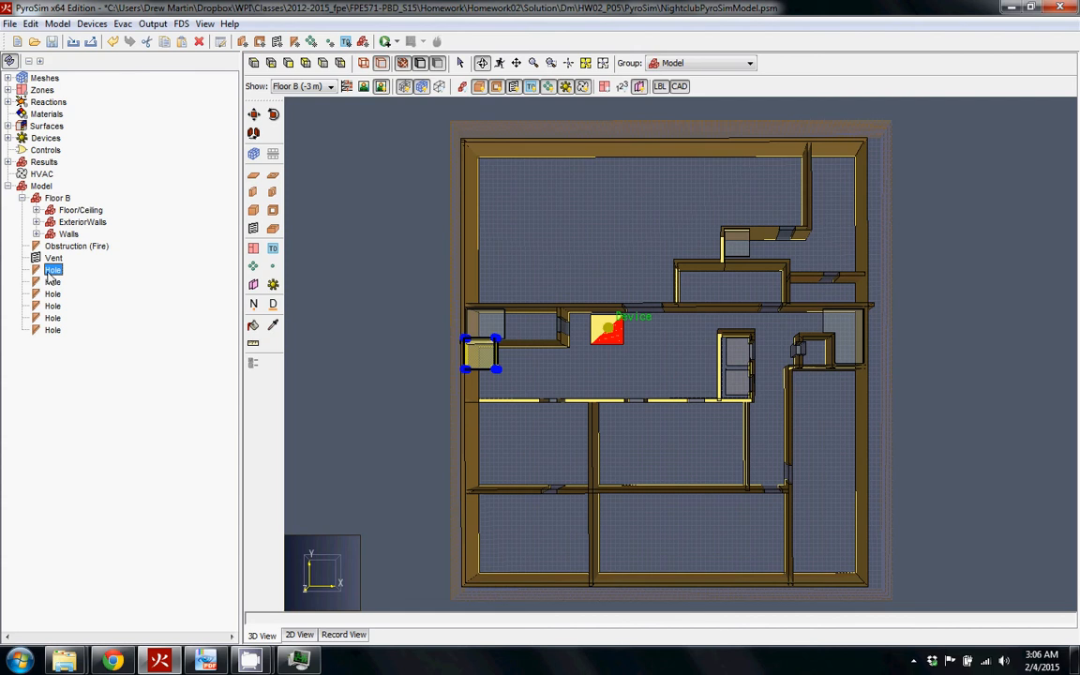
{"action": "left_click", "coordinate": [52, 330], "text": "shift"}
{"action": "right_click", "coordinate": [53, 328]}
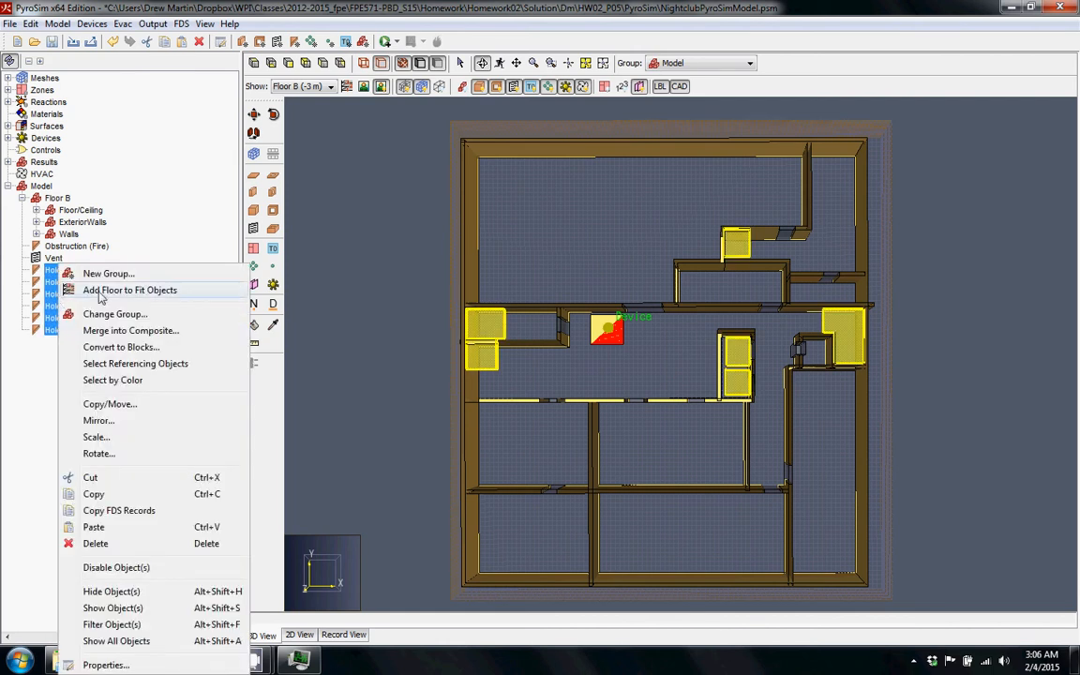
{"action": "left_click", "coordinate": [119, 313]}
{"action": "left_click", "coordinate": [562, 306]}
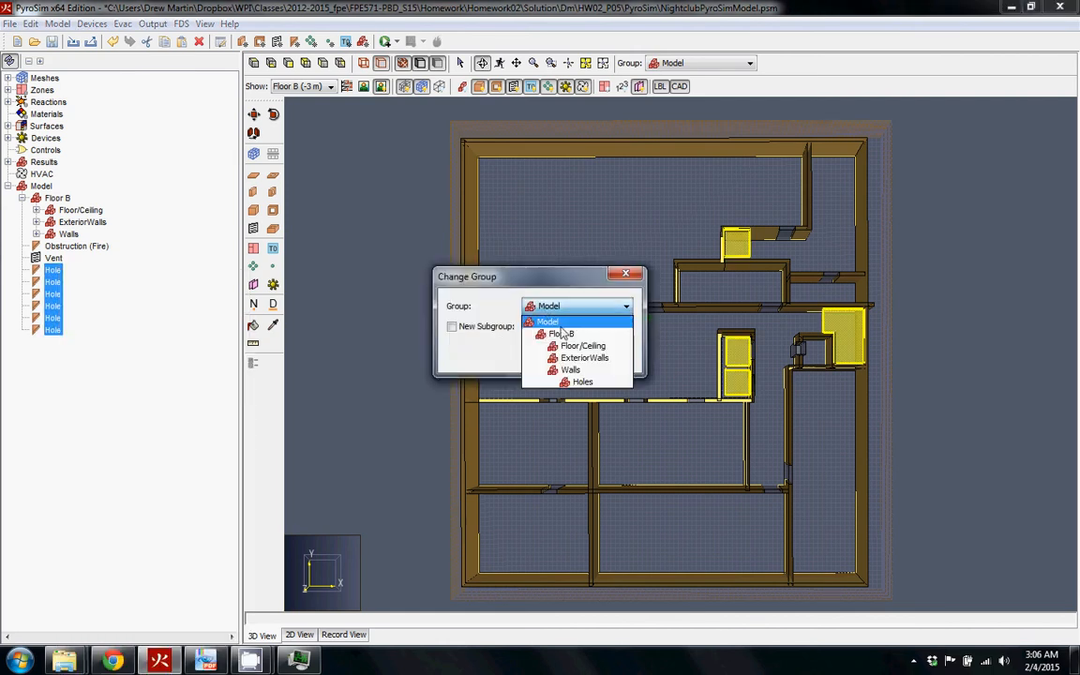
{"action": "left_click", "coordinate": [562, 343]}
{"action": "left_click", "coordinate": [452, 326]}
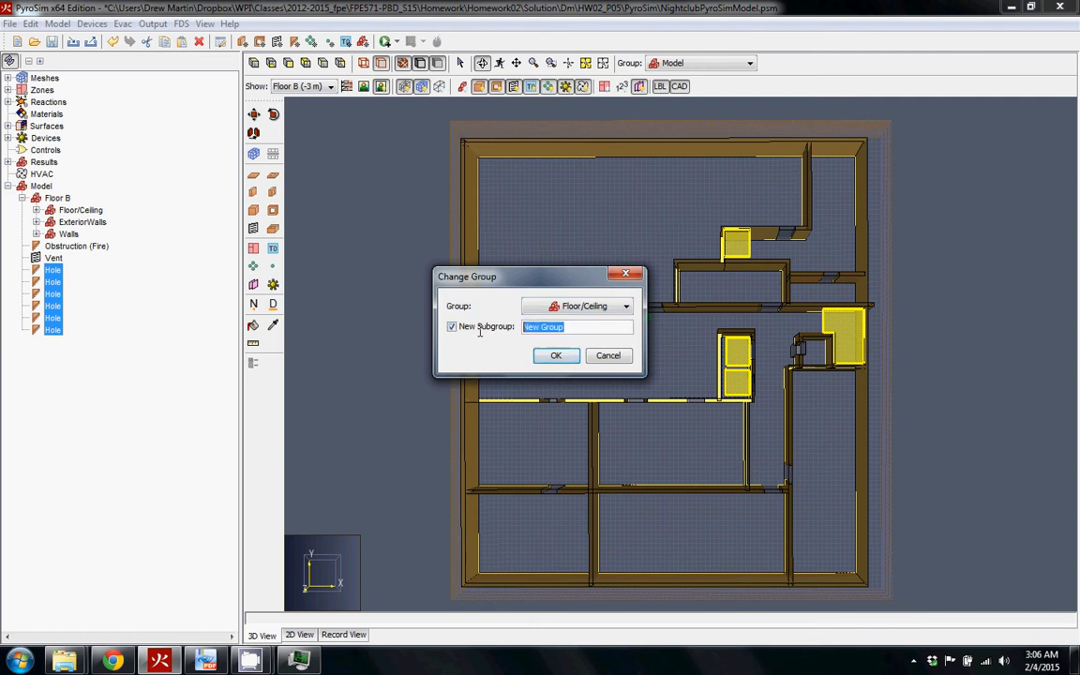
{"action": "type", "text": "Holes"}
{"action": "key", "text": "Return"}
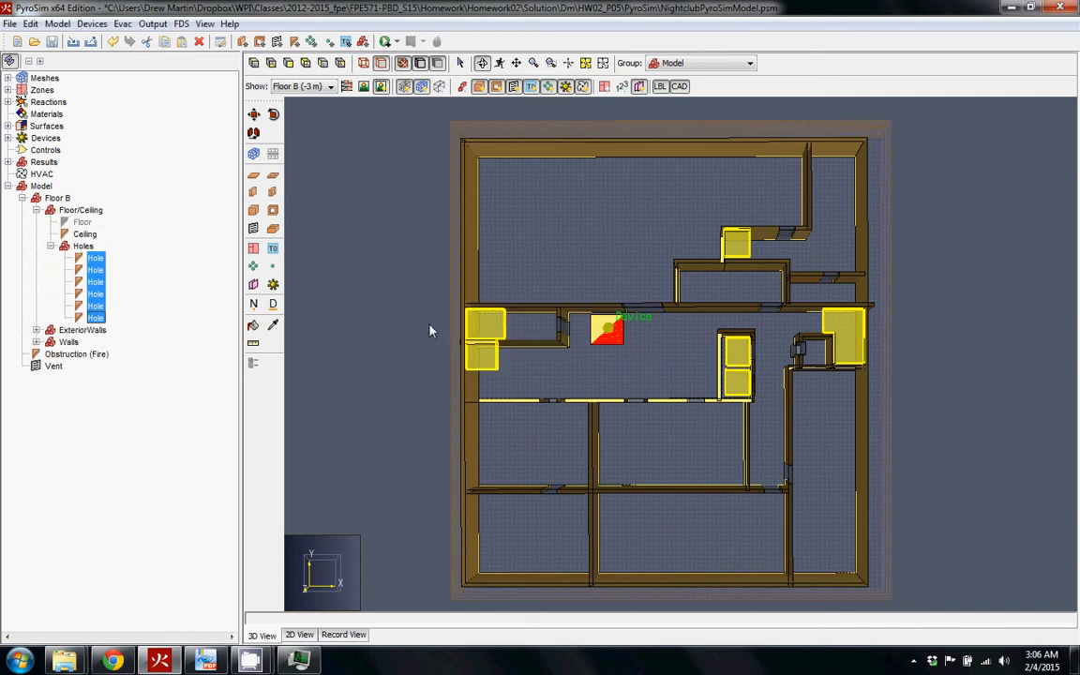
{"action": "left_click", "coordinate": [51, 246]}
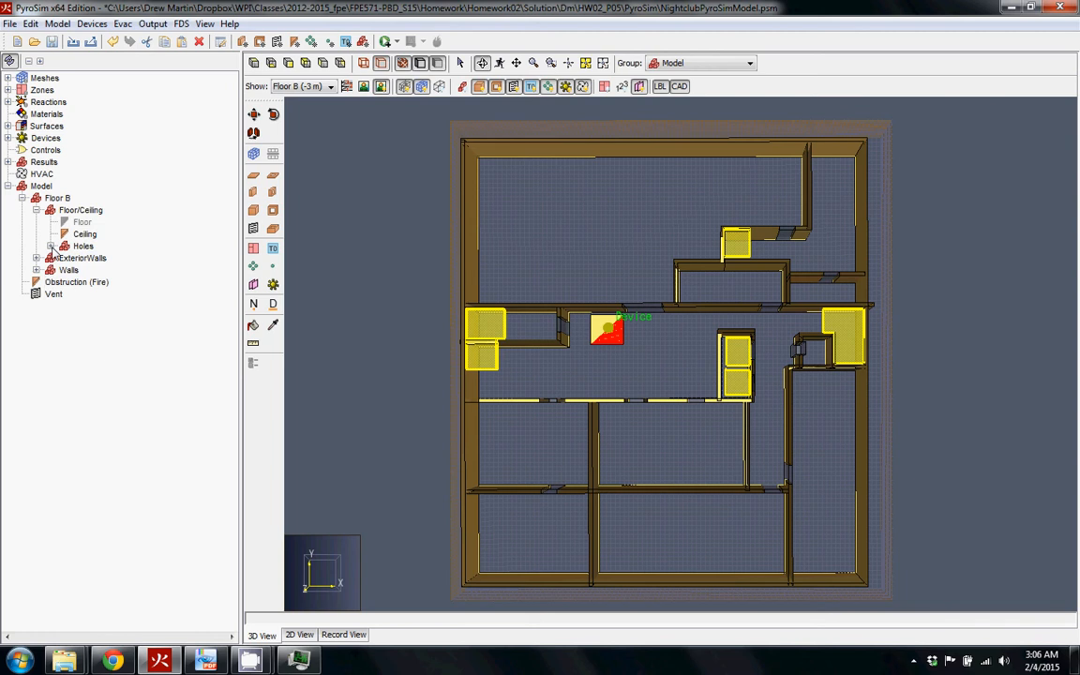
Group the fire obstruction and its vent into a new Fire subgroup under Floor B
{"action": "left_click", "coordinate": [57, 198]}
{"action": "right_click", "coordinate": [58, 198]}
{"action": "left_click", "coordinate": [53, 283]}
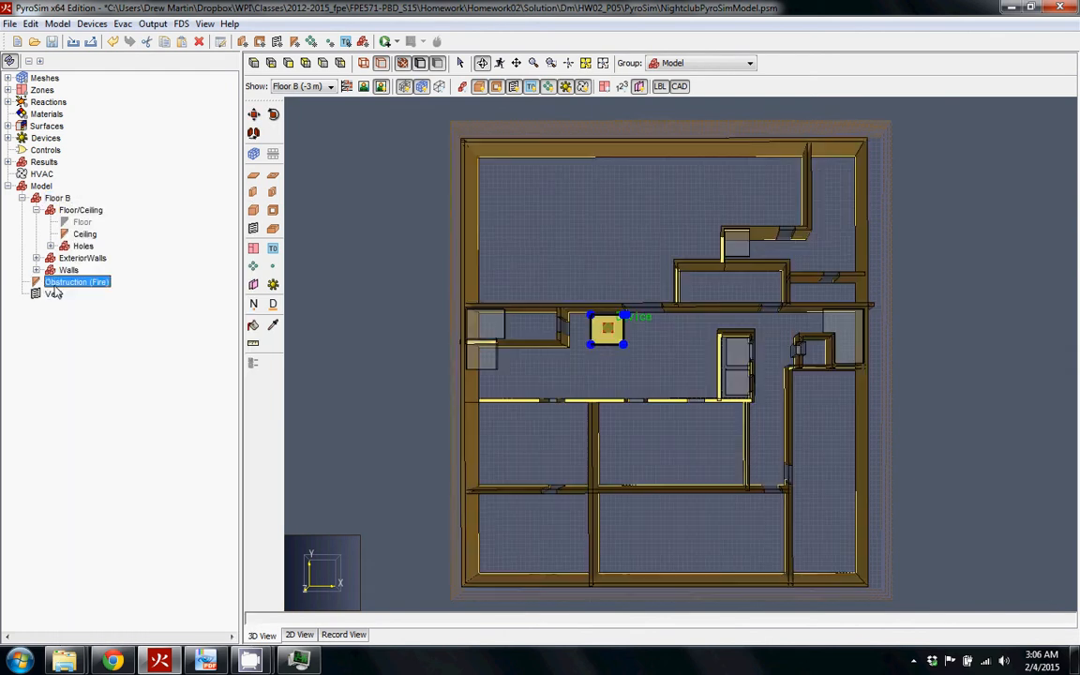
{"action": "right_click", "coordinate": [54, 284]}
{"action": "left_click", "coordinate": [113, 314]}
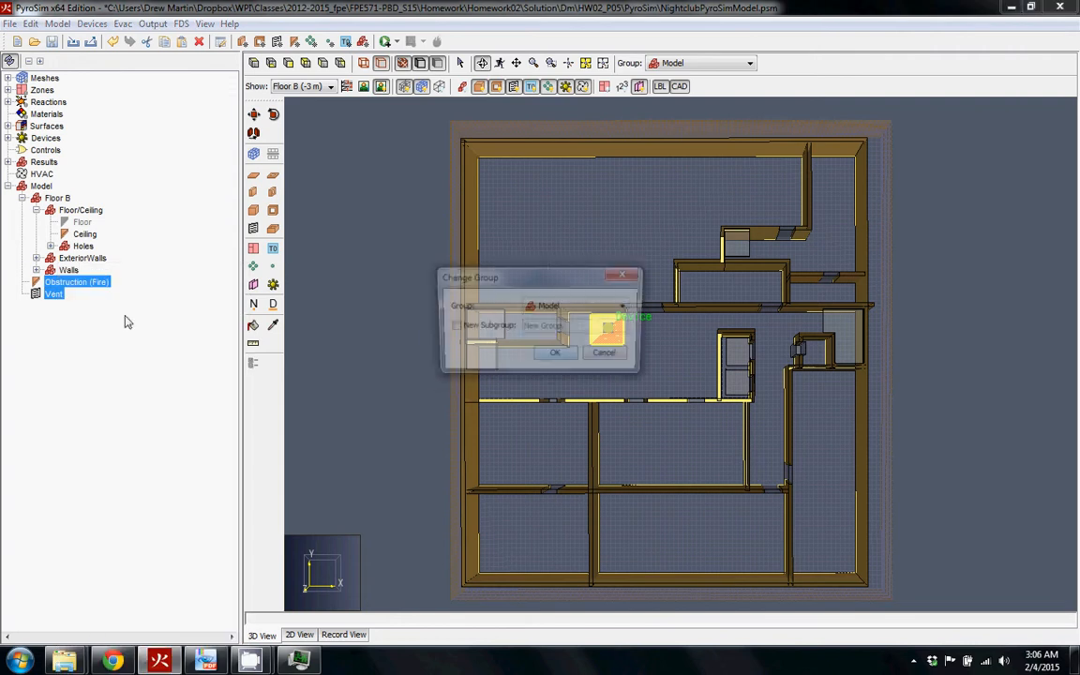
{"action": "left_click", "coordinate": [576, 307]}
{"action": "left_click", "coordinate": [563, 335]}
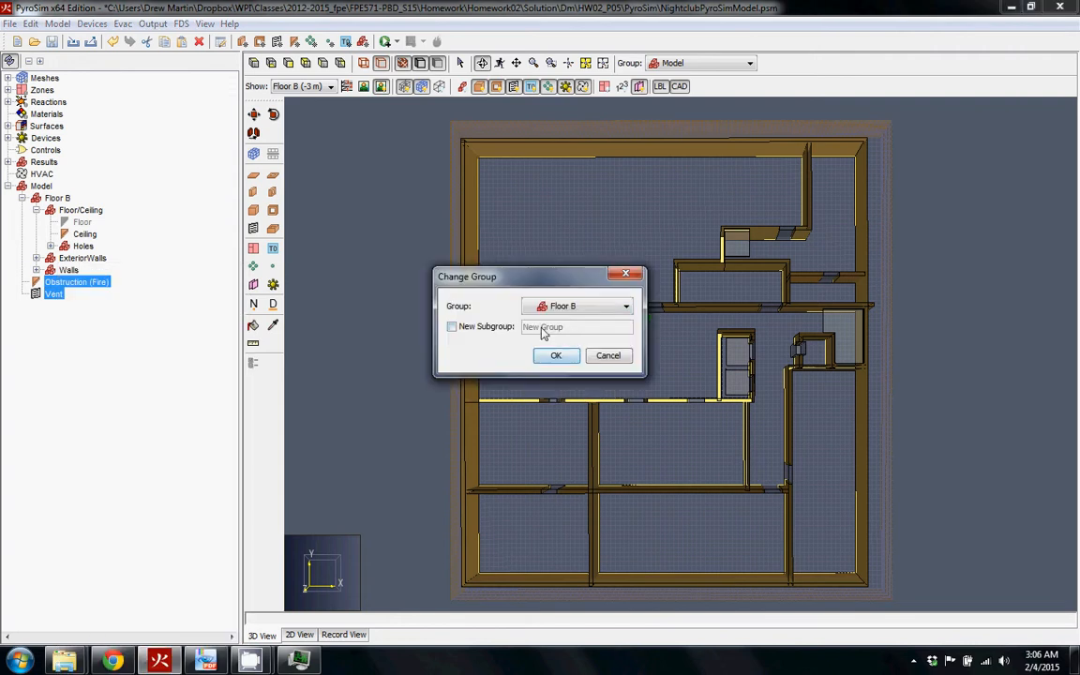
{"action": "left_click", "coordinate": [469, 327]}
{"action": "left_click_drag", "start_coordinate": [530, 328], "coordinate": [519, 328]}
{"action": "left_click_drag", "start_coordinate": [600, 327], "coordinate": [502, 333]}
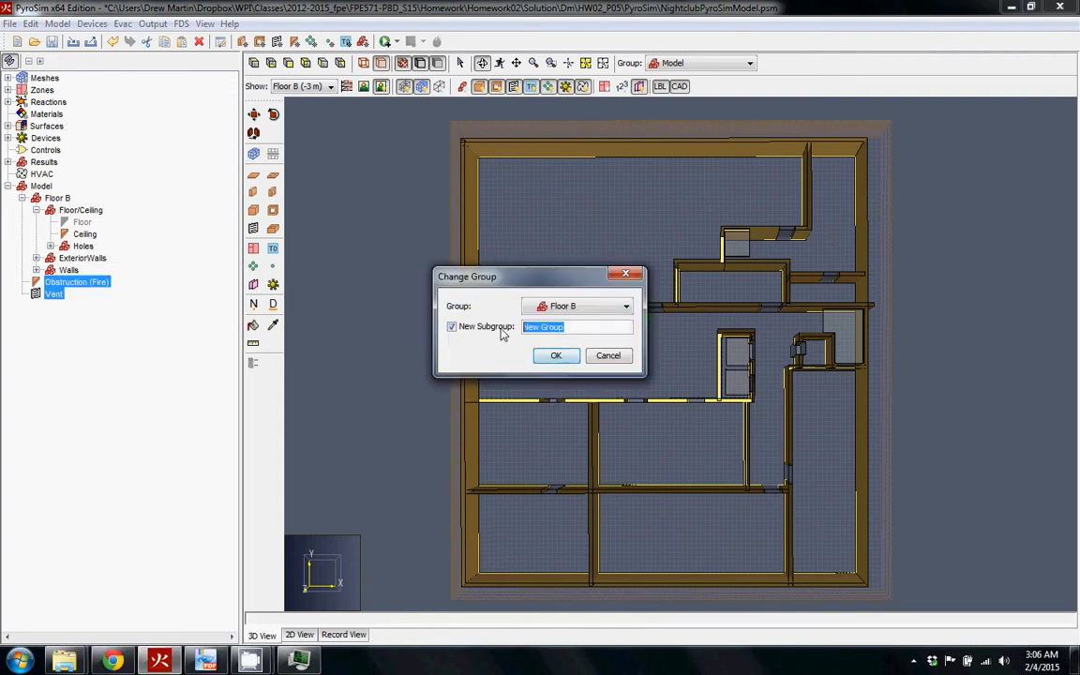
{"action": "type", "text": "Fire"}
{"action": "key", "text": "Return"}
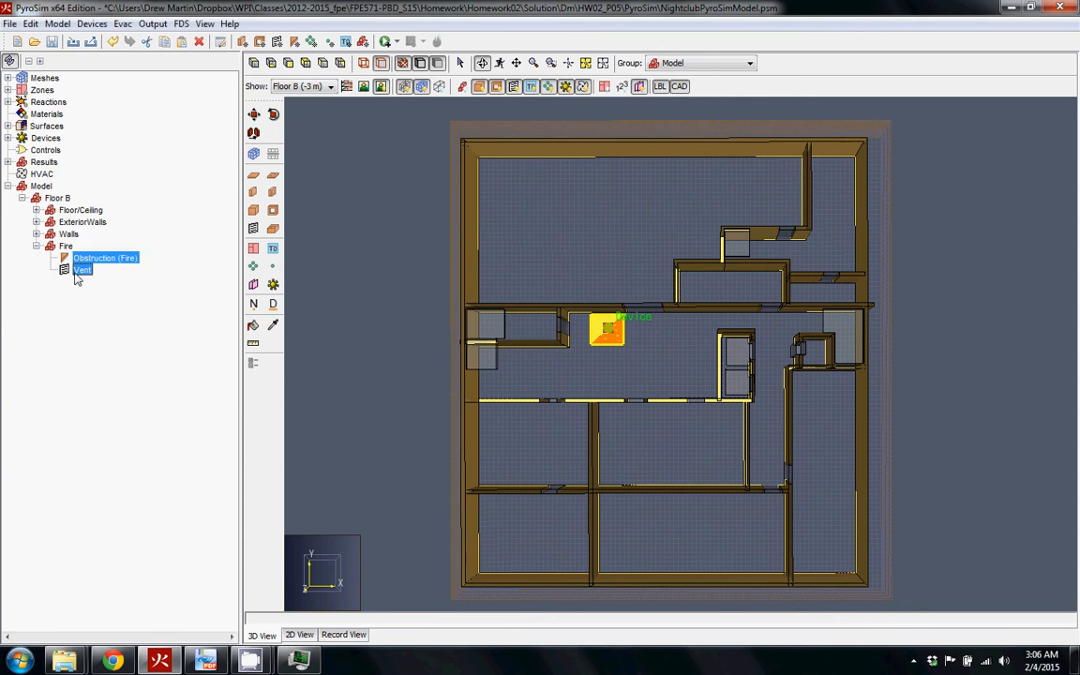
{"action": "left_click", "coordinate": [37, 247]}
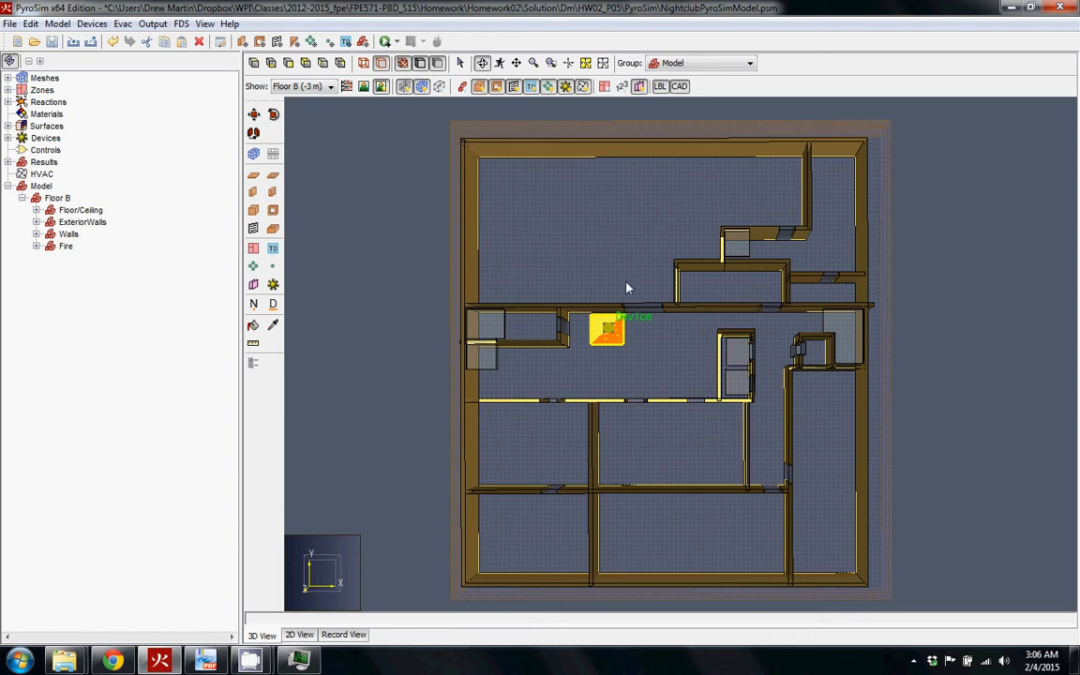
Expand Devices and review the existing fire device's settings without changing them
{"action": "left_click", "coordinate": [665, 342]}
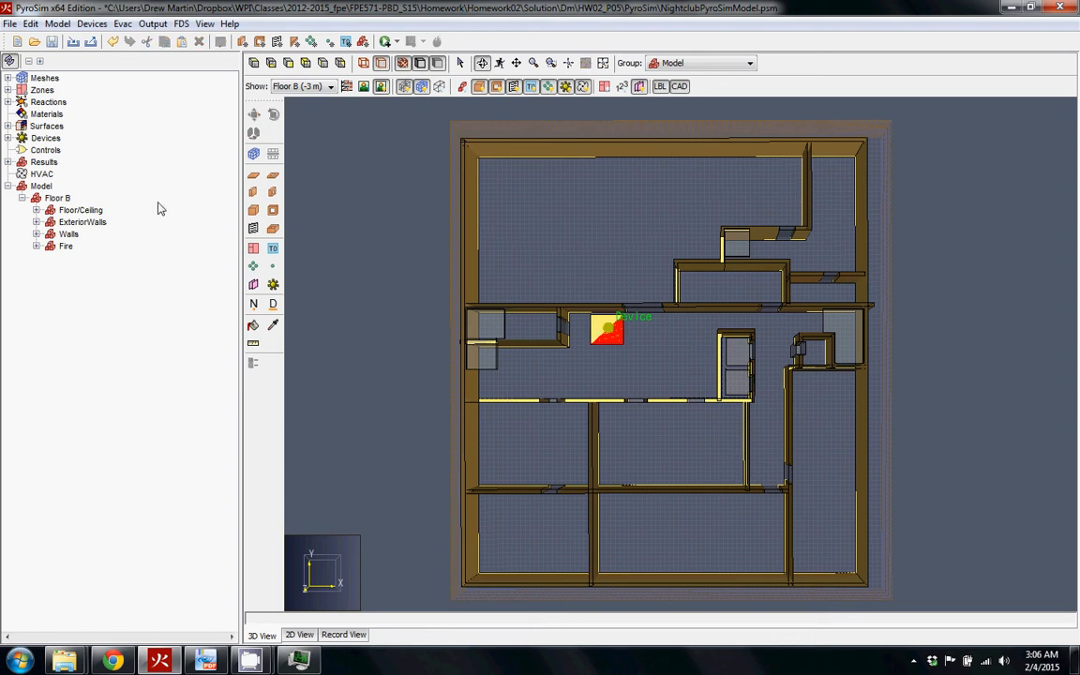
{"action": "left_click", "coordinate": [8, 138]}
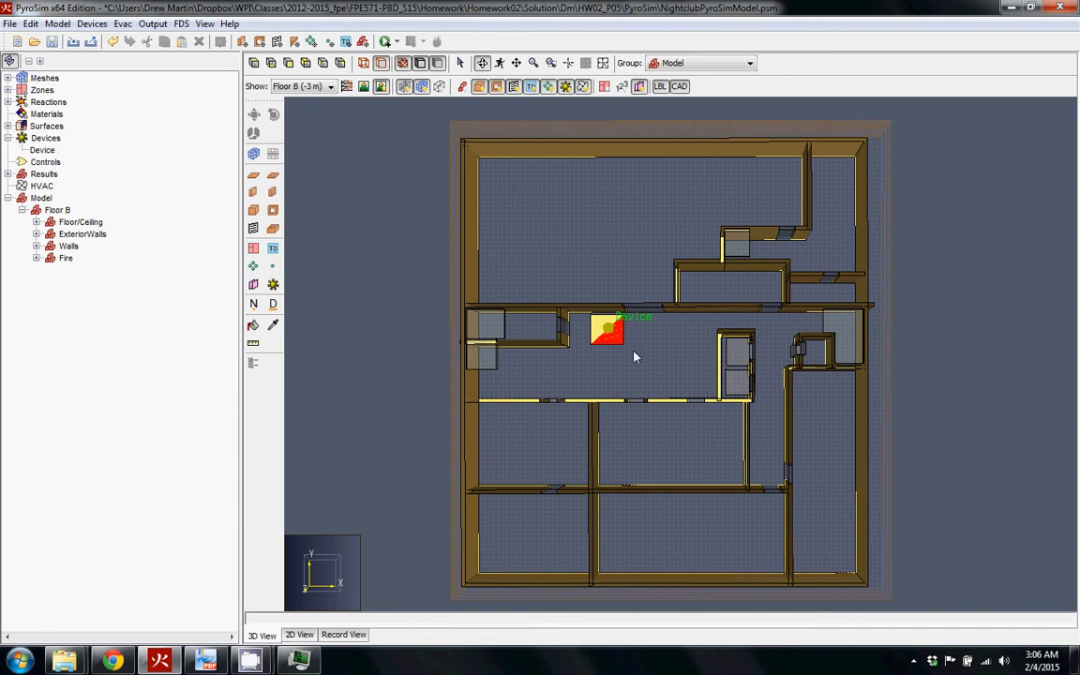
{"action": "left_click", "coordinate": [43, 150]}
{"action": "double_click", "coordinate": [42, 150]}
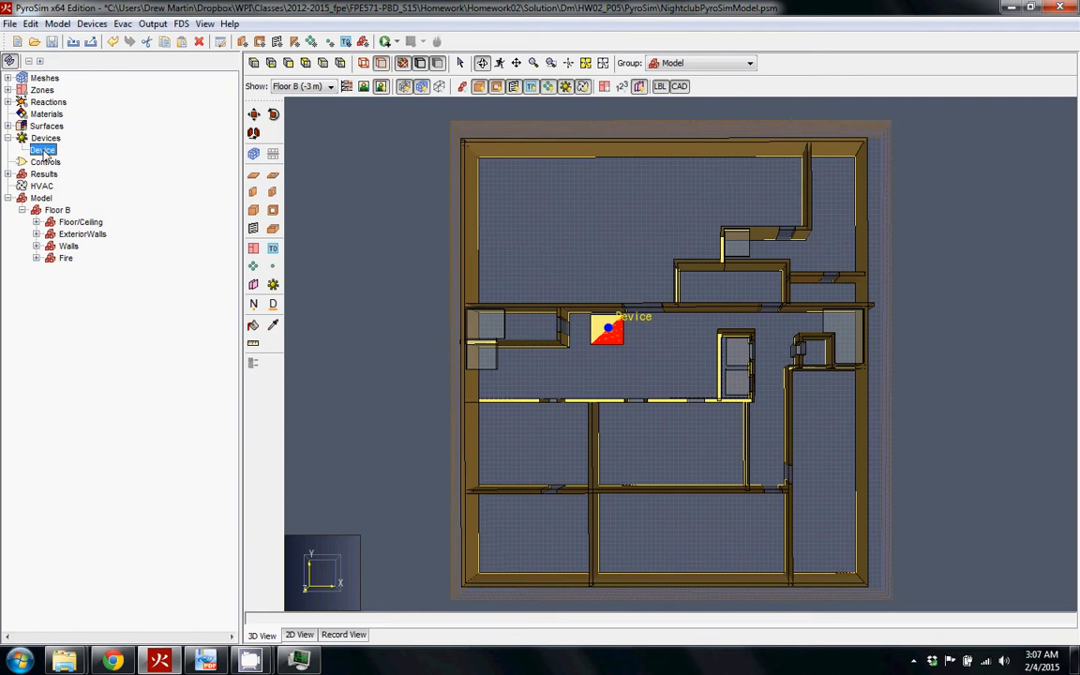
{"action": "left_click_drag", "start_coordinate": [524, 213], "coordinate": [308, 113]}
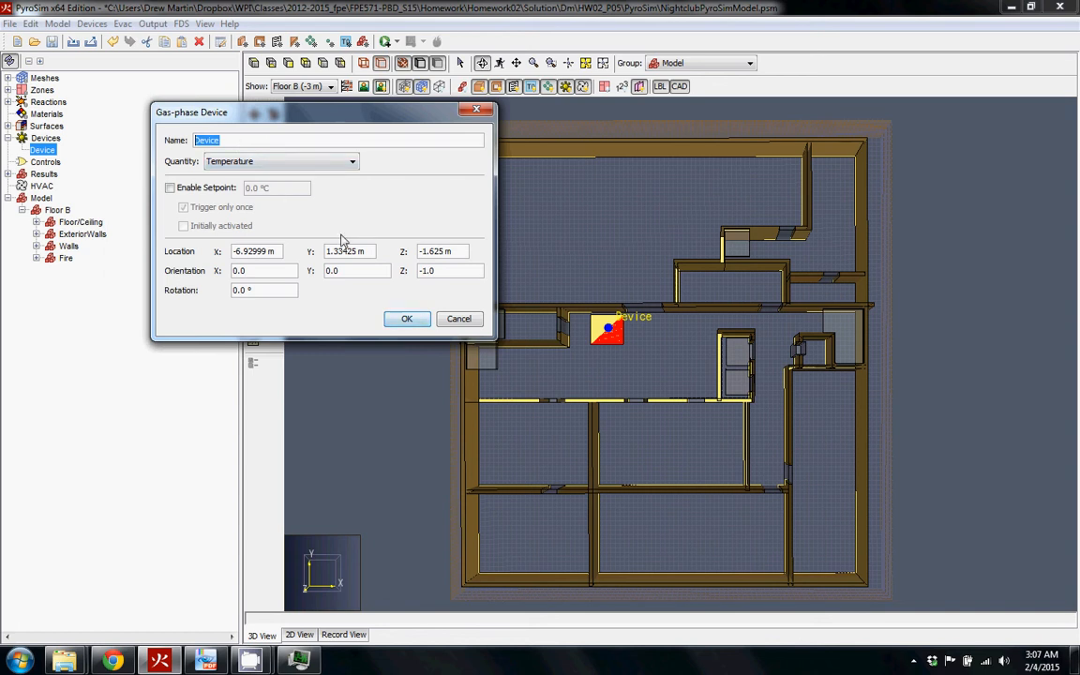
{"action": "left_click", "coordinate": [406, 318]}
Add a test Device01 in the upper-left room, delete it, and reopen the original device's properties
{"action": "left_click", "coordinate": [273, 284]}
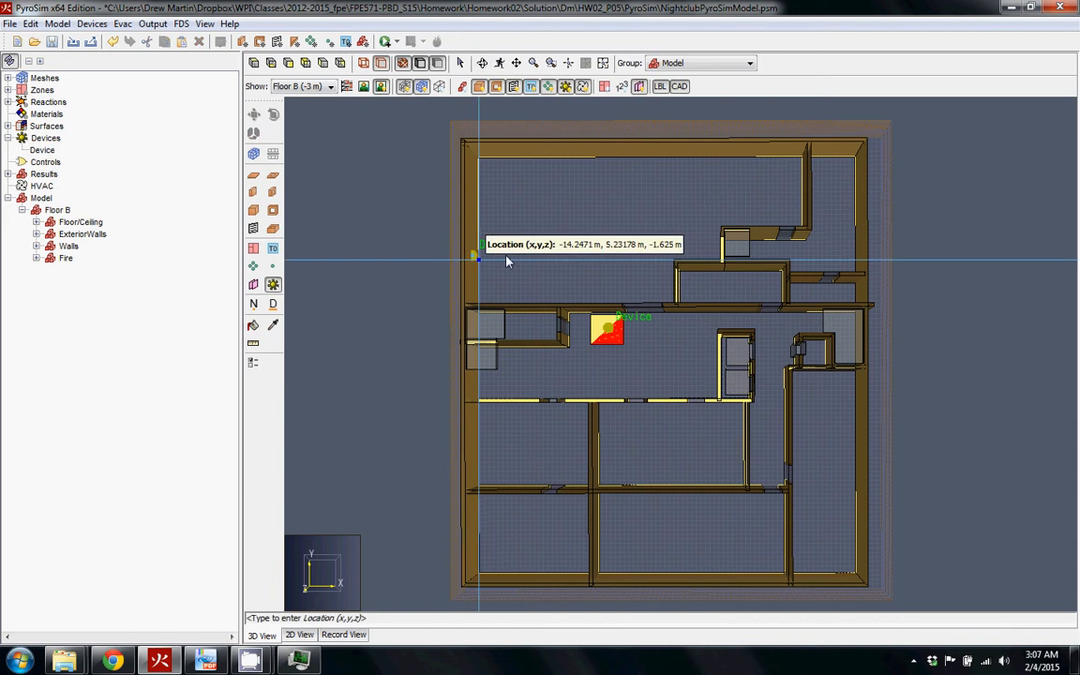
{"action": "left_click", "coordinate": [532, 246]}
{"action": "left_click", "coordinate": [55, 172]}
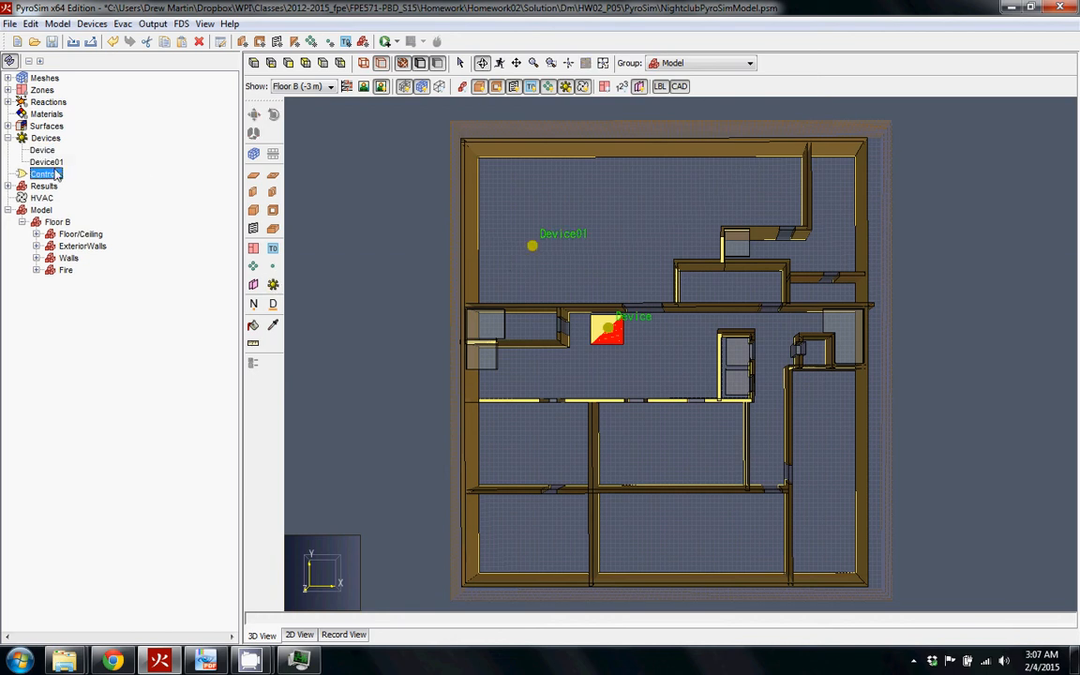
{"action": "left_click", "coordinate": [50, 165]}
{"action": "key", "text": "Delete"}
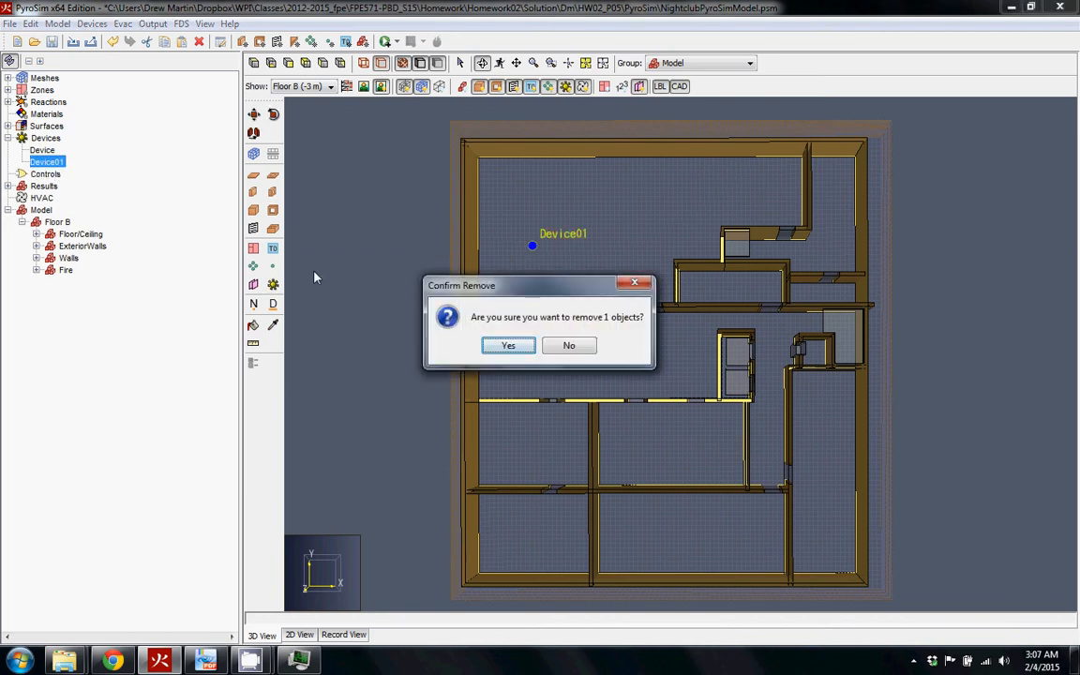
{"action": "left_click", "coordinate": [518, 343]}
{"action": "double_click", "coordinate": [43, 150]}
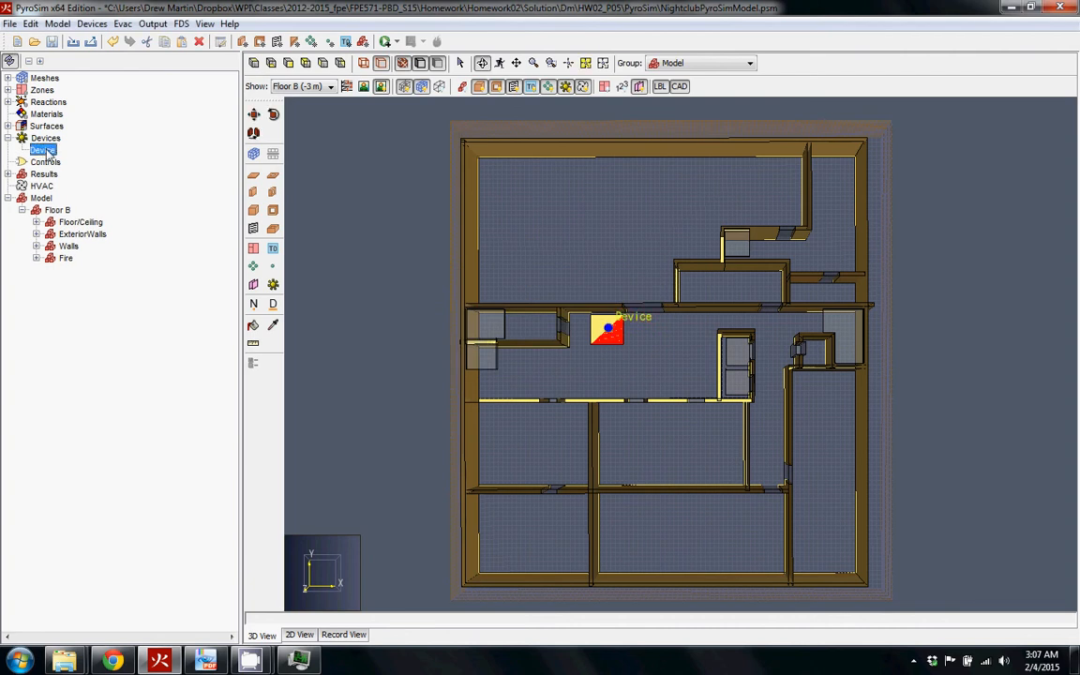
{"action": "mouse_move", "coordinate": [409, 206]}
{"action": "left_mouse_down"}
{"action": "mouse_move", "coordinate": [208, 206]}
{"action": "mouse_move", "coordinate": [196, 184]}
{"action": "left_mouse_up"}
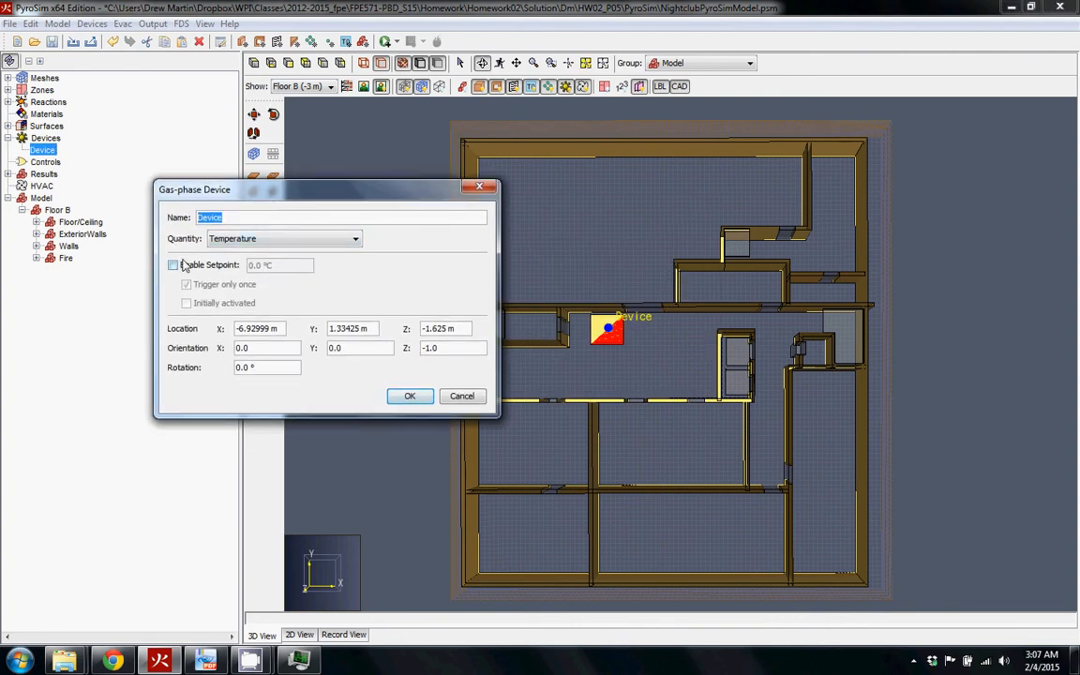
{"action": "left_click", "coordinate": [251, 241]}
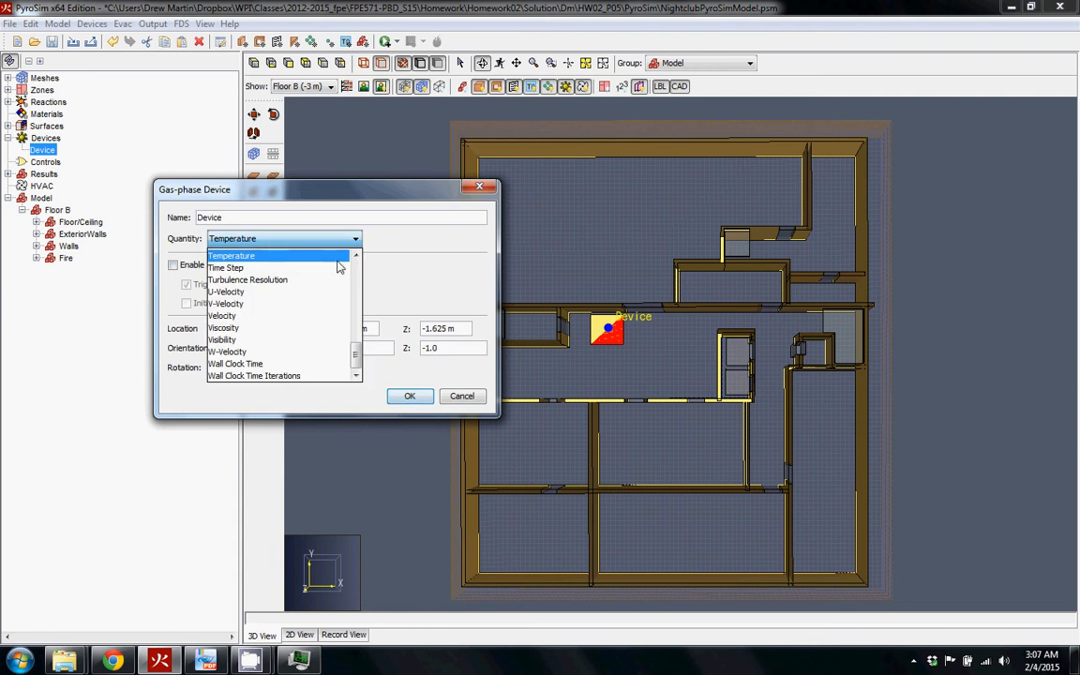
{"action": "left_click_drag", "start_coordinate": [356, 359], "coordinate": [282, 265]}
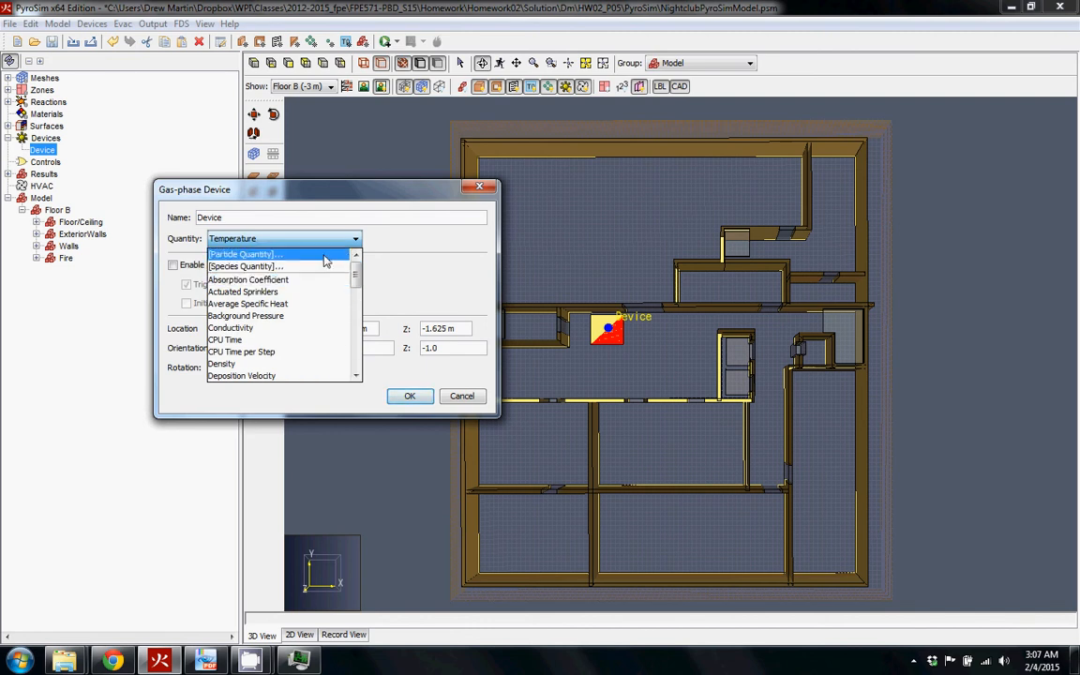
{"action": "mouse_move", "coordinate": [356, 276]}
{"action": "left_mouse_down"}
{"action": "mouse_move", "coordinate": [354, 368]}
{"action": "mouse_move", "coordinate": [359, 274]}
{"action": "left_mouse_up"}
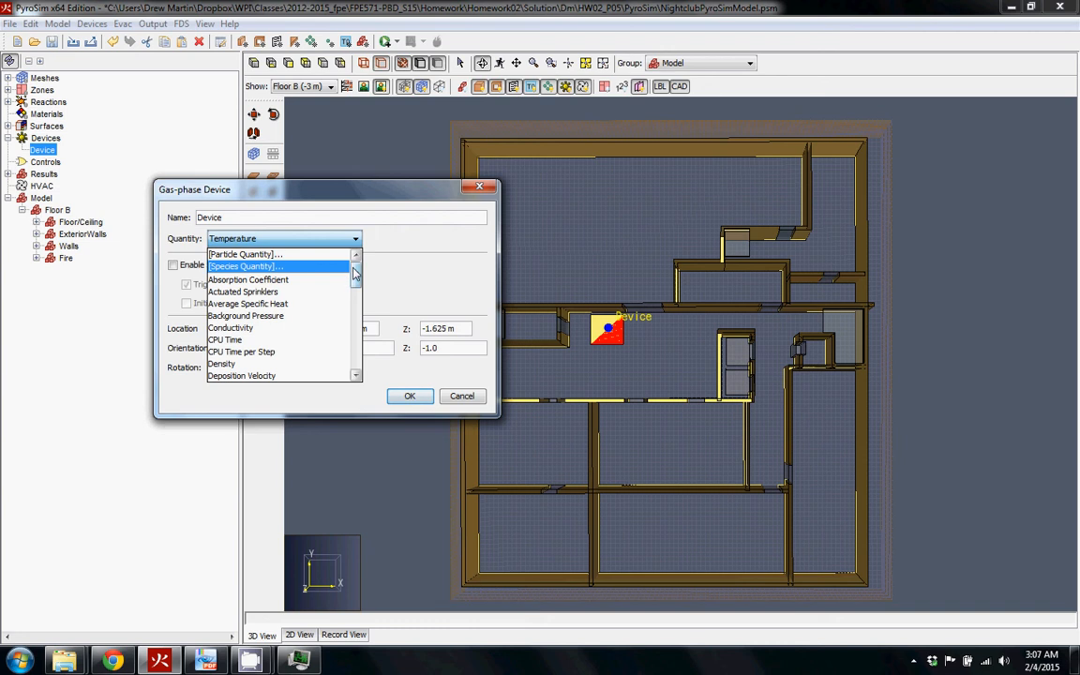
{"action": "left_click_drag", "start_coordinate": [355, 276], "coordinate": [356, 298]}
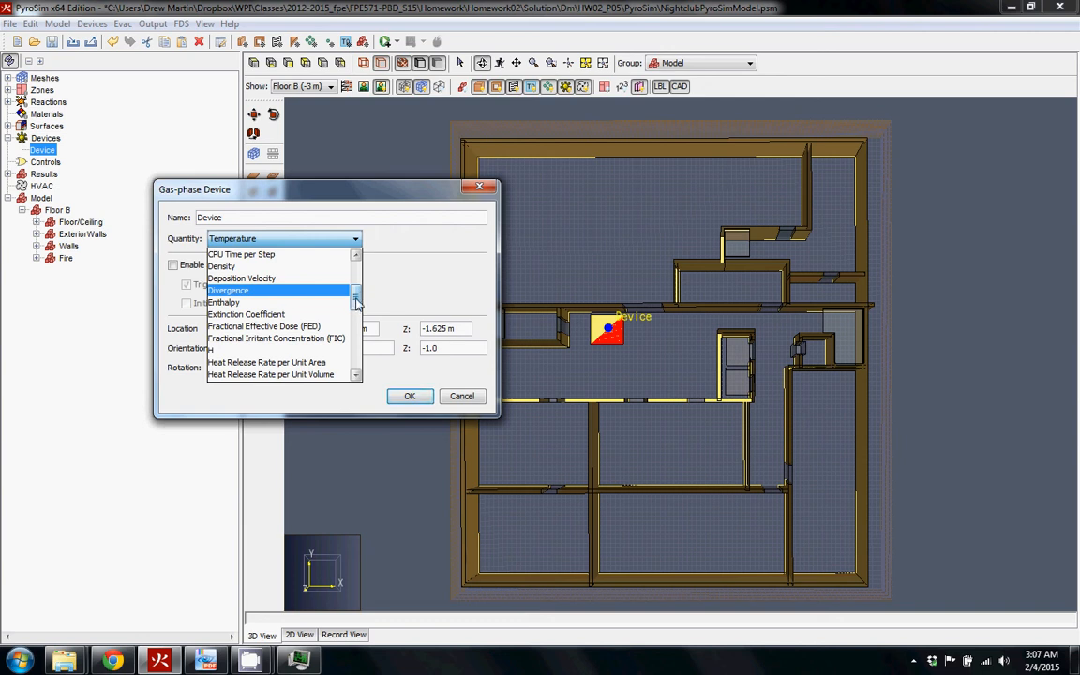
{"action": "scroll", "coordinate": [356, 300], "scroll_direction": "down", "scroll_amount": 5}
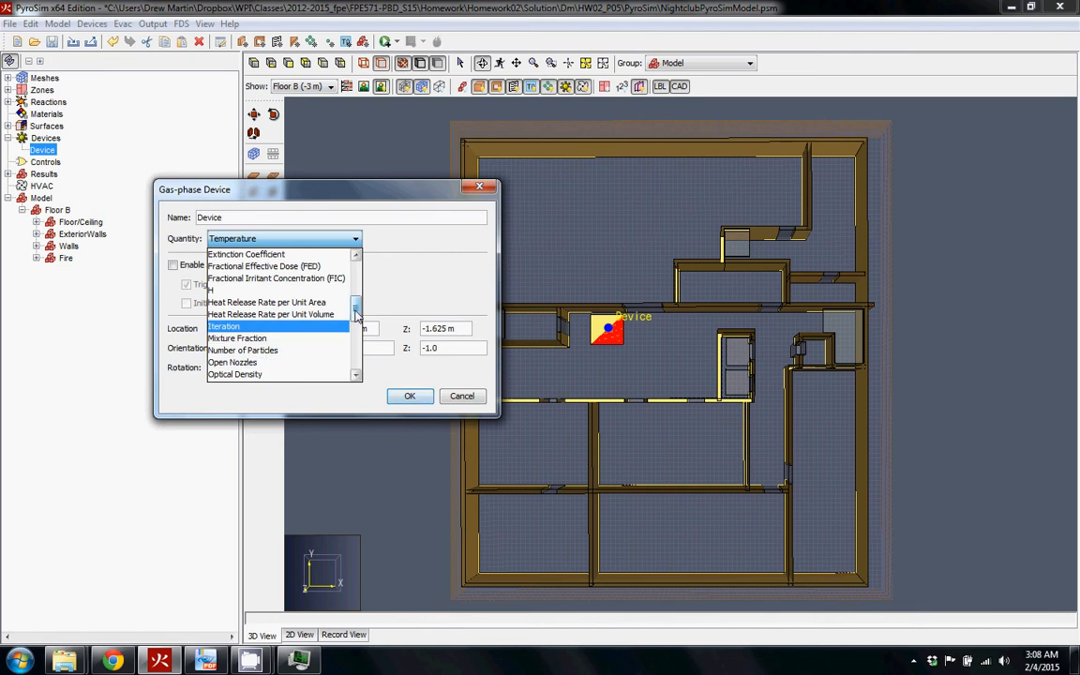
{"action": "left_click_drag", "start_coordinate": [356, 309], "coordinate": [359, 345]}
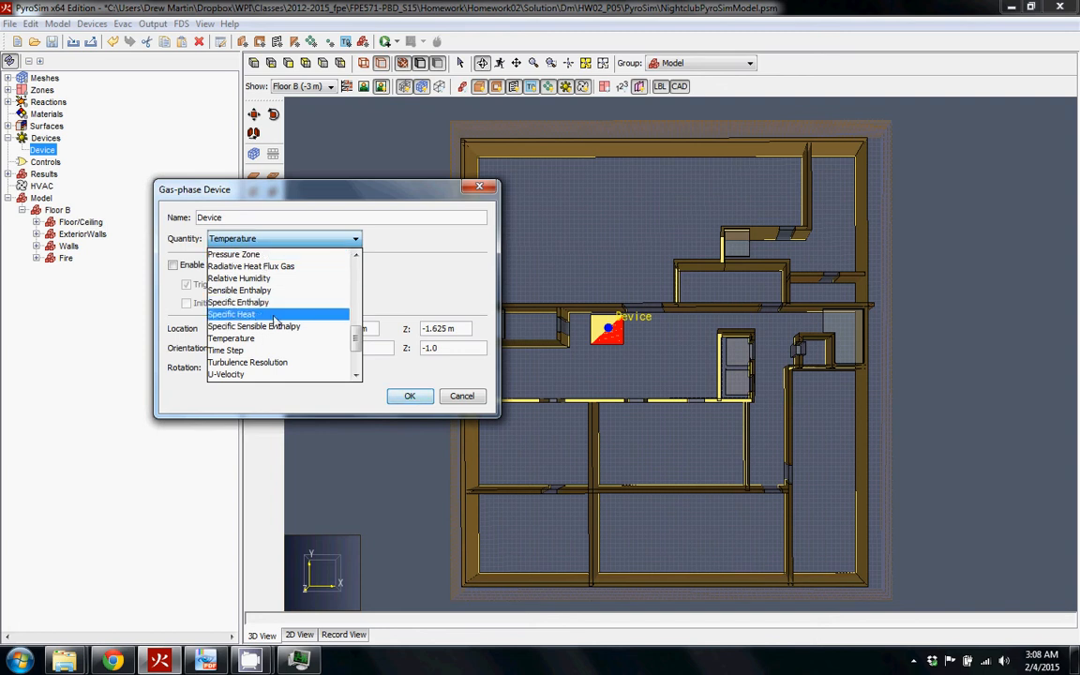
{"action": "left_click", "coordinate": [253, 338]}
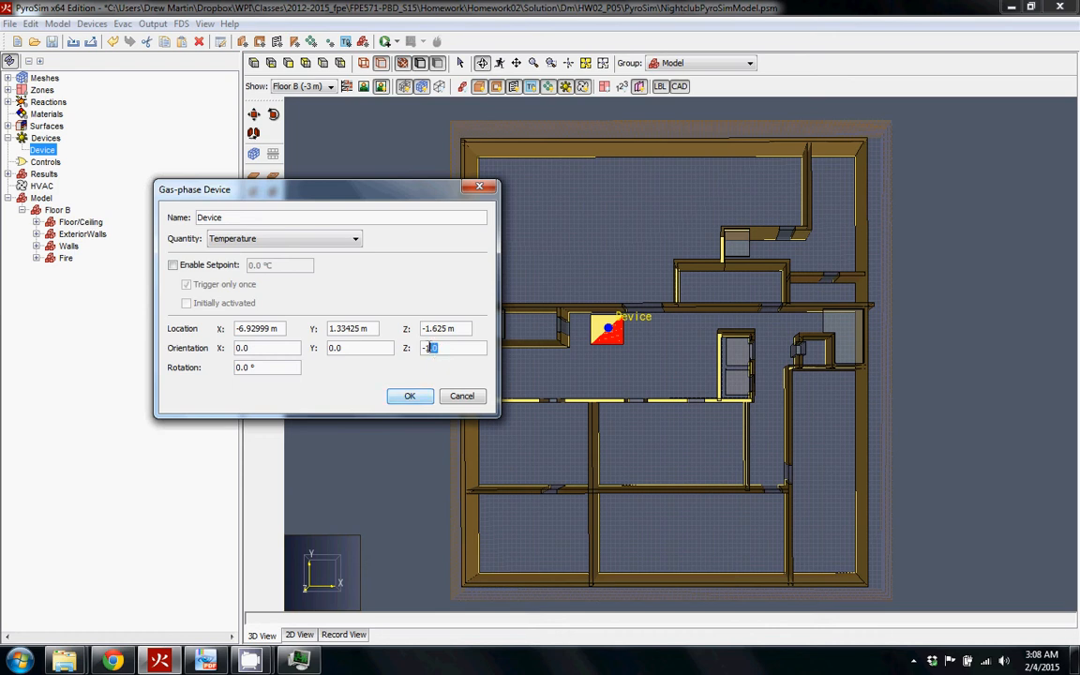
{"action": "left_click_drag", "start_coordinate": [443, 349], "coordinate": [419, 345]}
Inspect the device's Orientation X and Z values
{"action": "left_click_drag", "start_coordinate": [251, 349], "coordinate": [205, 343]}
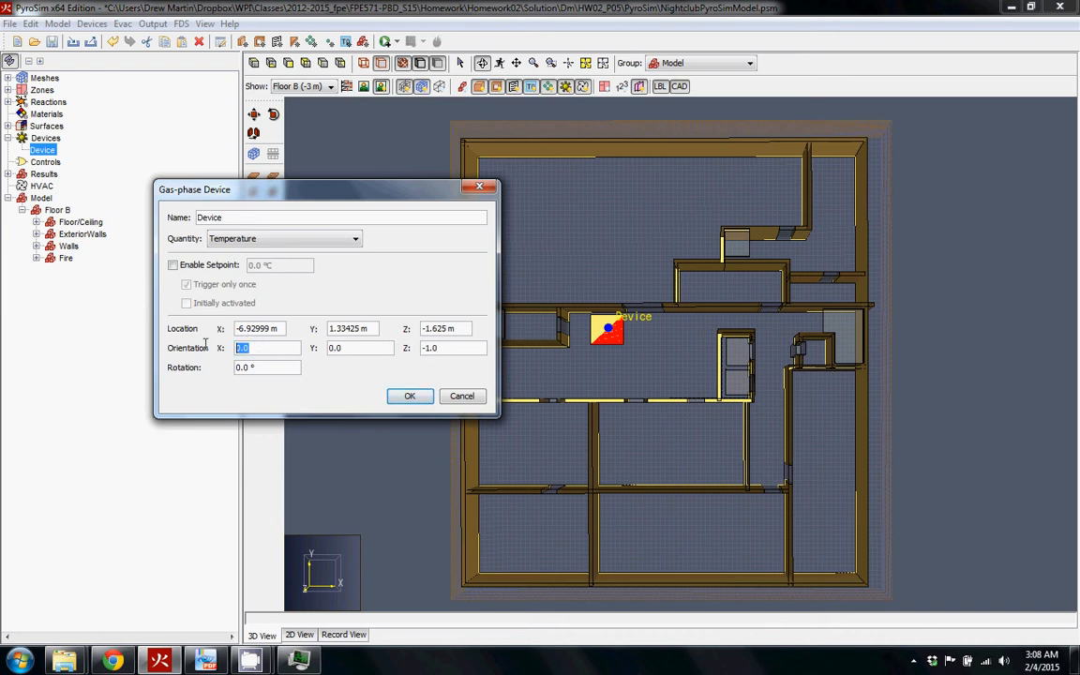
{"action": "left_click", "coordinate": [287, 350]}
{"action": "left_click_drag", "start_coordinate": [440, 347], "coordinate": [413, 348]}
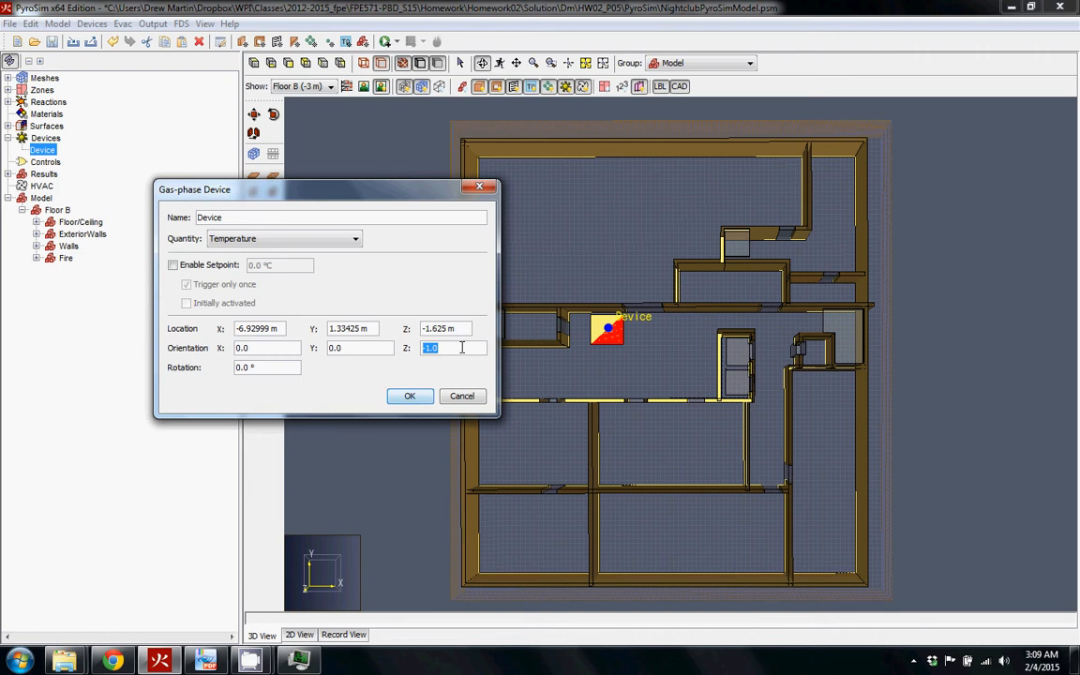
{"action": "left_click", "coordinate": [244, 349]}
Rename the device to LOC01_TEMP-2.8, fixing the lowercase letters
{"action": "left_click", "coordinate": [270, 219]}
{"action": "type", "text": "Loc01_TEMP"}
{"action": "type", "text": "-2.8"}
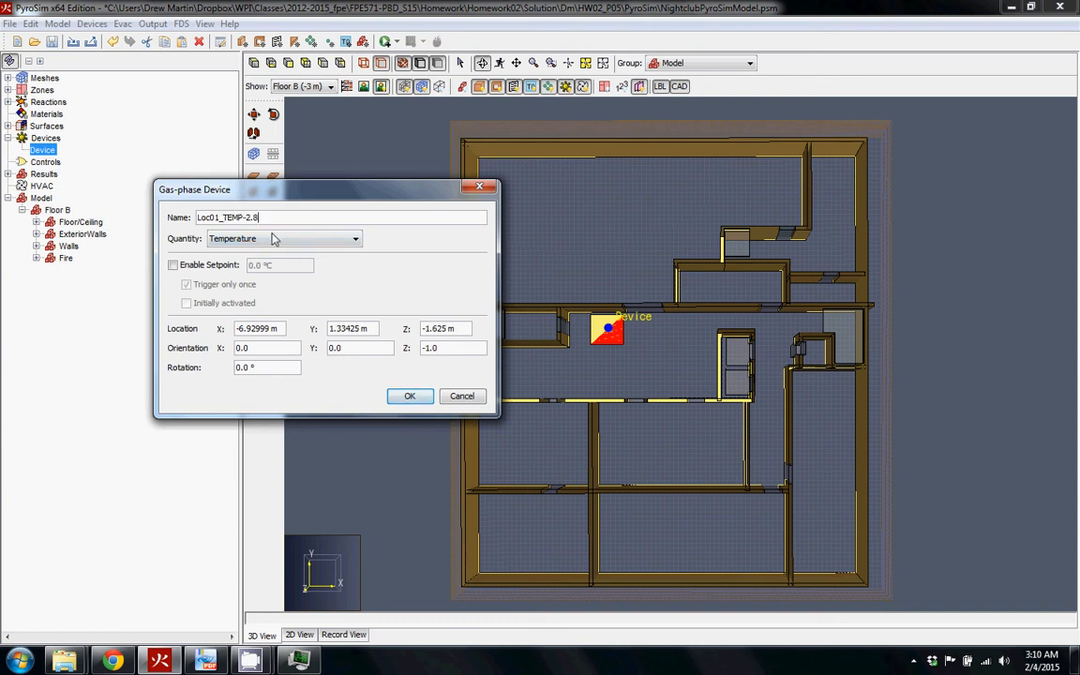
{"action": "left_click", "coordinate": [213, 218]}
{"action": "key", "text": "BackSpace"}
{"action": "key", "text": "BackSpace"}
{"action": "type", "text": "OC"}
Apply the LOC01_TEMP-2.8 name and paste several copies of the temperature device
{"action": "left_click", "coordinate": [412, 398]}
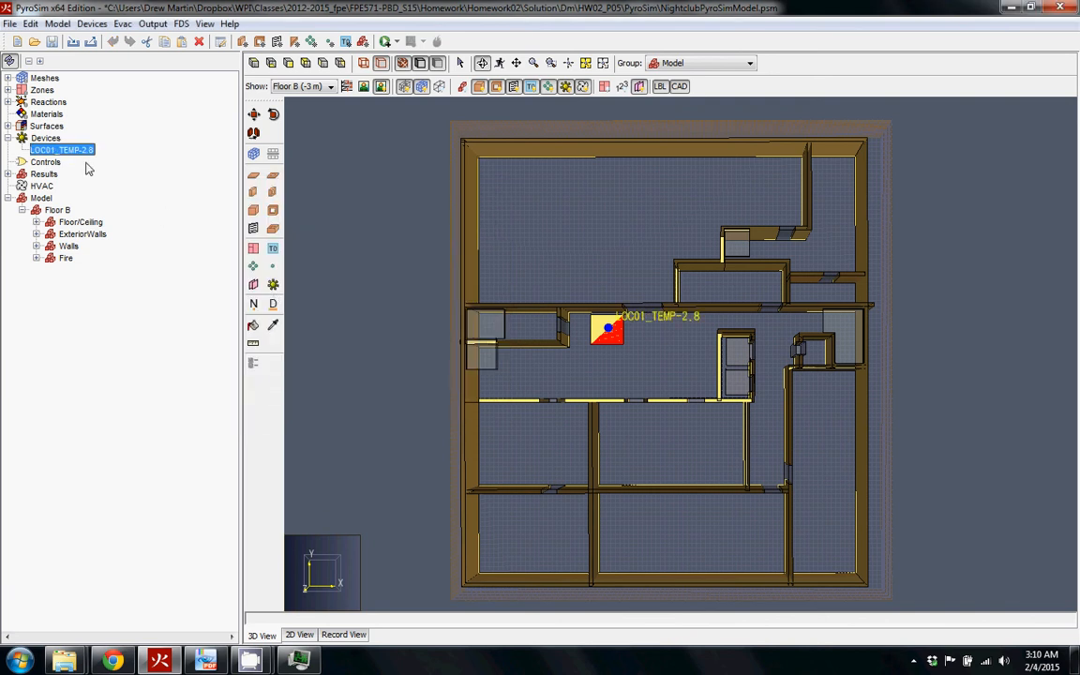
{"action": "left_click", "coordinate": [47, 150]}
{"action": "key", "text": "ctrl+v"}
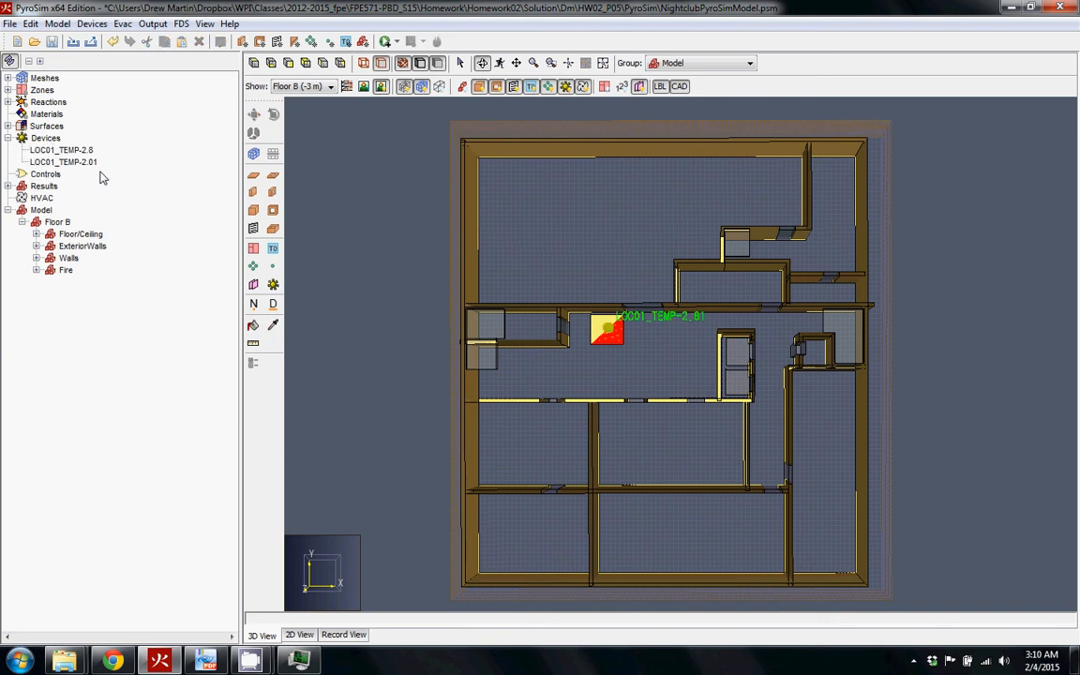
{"action": "key", "text": "ctrl+v"}
{"action": "key", "text": "ctrl+v"}
{"action": "key", "text": "ctrl+v"}
Rename the original temperature device to LOC01_TEMP_-02.8
{"action": "left_click", "coordinate": [94, 163]}
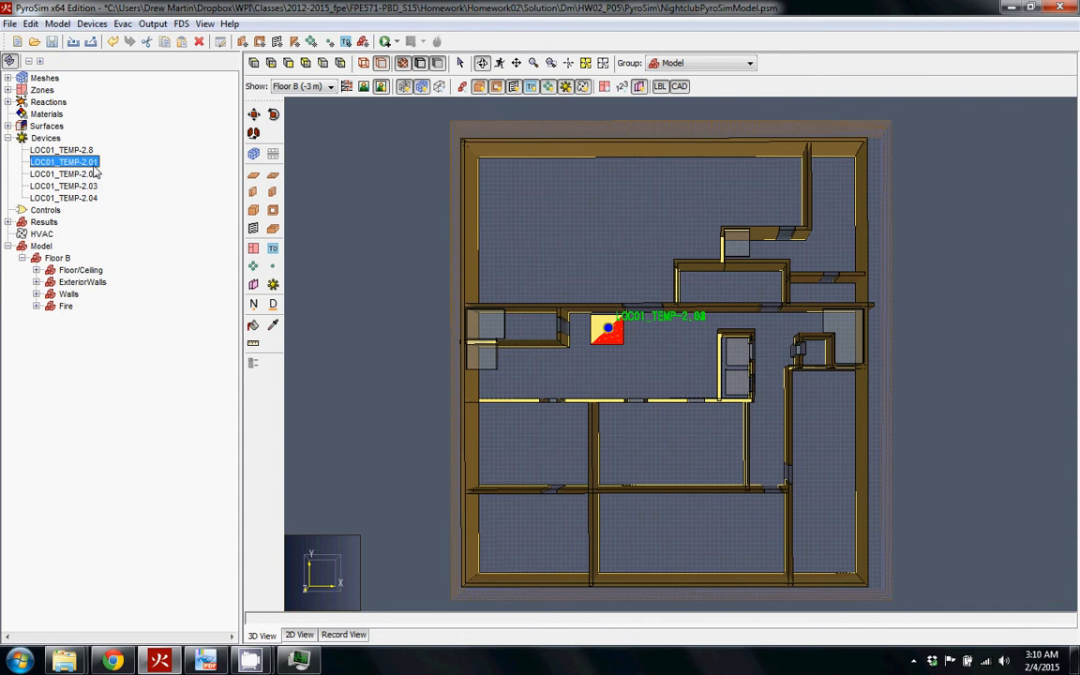
{"action": "double_click", "coordinate": [87, 162]}
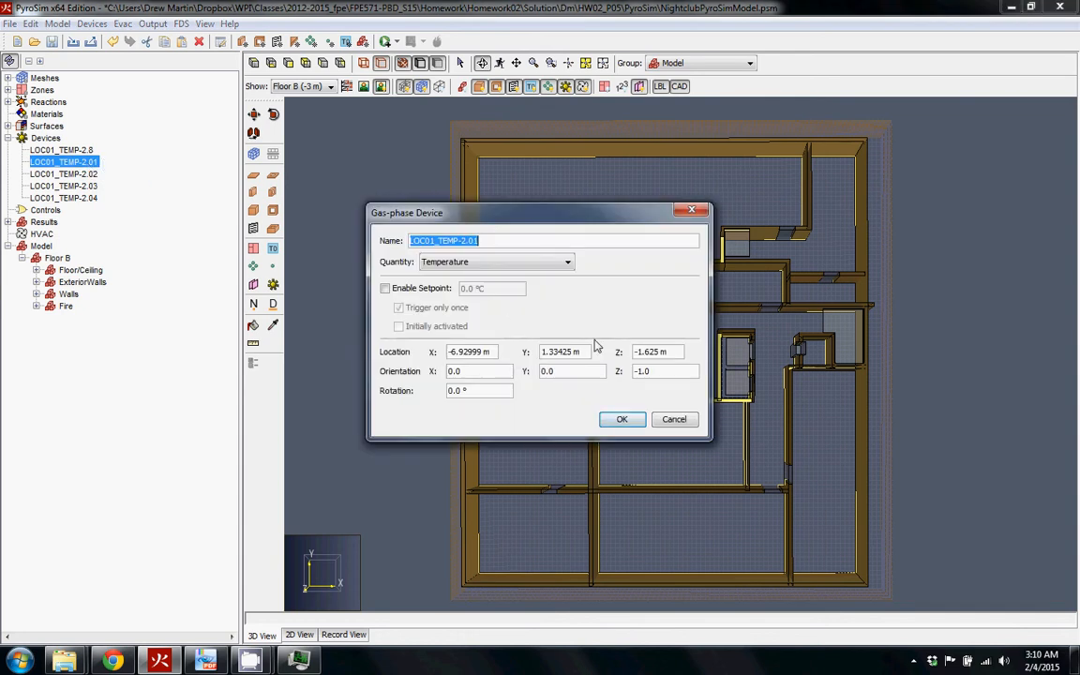
{"action": "left_click", "coordinate": [673, 419]}
{"action": "left_click", "coordinate": [88, 151]}
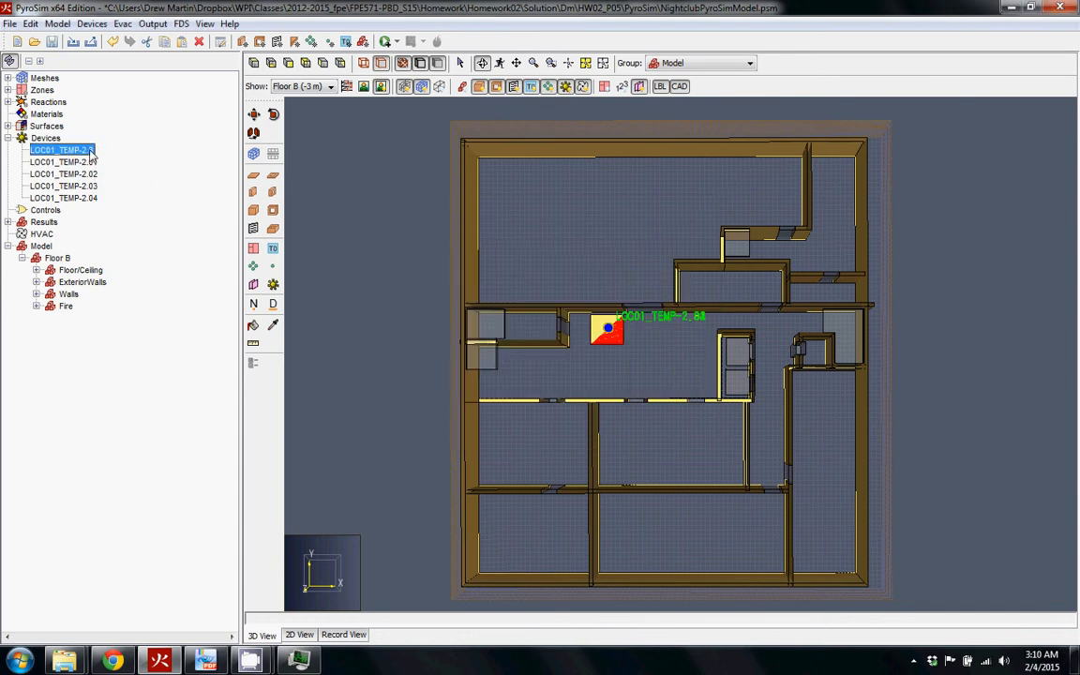
{"action": "double_click", "coordinate": [90, 151]}
{"action": "left_click", "coordinate": [473, 240]}
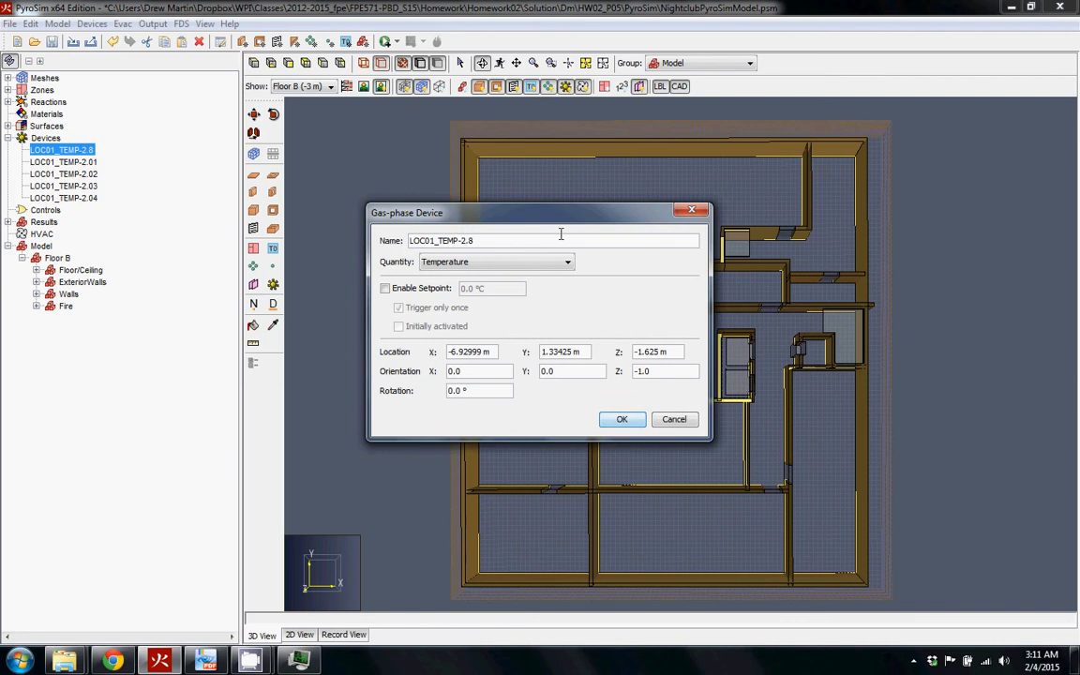
{"action": "key", "text": "BackSpace"}
{"action": "type", "text": "_-0"}
{"action": "left_click", "coordinate": [622, 419]}
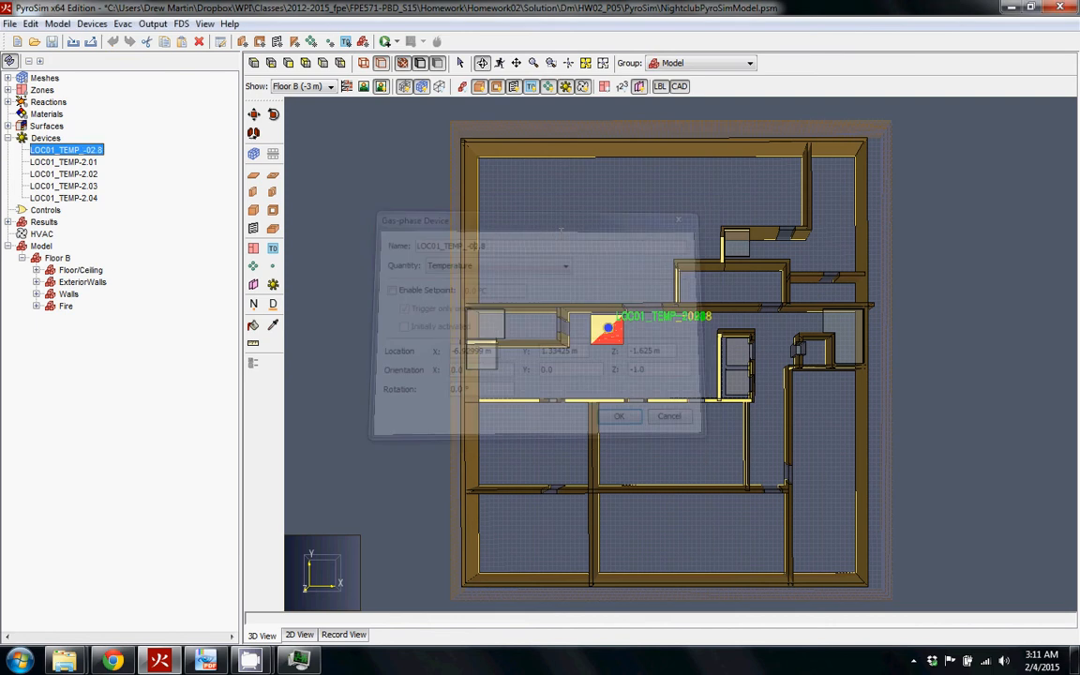
Review the properties of LOC01_TEMP-2.01 and LOC01_TEMP_-02.8 without making changes
{"action": "left_click", "coordinate": [77, 163]}
{"action": "double_click", "coordinate": [76, 167]}
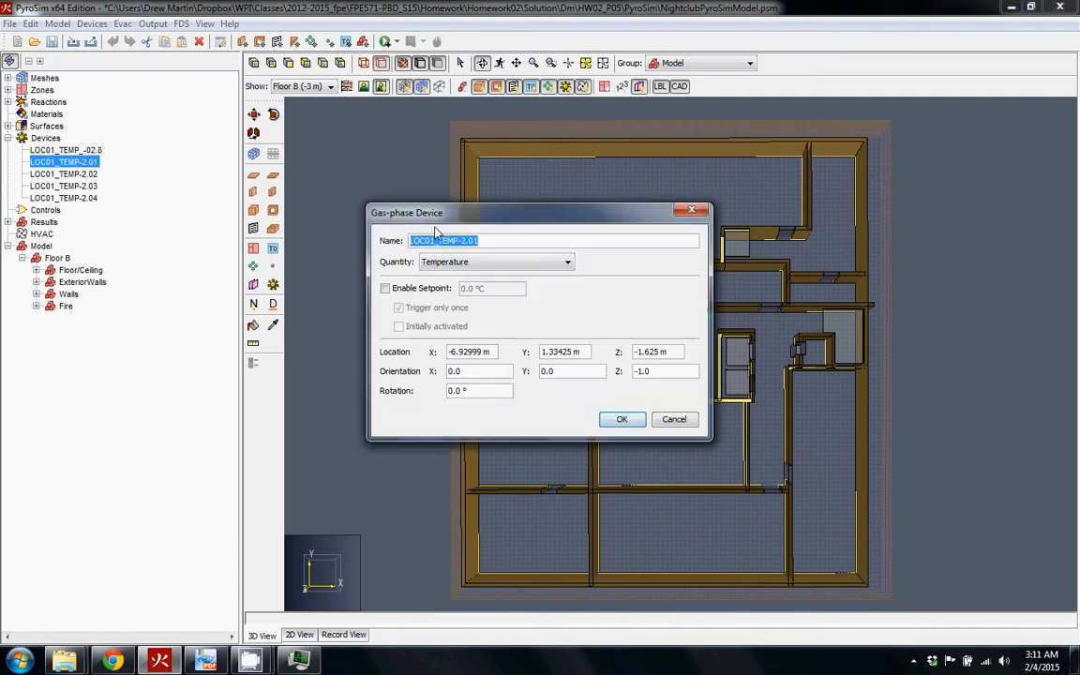
{"action": "left_click", "coordinate": [475, 241]}
{"action": "left_click", "coordinate": [672, 419]}
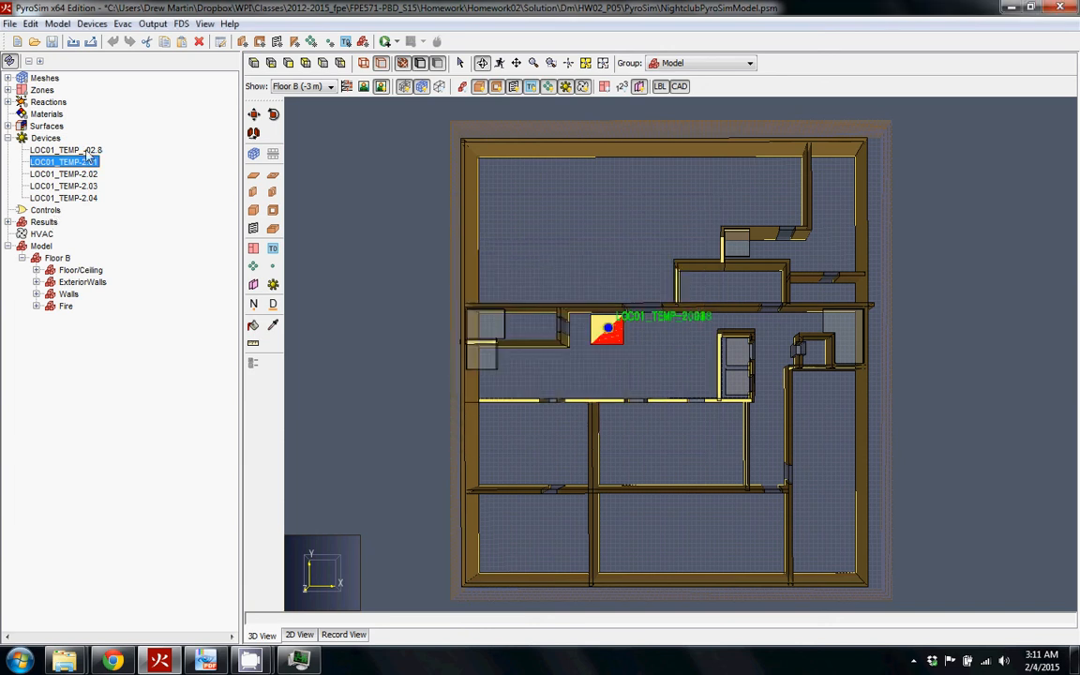
{"action": "left_click", "coordinate": [66, 150]}
{"action": "double_click", "coordinate": [65, 150]}
{"action": "key", "text": "ctrl+c"}
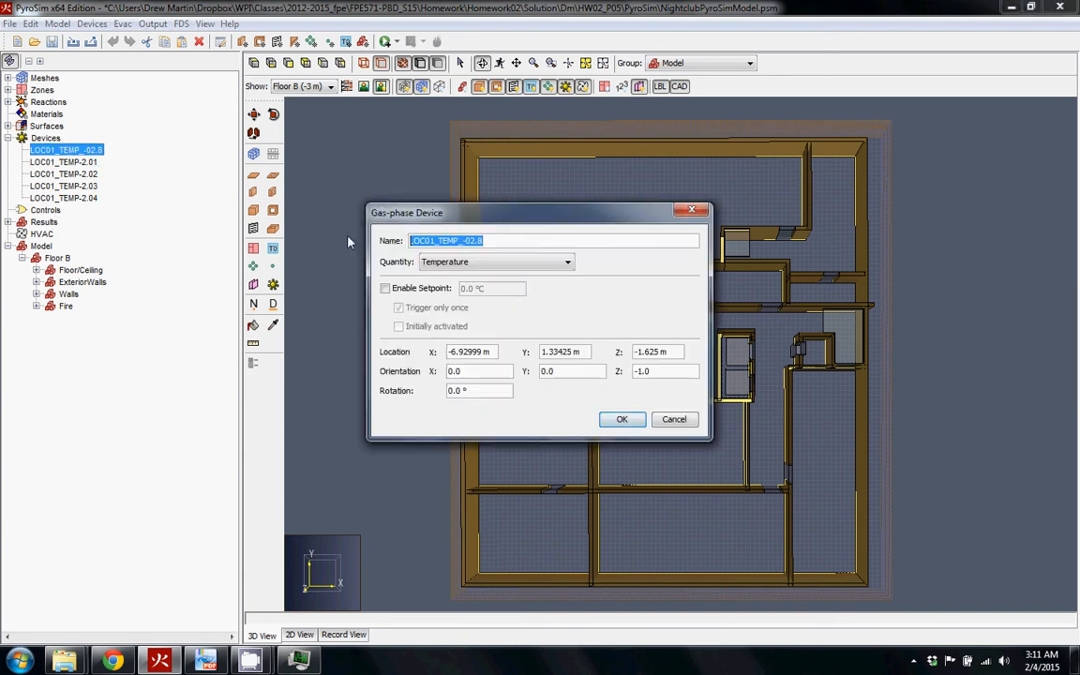
{"action": "left_click", "coordinate": [674, 419]}
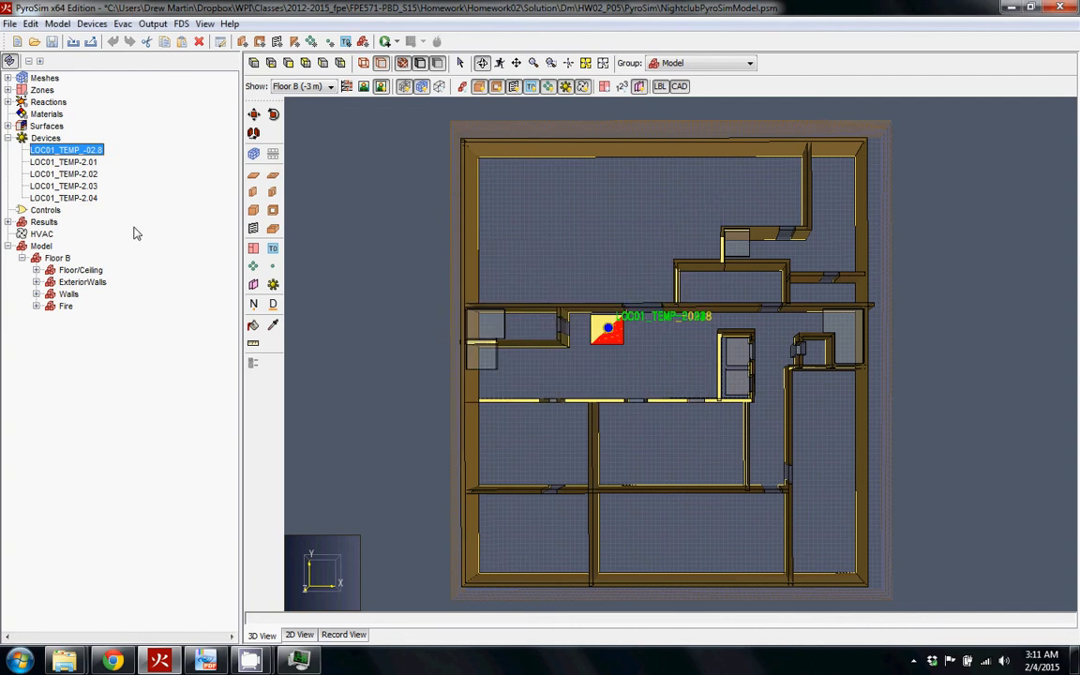
Rename LOC01_TEMP-2.01 to LOC01_TEMP_-02.6 and set its Z location to -2.6 m
{"action": "double_click", "coordinate": [80, 163]}
{"action": "left_click_drag", "start_coordinate": [483, 241], "coordinate": [352, 240]}
{"action": "key", "text": "ctrl+v"}
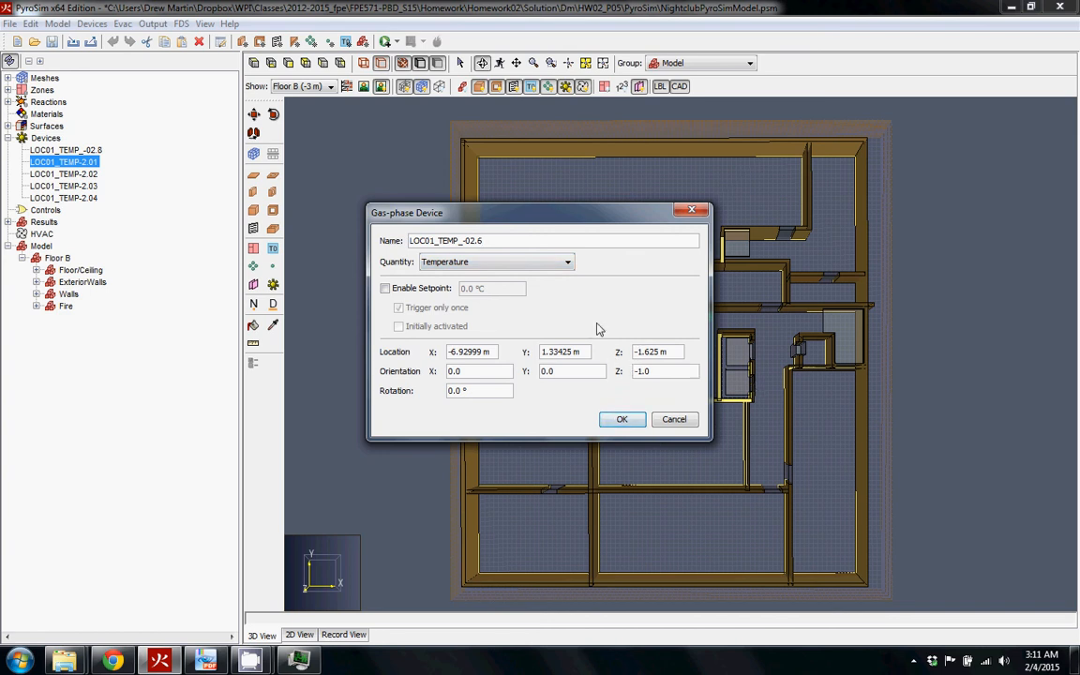
{"action": "double_click", "coordinate": [660, 352]}
{"action": "type", "text": "-2.6"}
{"action": "left_click", "coordinate": [621, 419]}
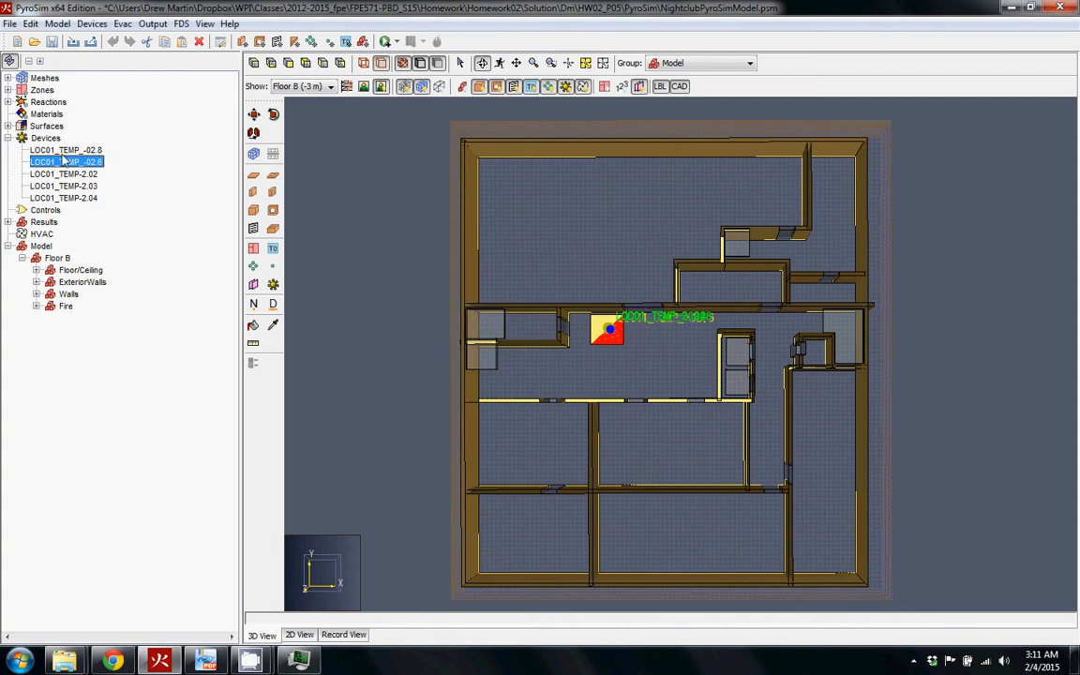
Set LOC01_TEMP_-02.8's Z location to -2.8 m
{"action": "double_click", "coordinate": [63, 151]}
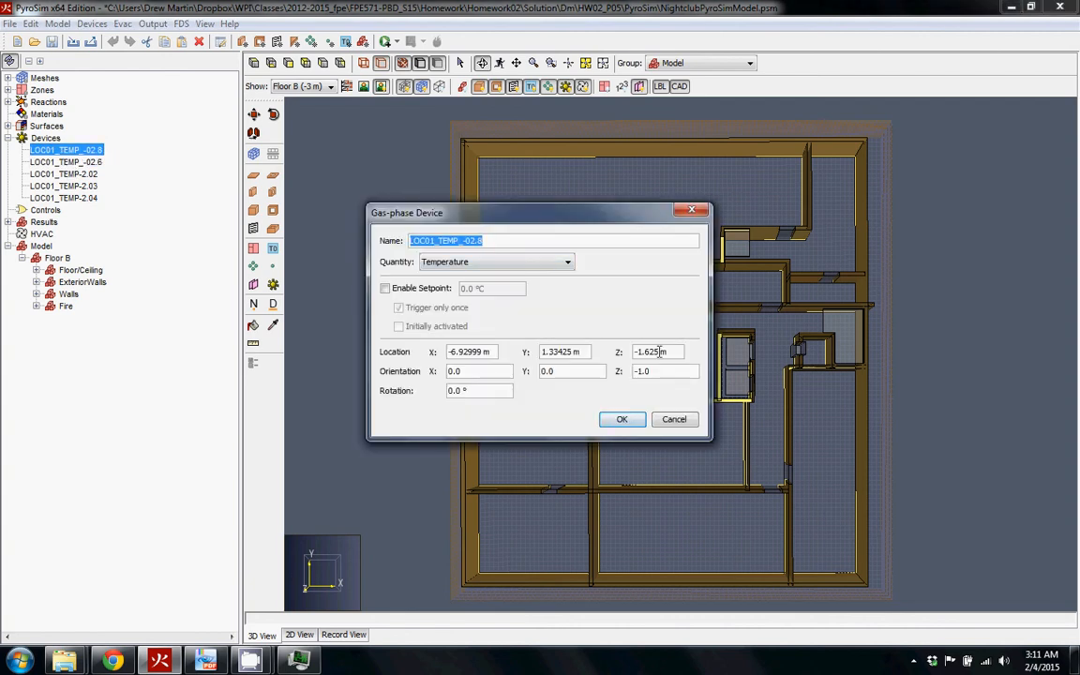
{"action": "double_click", "coordinate": [650, 352]}
{"action": "type", "text": "-02."}
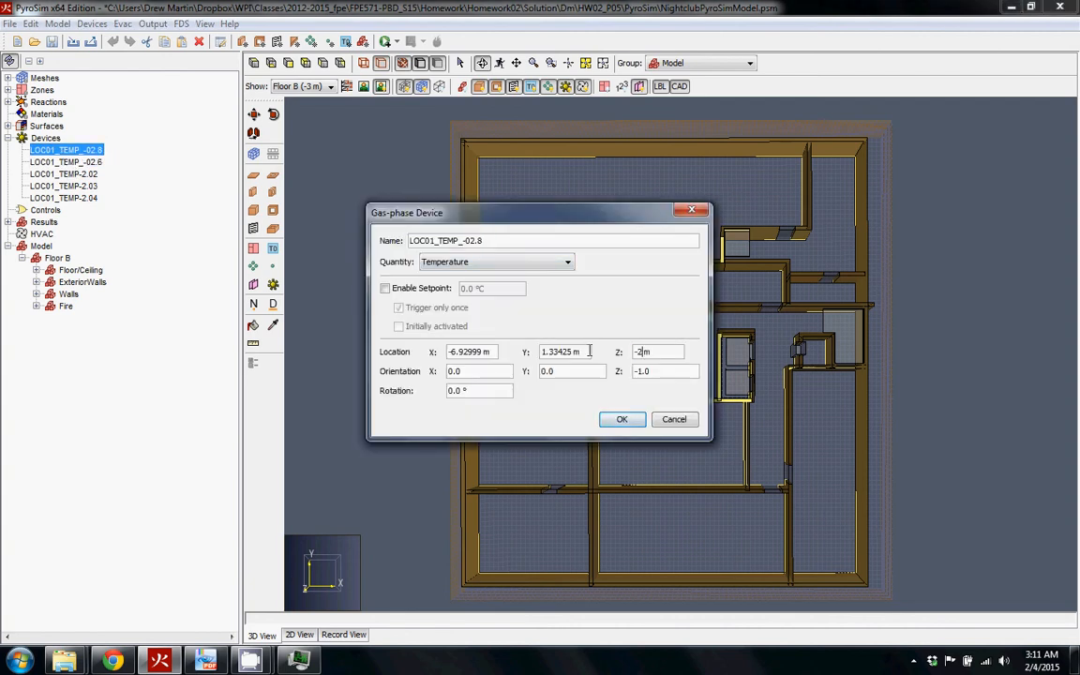
{"action": "type", "text": "8"}
{"action": "key", "text": "Return"}
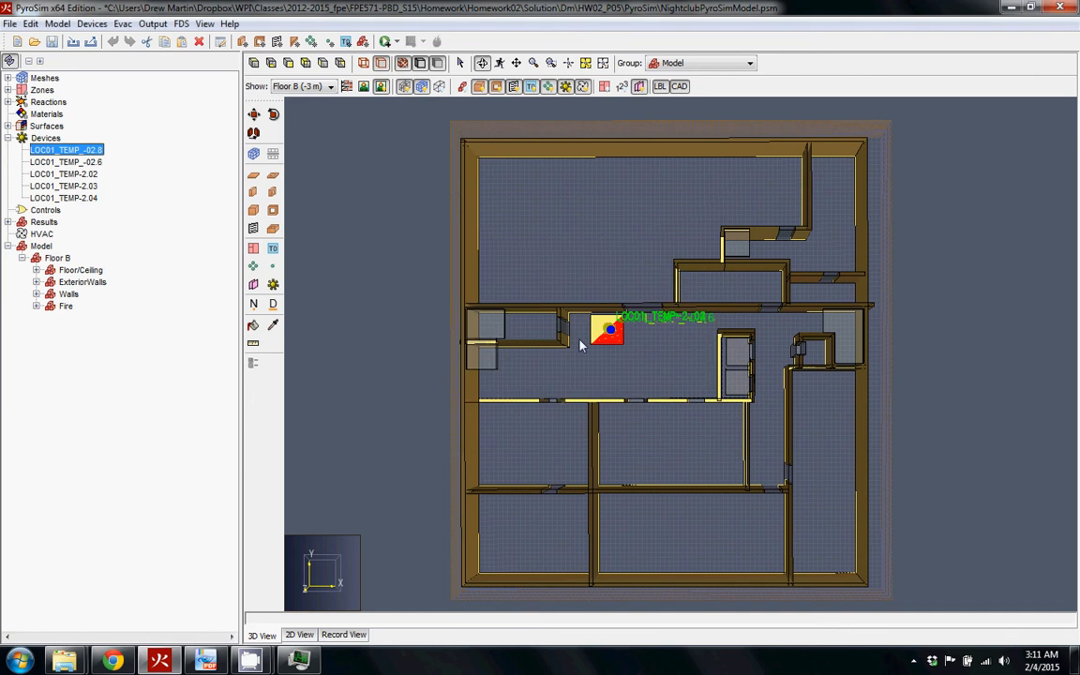
Rename LOC01_TEMP-2.02 to LOC01_TEMP_-02.4 and set its Z location to -2.4 m
{"action": "double_click", "coordinate": [84, 175]}
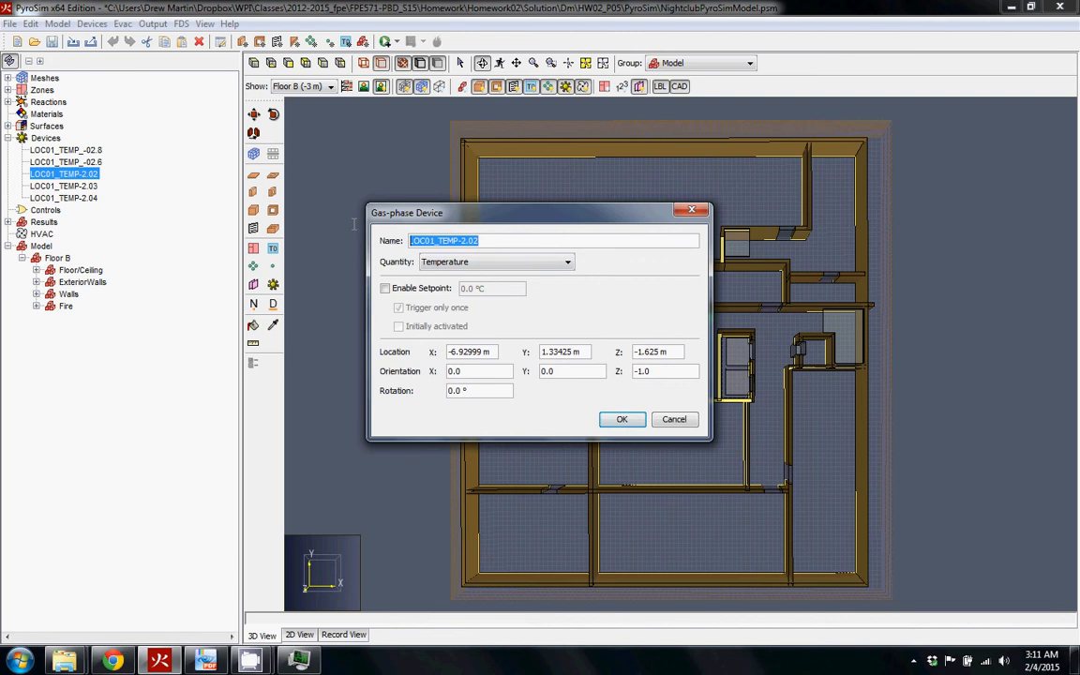
{"action": "key", "text": "ctrl+v"}
{"action": "key", "text": "BackSpace"}
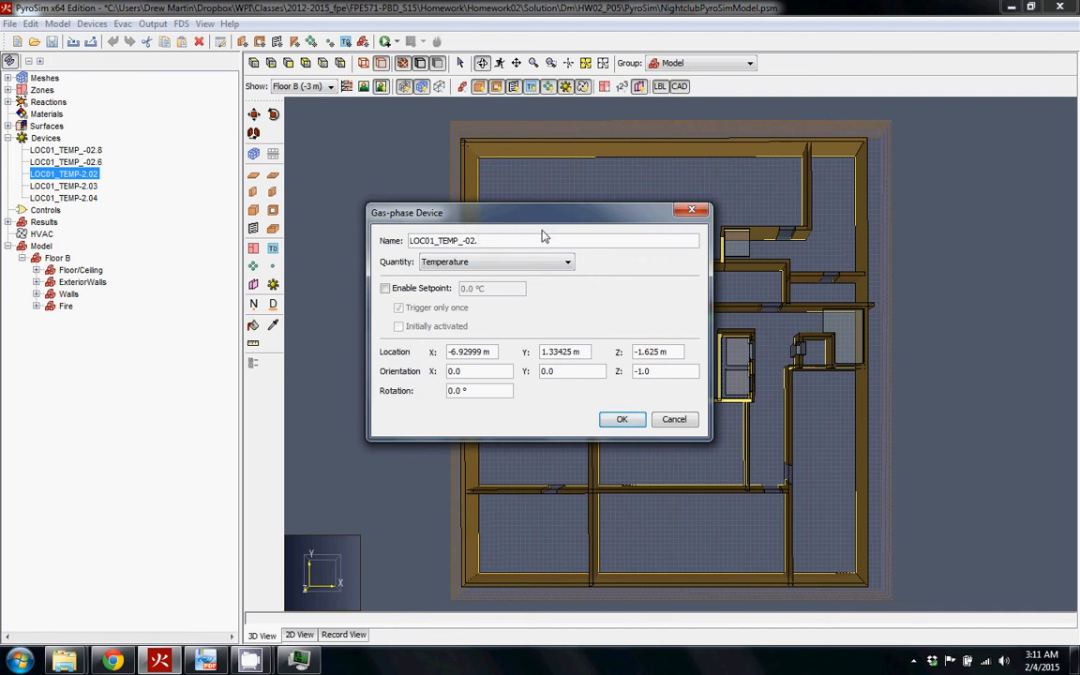
{"action": "left_click_drag", "start_coordinate": [664, 352], "coordinate": [634, 352]}
{"action": "key", "text": "BackSpace"}
{"action": "type", "text": "-2.4"}
{"action": "left_click", "coordinate": [622, 420]}
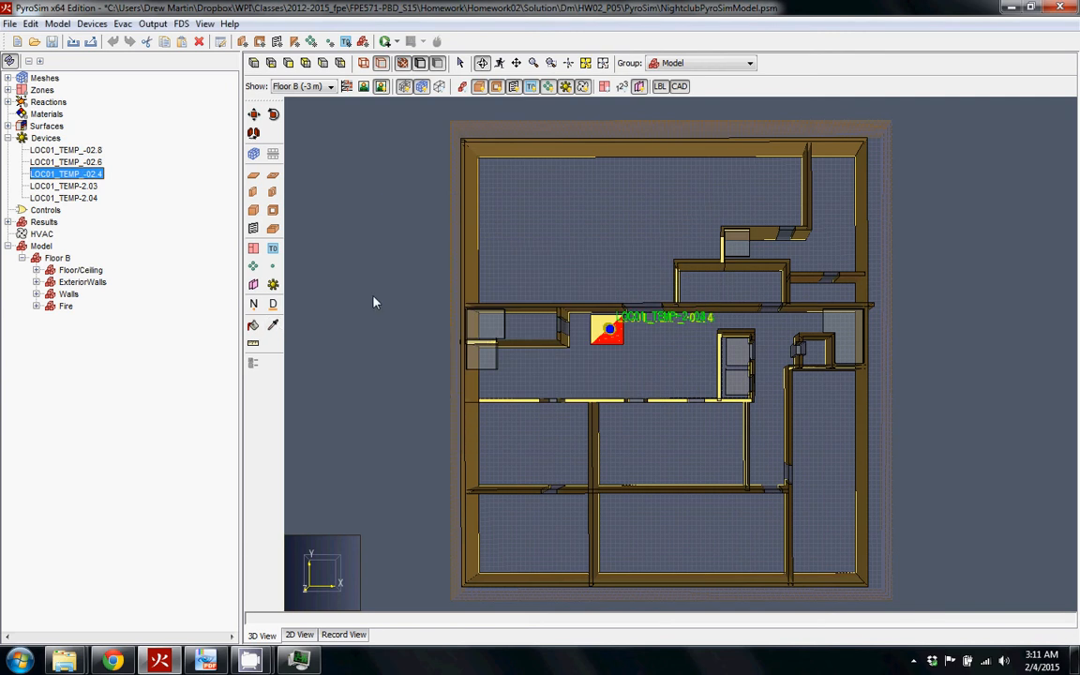
Begin renaming LOC01_TEMP-2.03, then cancel the dialog without changes
{"action": "double_click", "coordinate": [64, 186]}
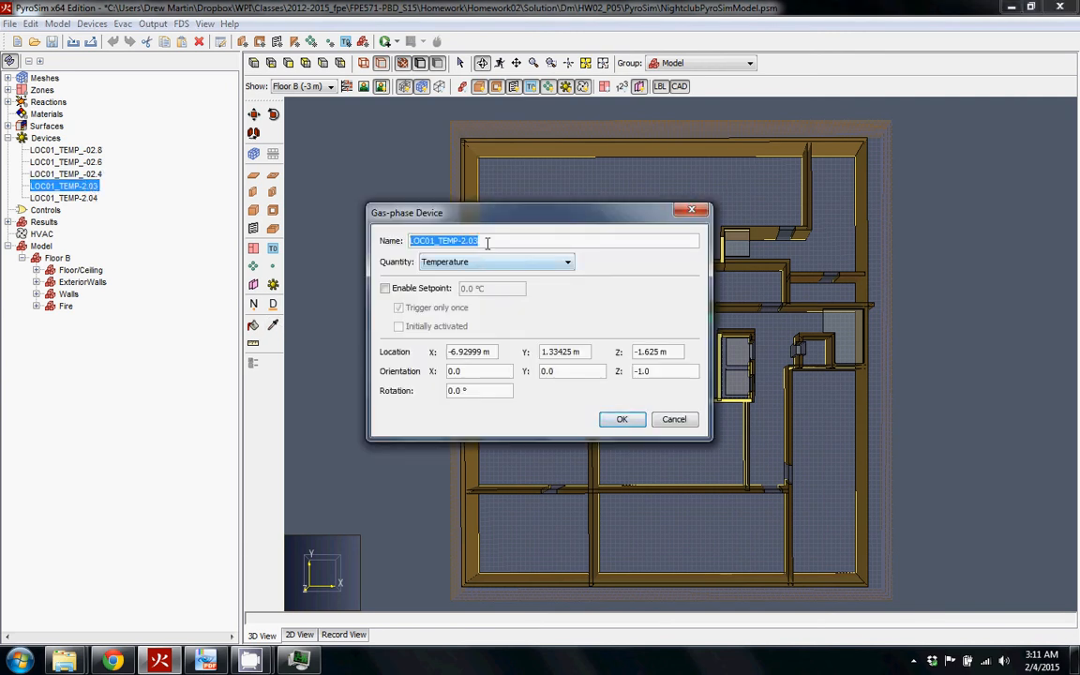
{"action": "key", "text": "ctrl+v"}
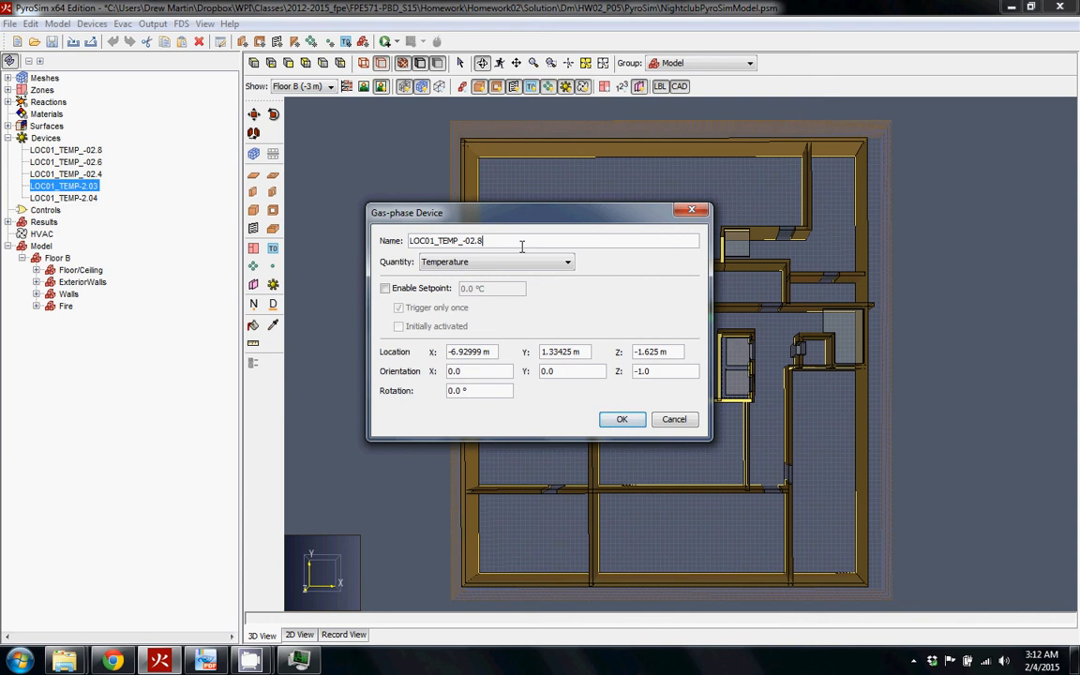
{"action": "key", "text": "BackSpace"}
{"action": "key", "text": "Escape"}
Make a device LOC01_TEMP_-02.5 at Z -2.5 m
{"action": "double_click", "coordinate": [84, 150]}
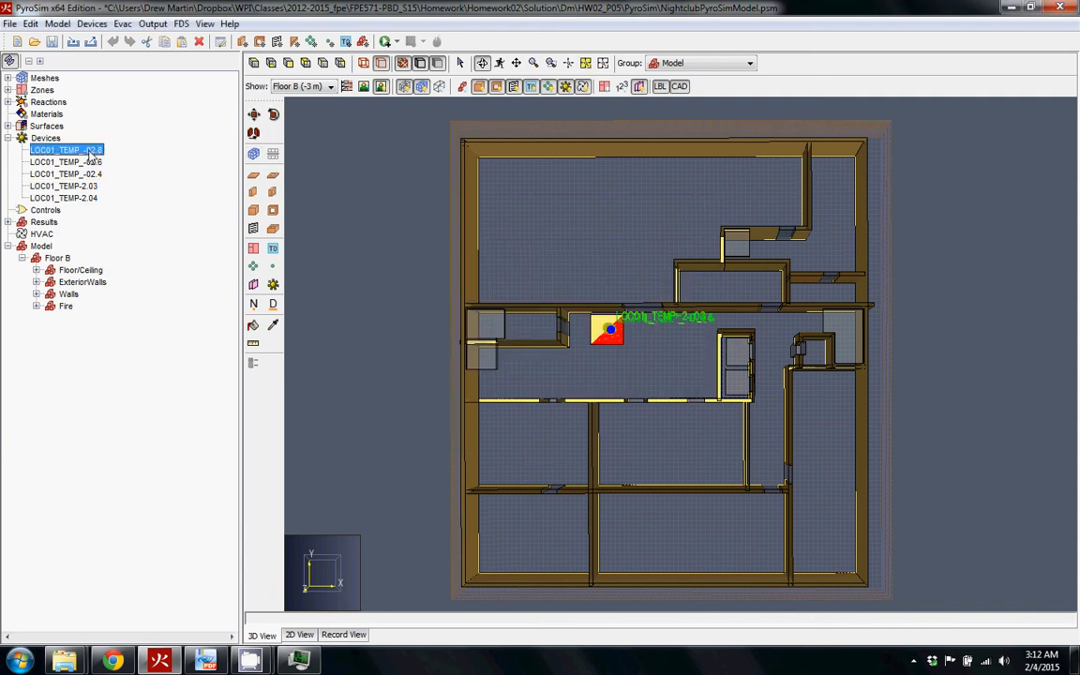
{"action": "left_click", "coordinate": [538, 241]}
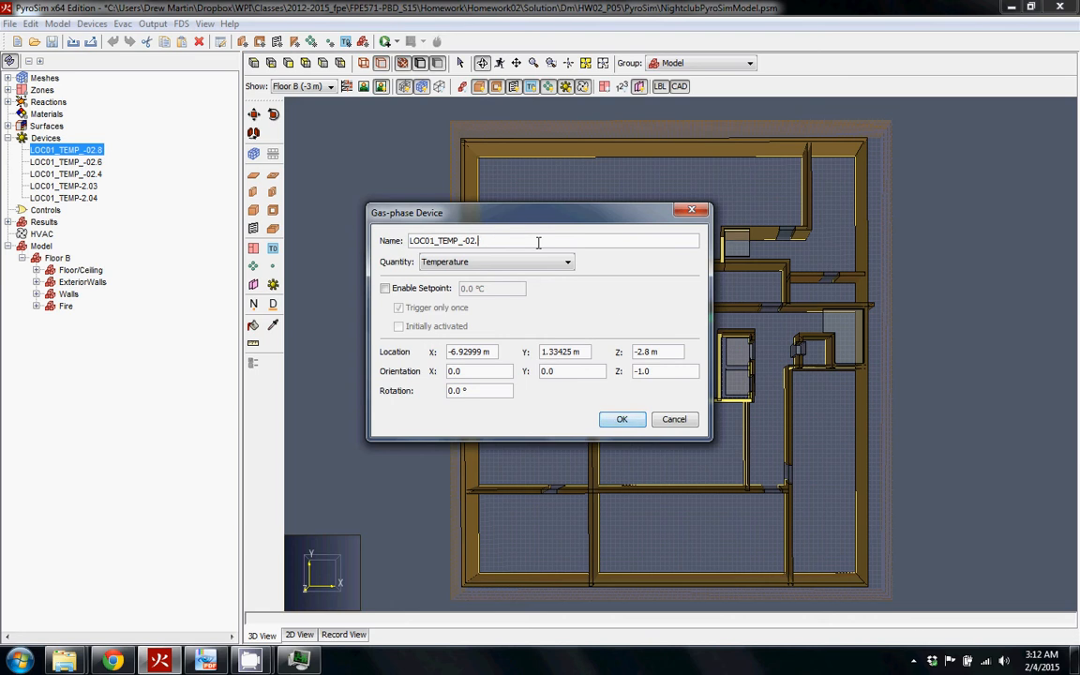
{"action": "type", "text": "5"}
{"action": "left_click", "coordinate": [656, 352]}
{"action": "key", "text": "BackSpace"}
{"action": "type", "text": "5"}
{"action": "left_click", "coordinate": [621, 419]}
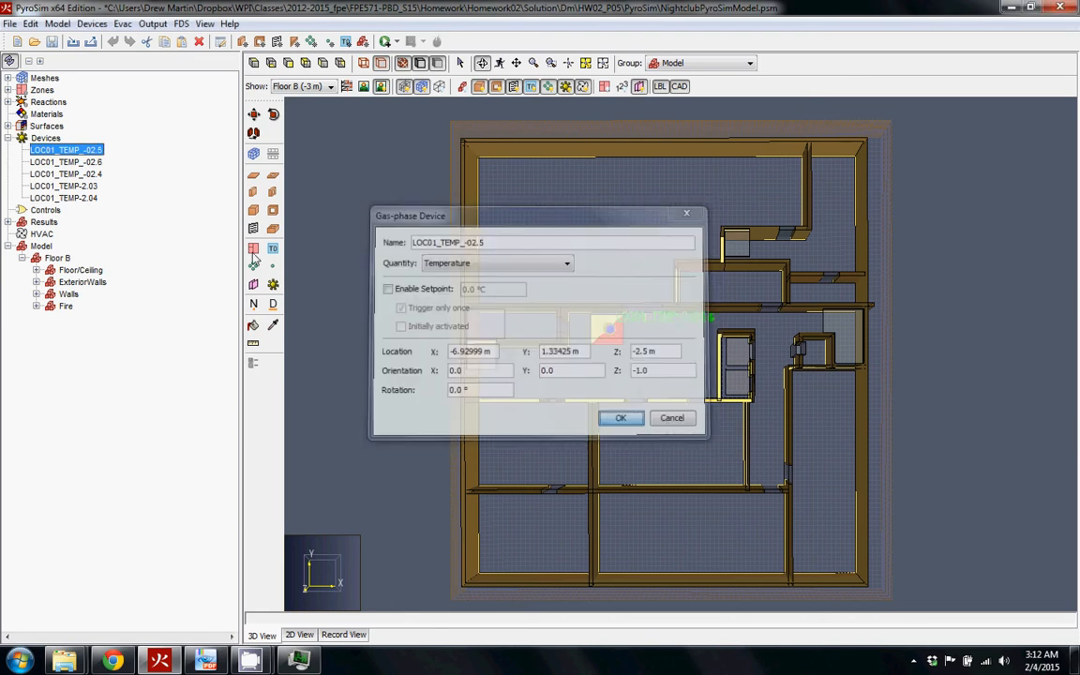
Change LOC01_TEMP_-02.6 to LOC01_TEMP_-02.0 at Z -2.0 m
{"action": "double_click", "coordinate": [67, 163]}
{"action": "left_click", "coordinate": [495, 241]}
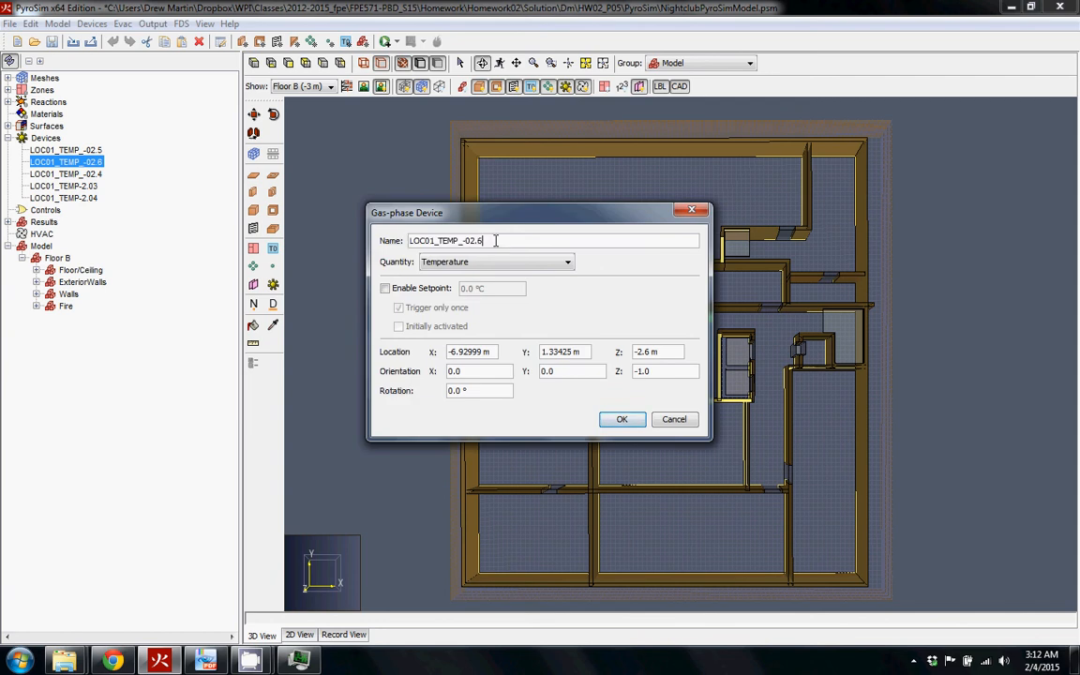
{"action": "type", "text": "0"}
{"action": "left_click", "coordinate": [648, 353]}
{"action": "key", "text": "BackSpace"}
{"action": "type", "text": "0"}
{"action": "key", "text": "Return"}
Change LOC01_TEMP_-02.4 to LOC01_TEMP_-01.5 at Z -1.5 m
{"action": "double_click", "coordinate": [66, 174]}
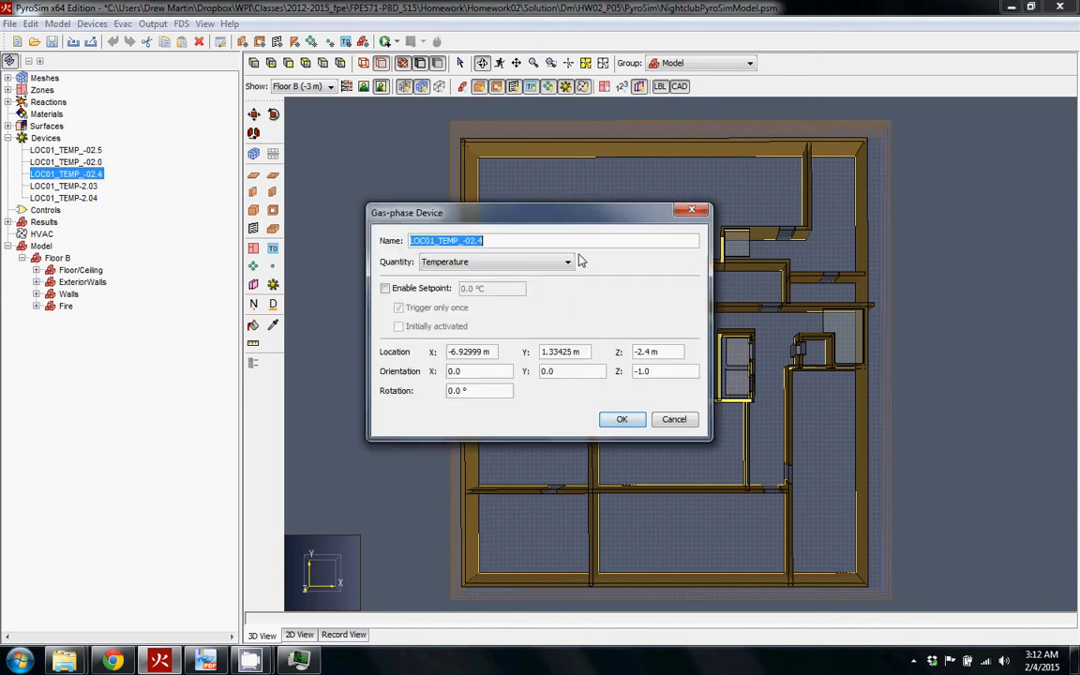
{"action": "left_click", "coordinate": [506, 240]}
{"action": "key", "text": "BackSpace"}
{"action": "key", "text": "BackSpace"}
{"action": "key", "text": "BackSpace"}
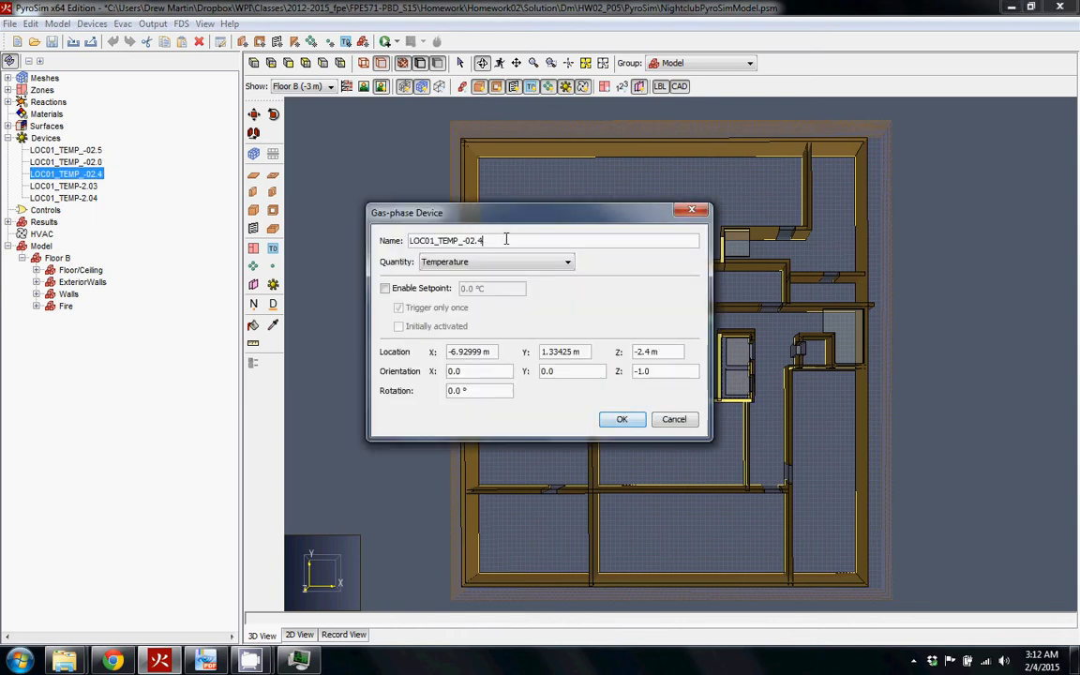
{"action": "type", "text": "1.5"}
{"action": "left_click", "coordinate": [677, 352]}
{"action": "key", "text": "BackSpace"}
{"action": "key", "text": "BackSpace"}
{"action": "key", "text": "BackSpace"}
{"action": "type", "text": "1.5"}
{"action": "key", "text": "Return"}
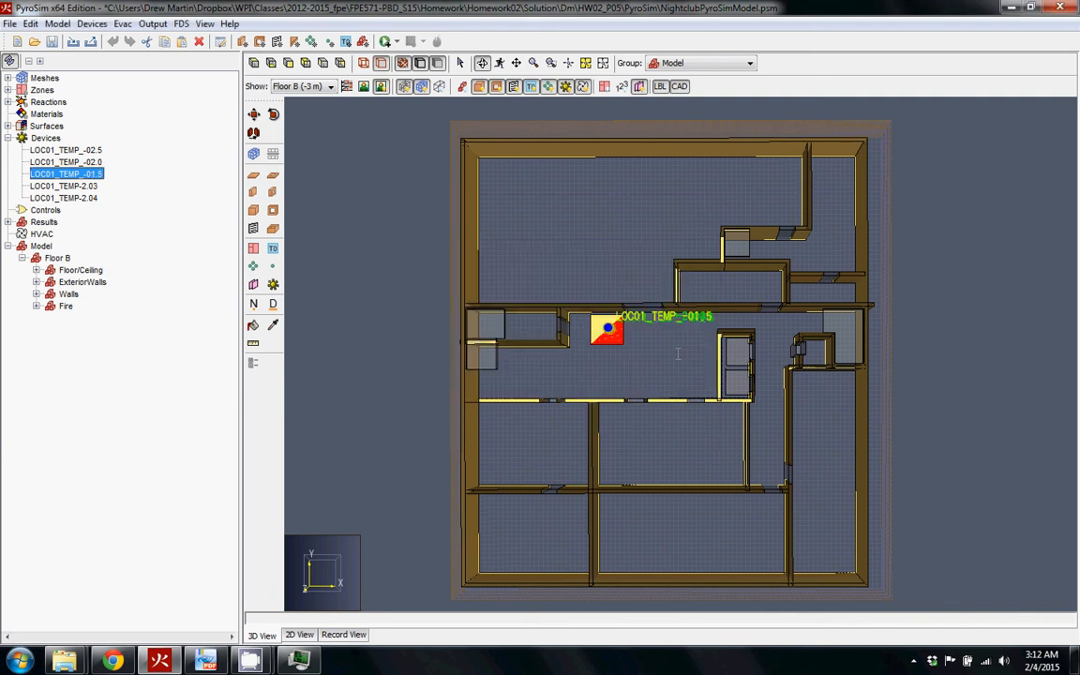
Rename LOC01_TEMP-2.03 to LOC01_TEMP-01.0 and set its Z location to -1.0 m
{"action": "double_click", "coordinate": [66, 186]}
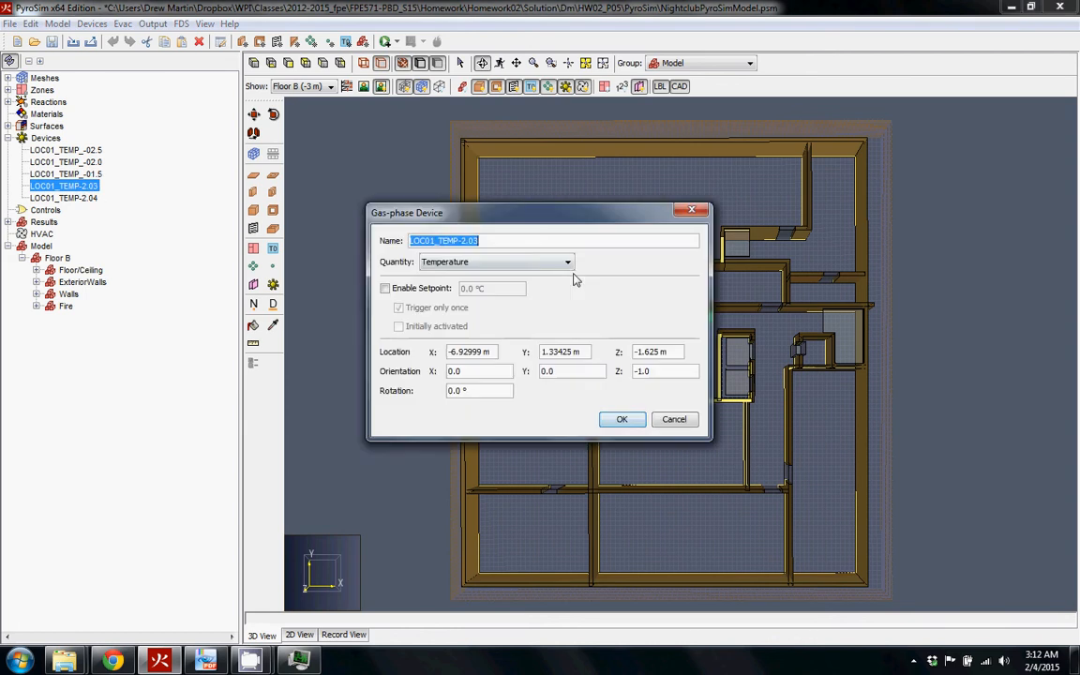
{"action": "key", "text": "BackSpace"}
{"action": "key", "text": "BackSpace"}
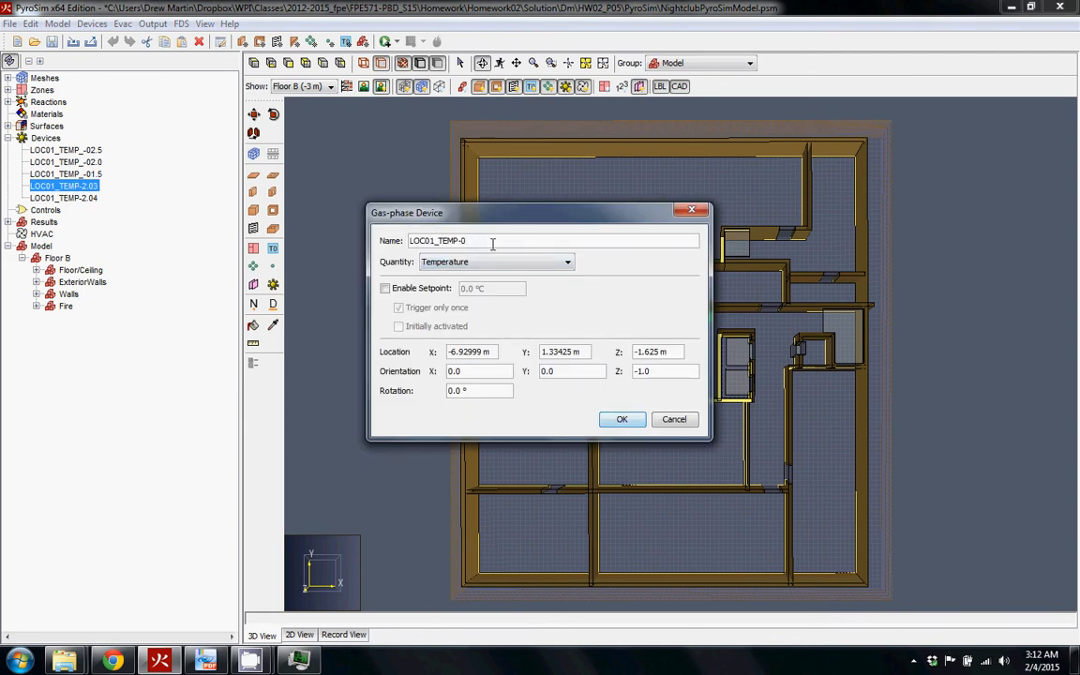
{"action": "type", "text": "1"}
{"action": "left_click", "coordinate": [659, 352]}
{"action": "key", "text": "BackSpace"}
{"action": "key", "text": "BackSpace"}
{"action": "key", "text": "BackSpace"}
{"action": "type", "text": "0"}
{"action": "key", "text": "Return"}
Rename LOC01_TEMP-2.04 to LOC01_TEMP-00.5 and set its Z location to -0.5 m
{"action": "left_click", "coordinate": [78, 198]}
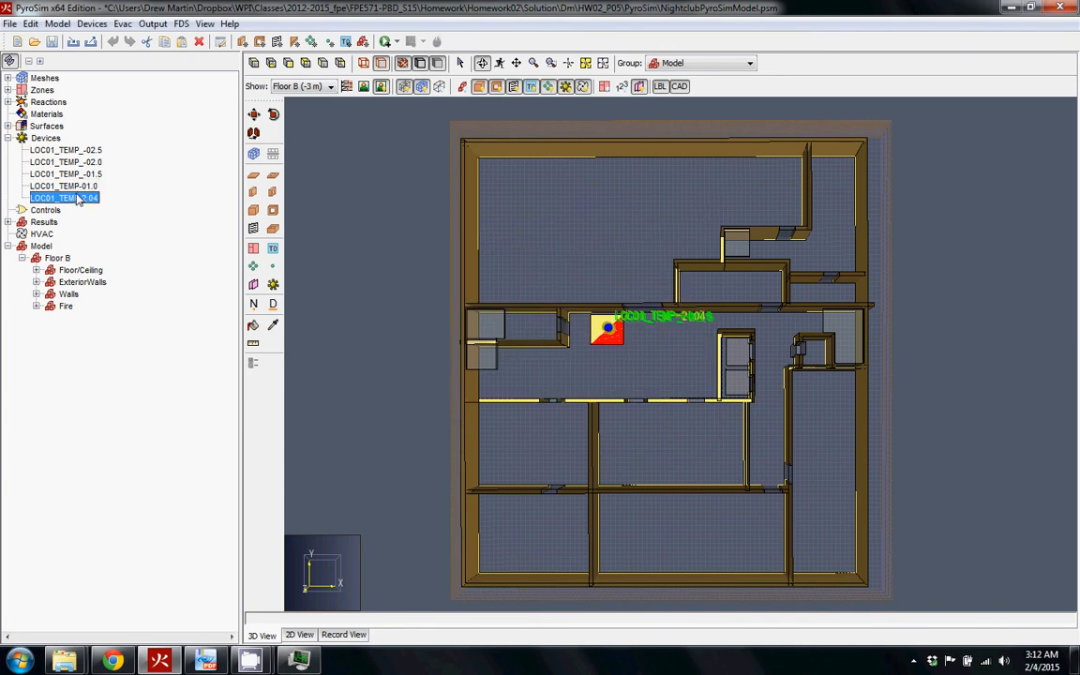
{"action": "double_click", "coordinate": [78, 199]}
{"action": "left_click", "coordinate": [483, 241]}
{"action": "key", "text": "BackSpace"}
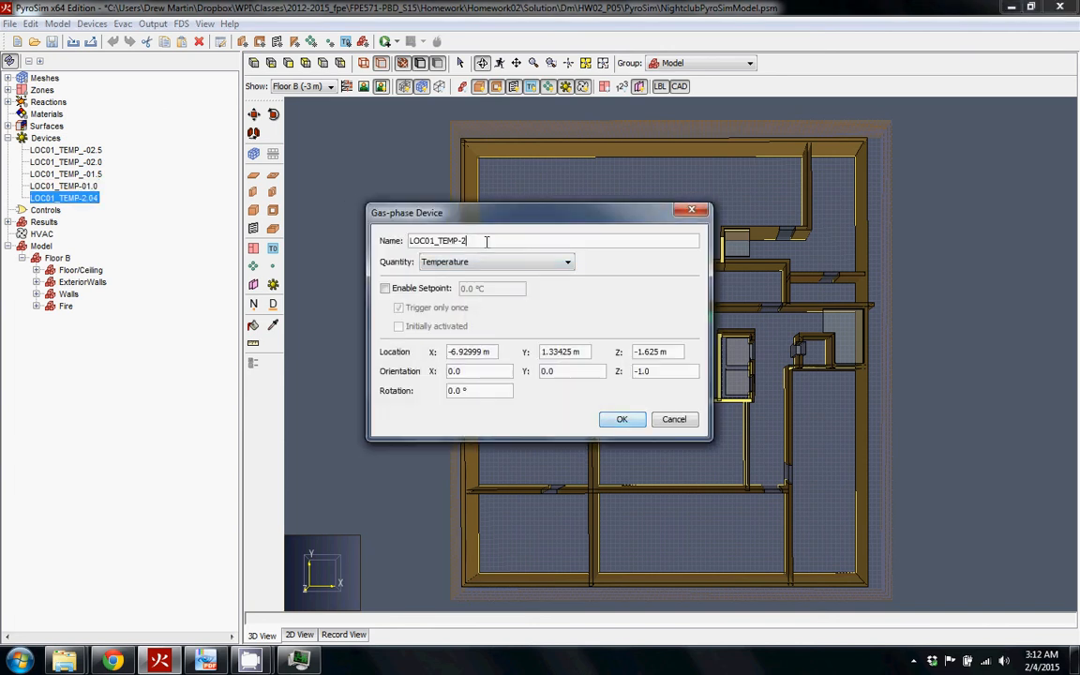
{"action": "type", "text": "0.0"}
{"action": "key", "text": "BackSpace"}
{"action": "key", "text": "BackSpace"}
{"action": "type", "text": "0."}
{"action": "left_click_drag", "start_coordinate": [659, 352], "coordinate": [542, 345]}
{"action": "type", "text": "-0.5"}
{"action": "left_click", "coordinate": [618, 419]}
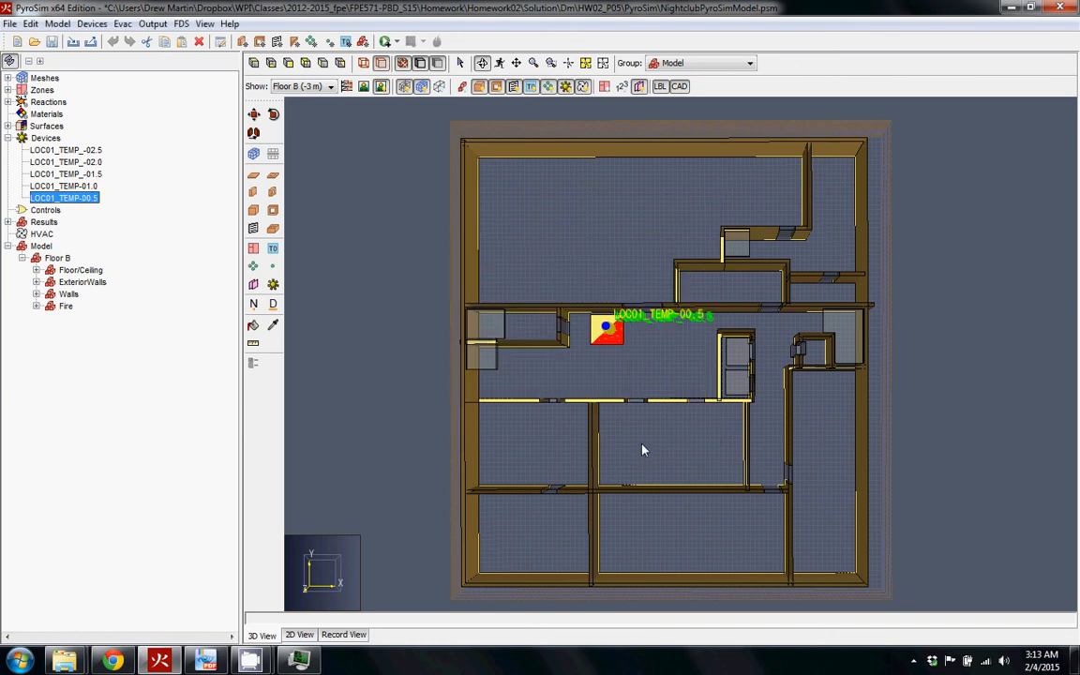
{"action": "left_click_drag", "start_coordinate": [600, 362], "coordinate": [626, 403]}
Zoom onto the fire's device column and review the wall's General, Geometry and Surfaces settings without changes
{"action": "scroll", "coordinate": [596, 368], "scroll_direction": "up", "scroll_amount": 10}
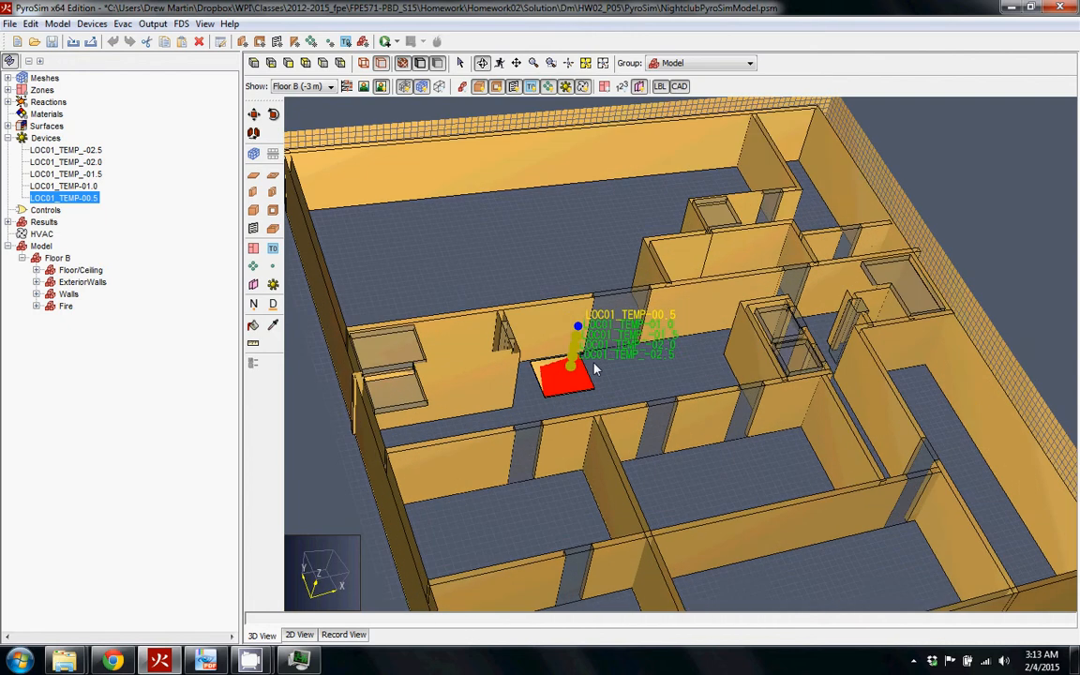
{"action": "left_click_drag", "start_coordinate": [644, 268], "coordinate": [603, 245]}
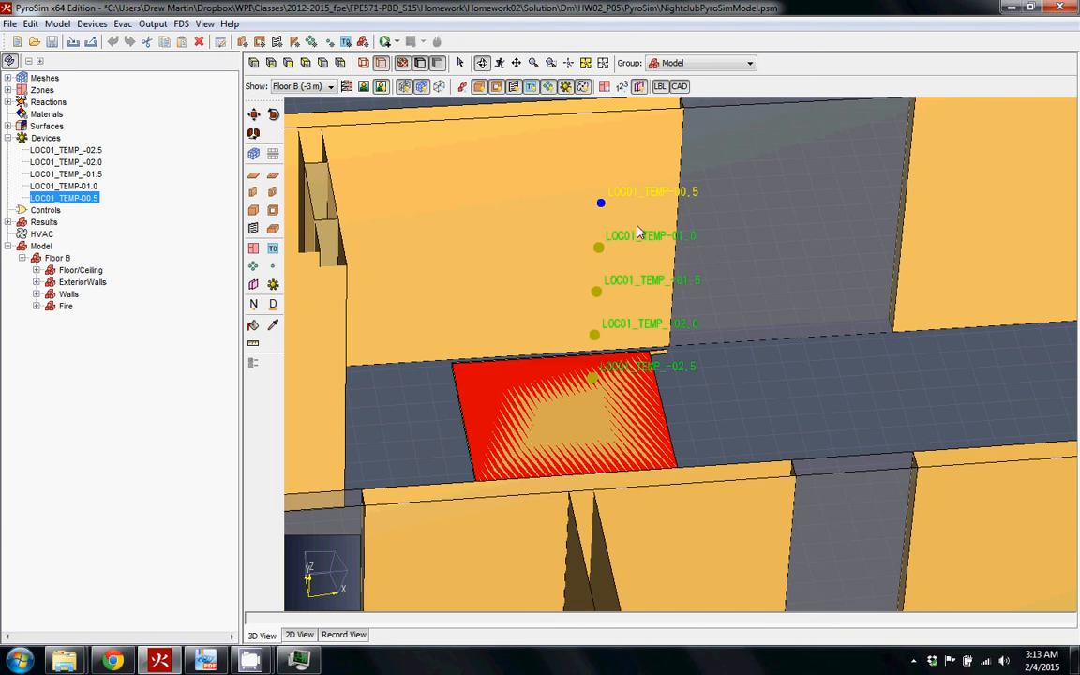
{"action": "double_click", "coordinate": [514, 170]}
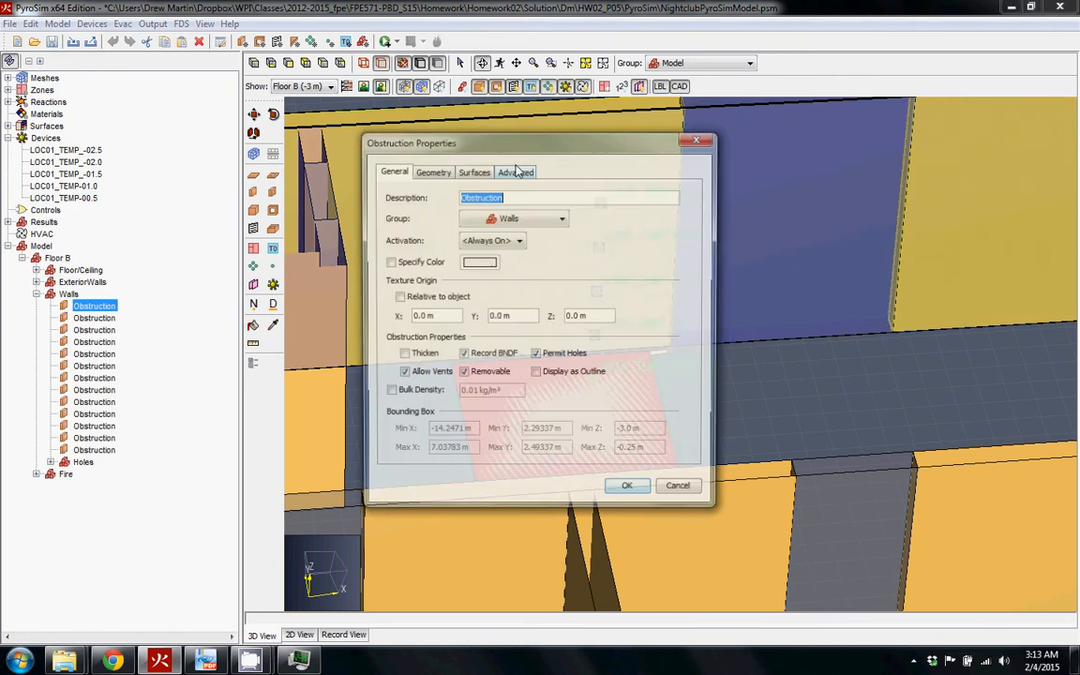
{"action": "left_click", "coordinate": [434, 171]}
{"action": "left_click", "coordinate": [473, 171]}
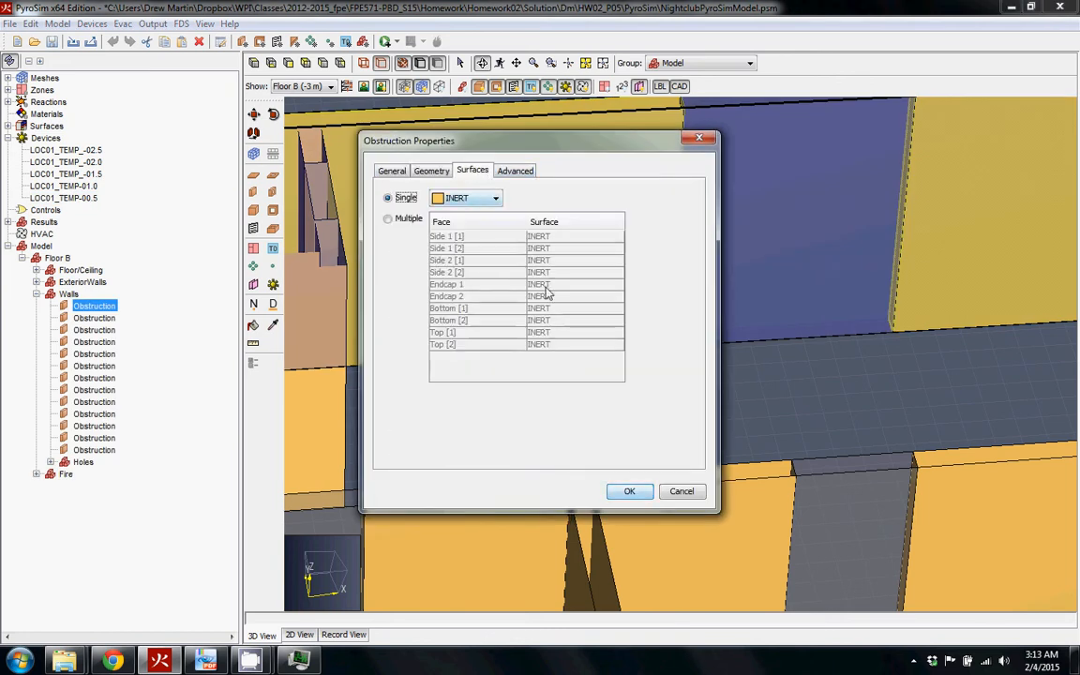
{"action": "left_click", "coordinate": [672, 492]}
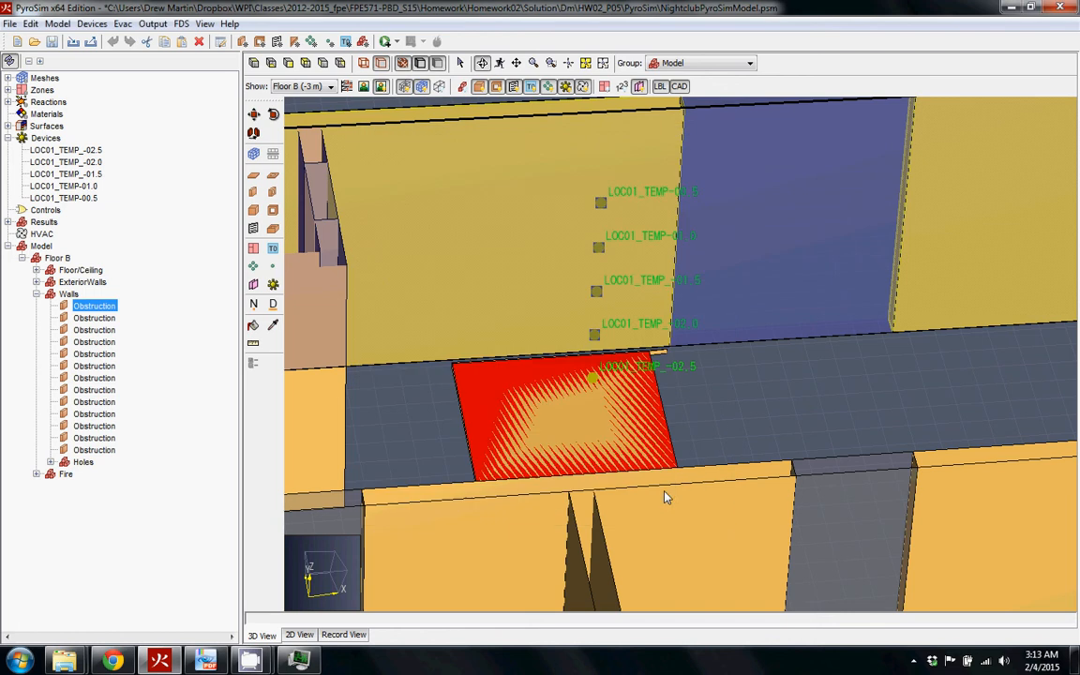
Zoom out and orbit to a wider tilted view of the fire's five-device column
{"action": "left_click", "coordinate": [764, 422]}
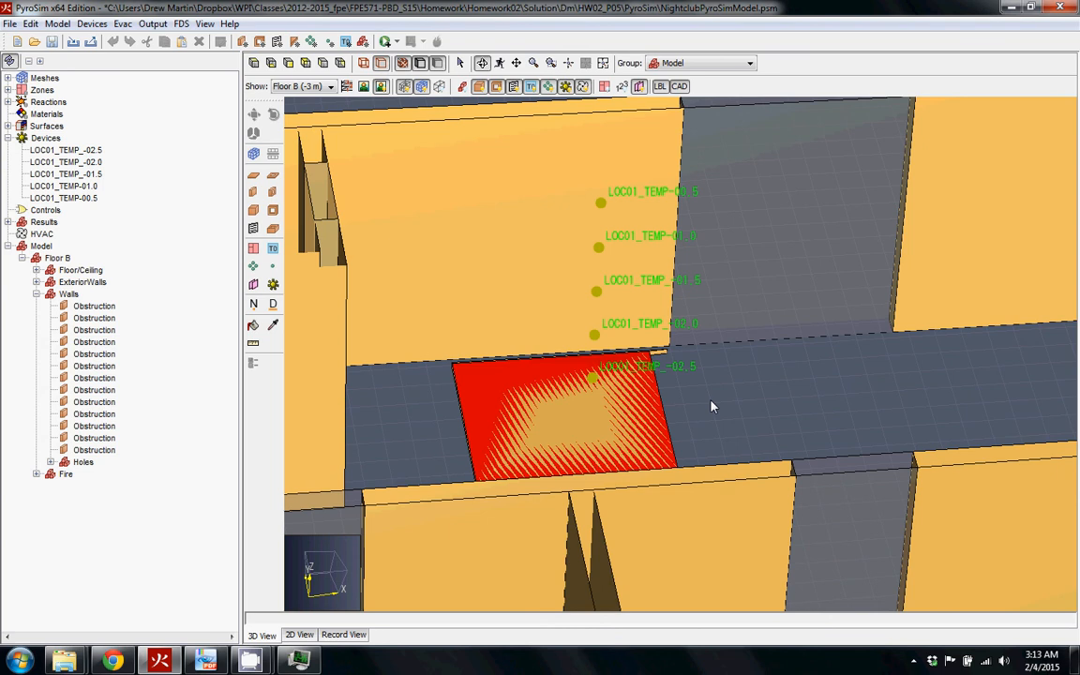
{"action": "scroll", "coordinate": [340, 237], "scroll_direction": "down", "scroll_amount": 2}
{"action": "left_click_drag", "start_coordinate": [340, 237], "coordinate": [729, 449]}
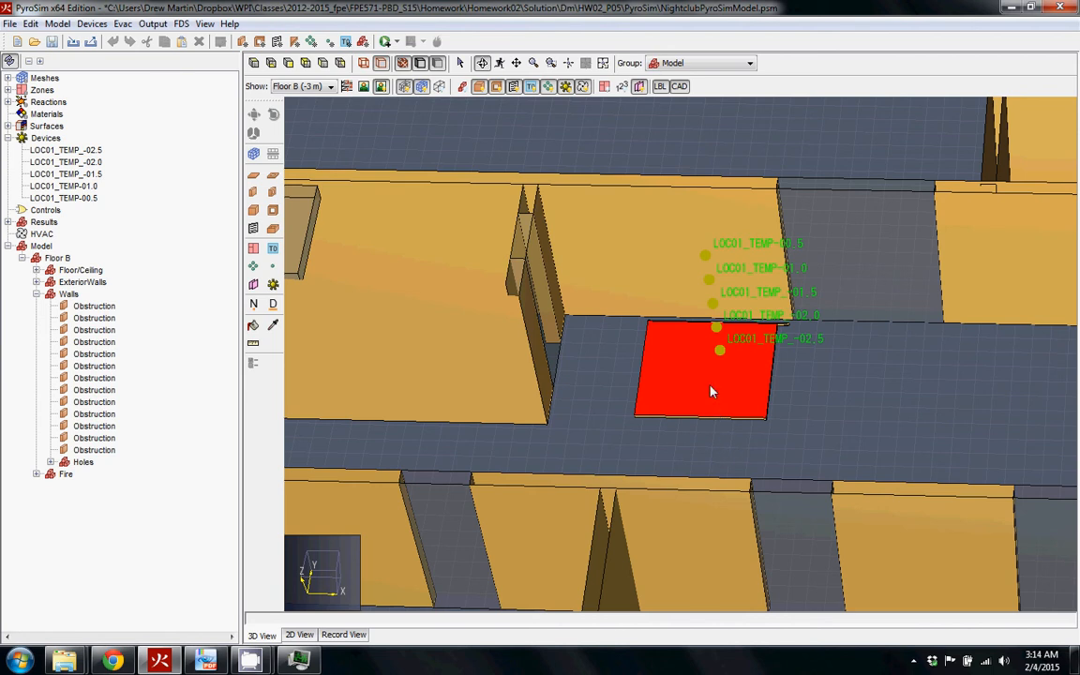
{"action": "scroll", "coordinate": [711, 392], "scroll_direction": "down", "scroll_amount": 5}
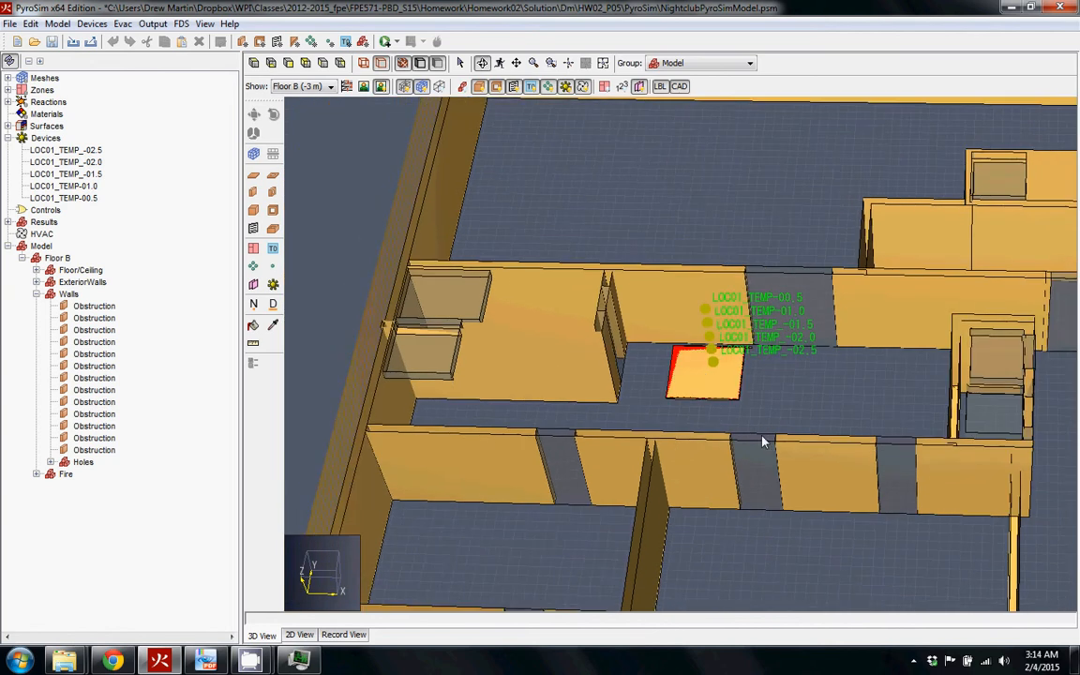
{"action": "left_click_drag", "start_coordinate": [798, 444], "coordinate": [762, 446]}
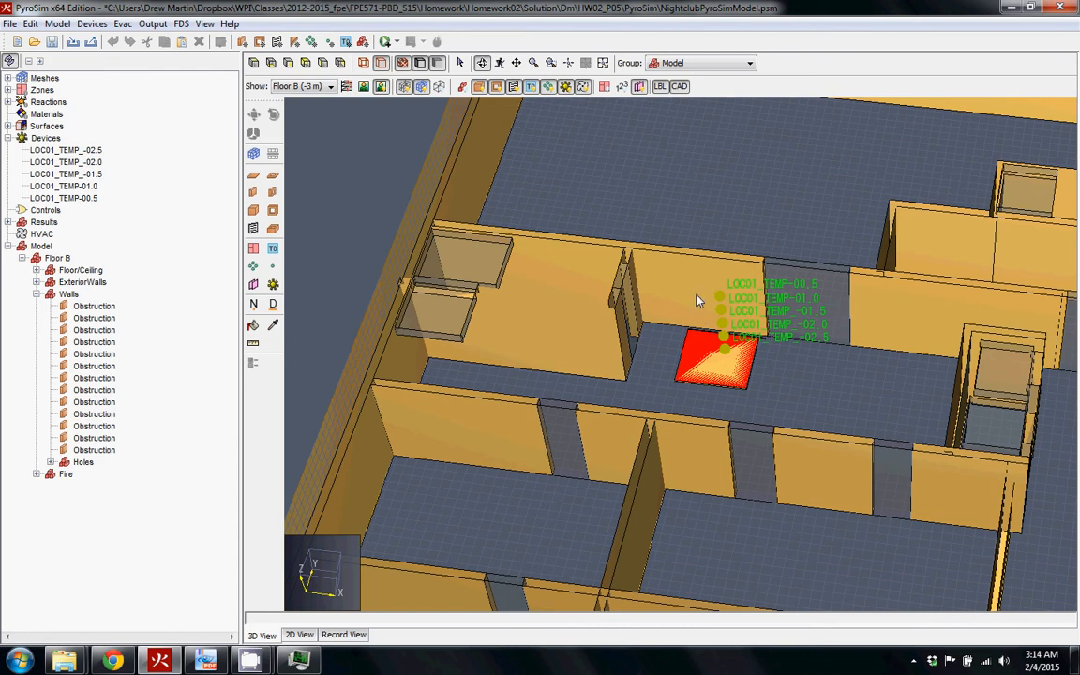
{"action": "left_click", "coordinate": [66, 150]}
{"action": "left_click", "coordinate": [45, 138]}
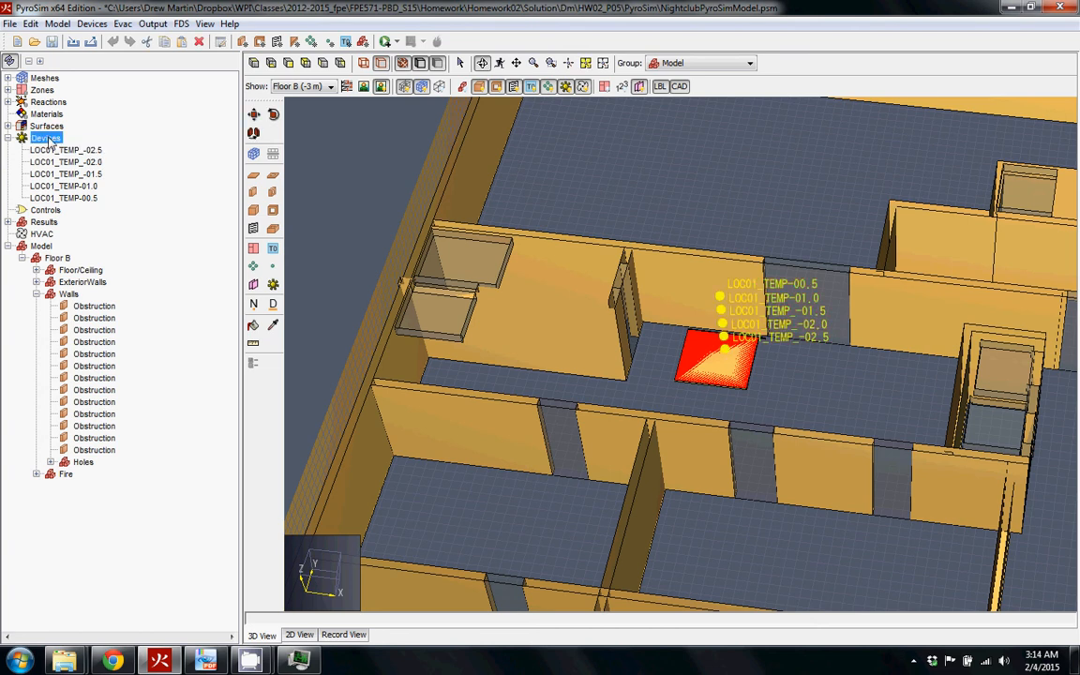
Create a new device group named LOC01_TEMP under Devices
{"action": "right_click", "coordinate": [47, 138]}
{"action": "left_click", "coordinate": [102, 148]}
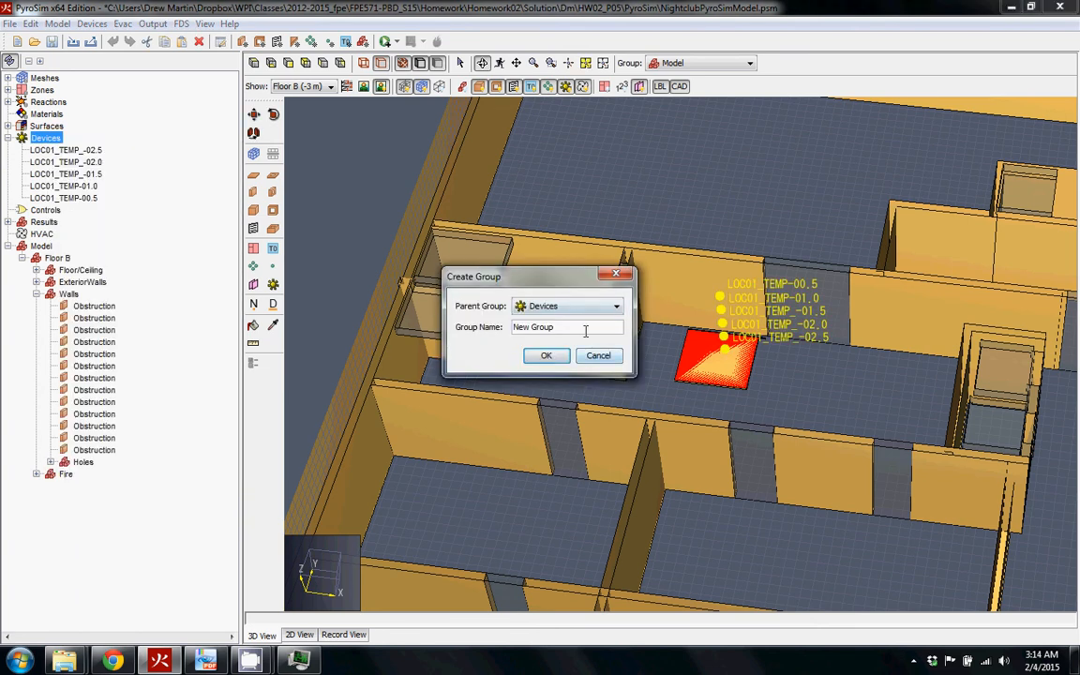
{"action": "type", "text": "L"}
{"action": "key", "text": "BackSpace"}
{"action": "type", "text": "TEMP"}
{"action": "key", "text": "BackSpace"}
{"action": "key", "text": "BackSpace"}
{"action": "key", "text": "BackSpace"}
{"action": "key", "text": "BackSpace"}
{"action": "type", "text": "LOC01_TEMP"}
{"action": "key", "text": "Return"}
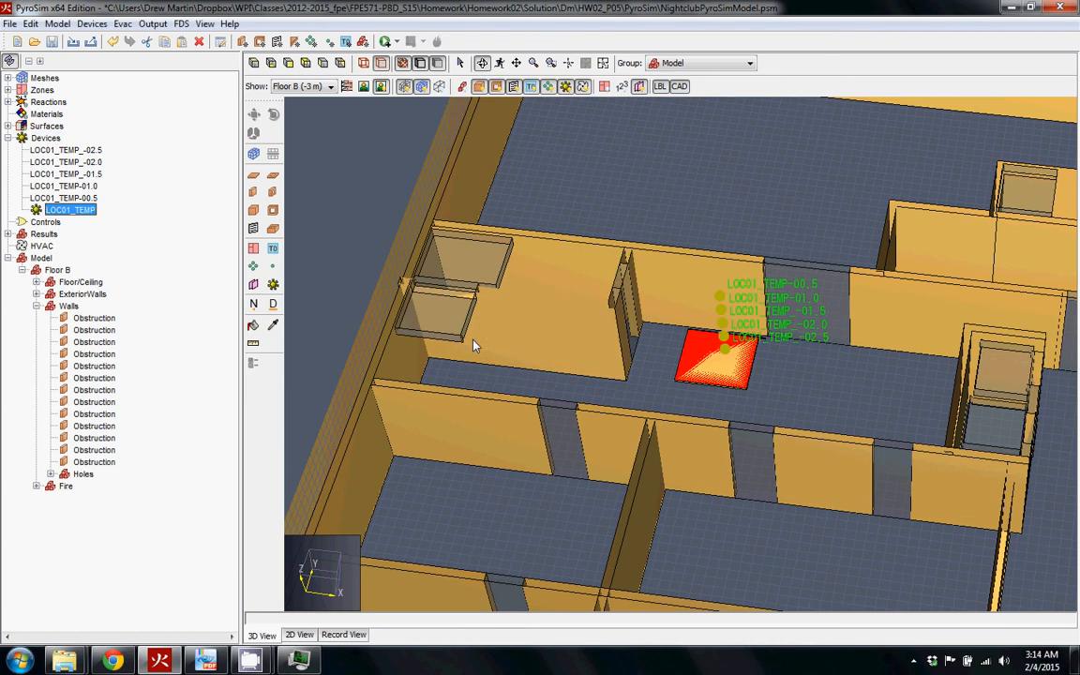
Move the five temperature devices, -02.5 through -00.5, into the LOC01_TEMP group
{"action": "left_click_drag", "start_coordinate": [75, 150], "coordinate": [87, 210]}
{"action": "left_click", "coordinate": [85, 198], "text": "shift"}
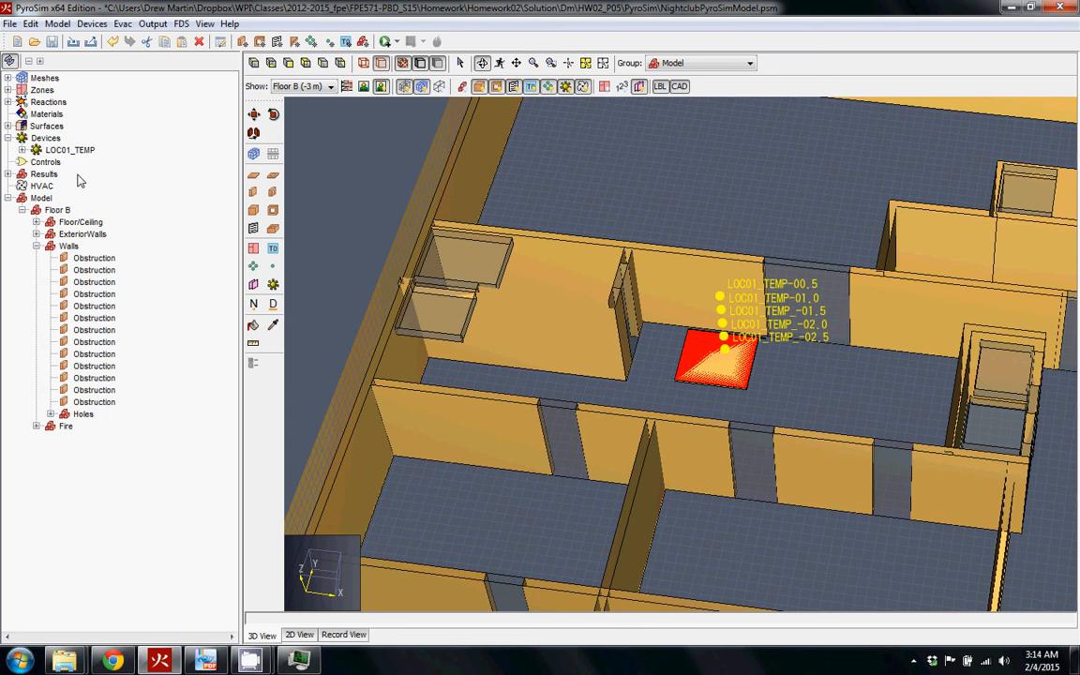
{"action": "left_click", "coordinate": [23, 150]}
Copy the LOC01_TEMP group and paste a duplicate under Devices
{"action": "left_click", "coordinate": [56, 150]}
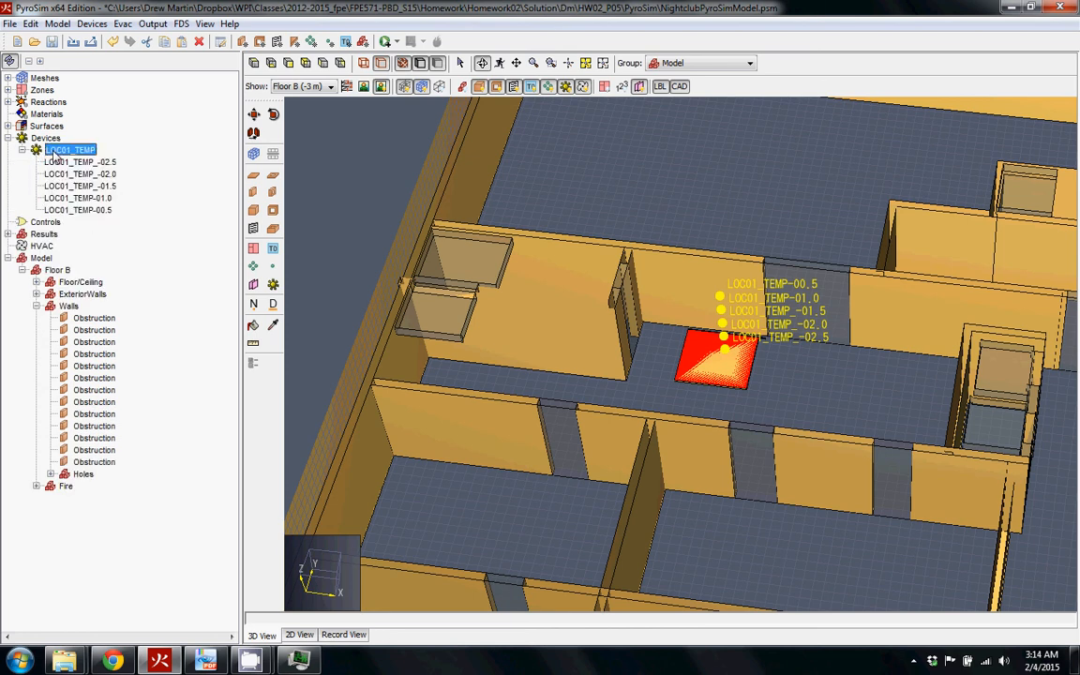
{"action": "key", "text": "ctrl+c"}
{"action": "left_click", "coordinate": [43, 138]}
{"action": "key", "text": "ctrl+v"}
Make the copy's lowest device, LOC01_TEMP_-02.01, measure Velocity instead of Temperature
{"action": "left_click", "coordinate": [79, 235]}
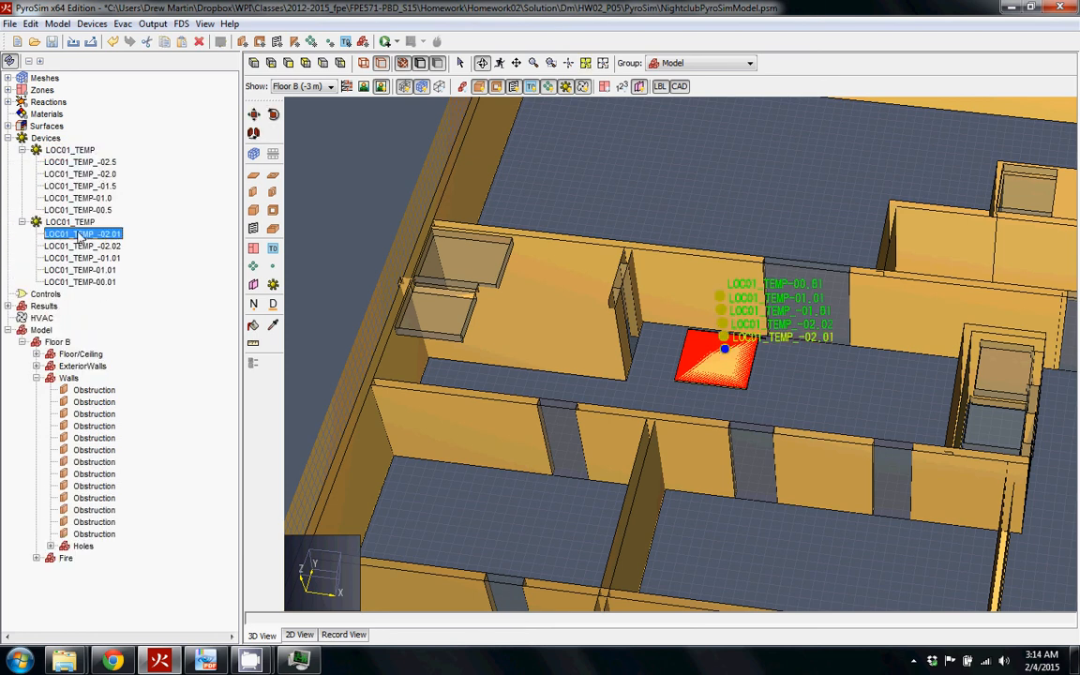
{"action": "left_click", "coordinate": [79, 223]}
{"action": "left_click", "coordinate": [81, 236]}
{"action": "double_click", "coordinate": [81, 236]}
{"action": "left_click", "coordinate": [507, 263]}
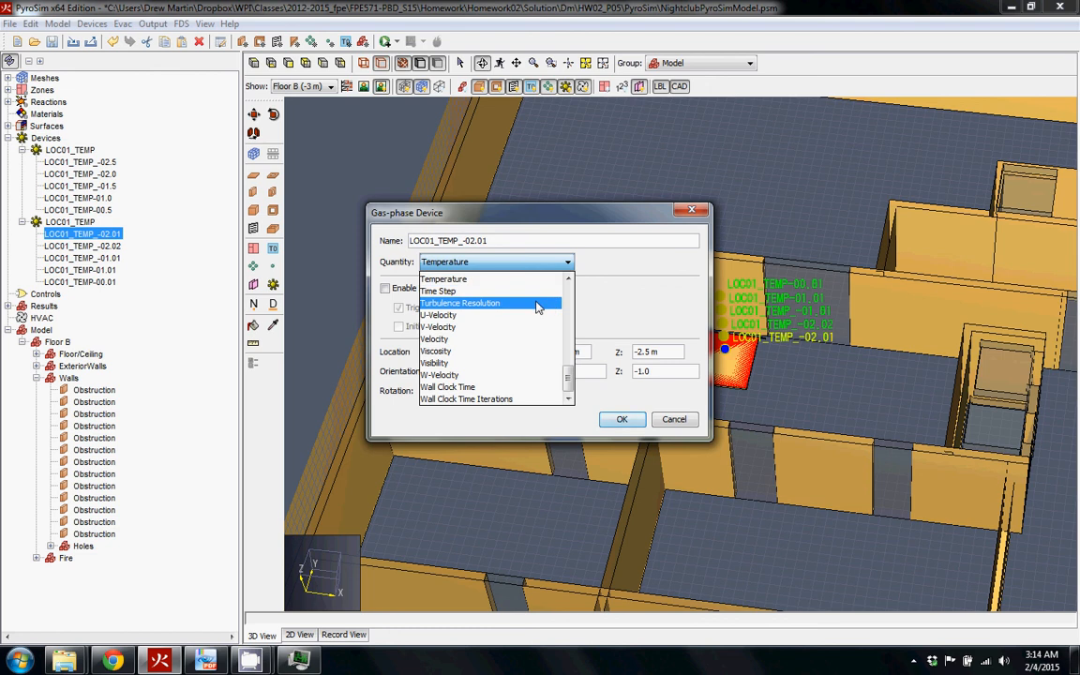
{"action": "left_click", "coordinate": [457, 341]}
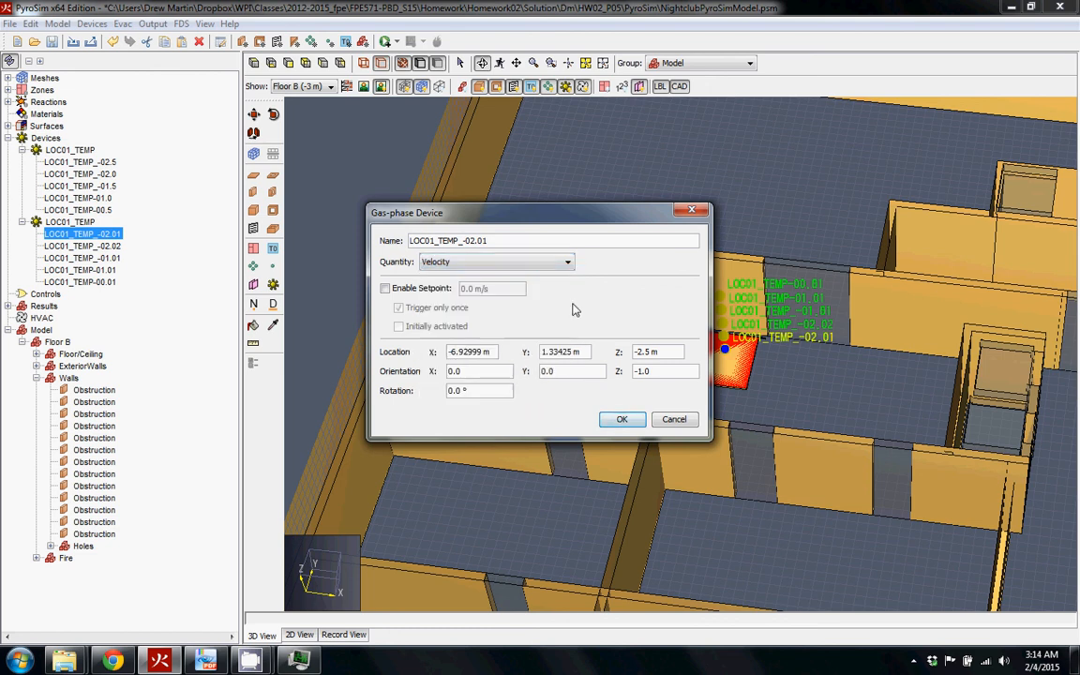
{"action": "left_click", "coordinate": [622, 419]}
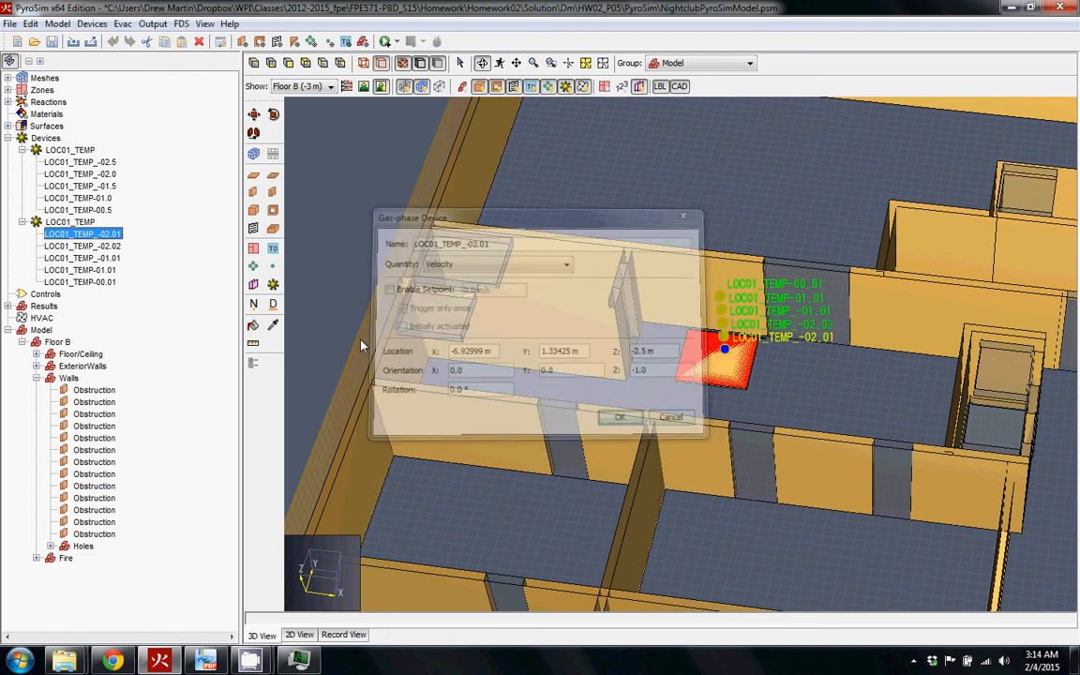
{"action": "left_click", "coordinate": [71, 223]}
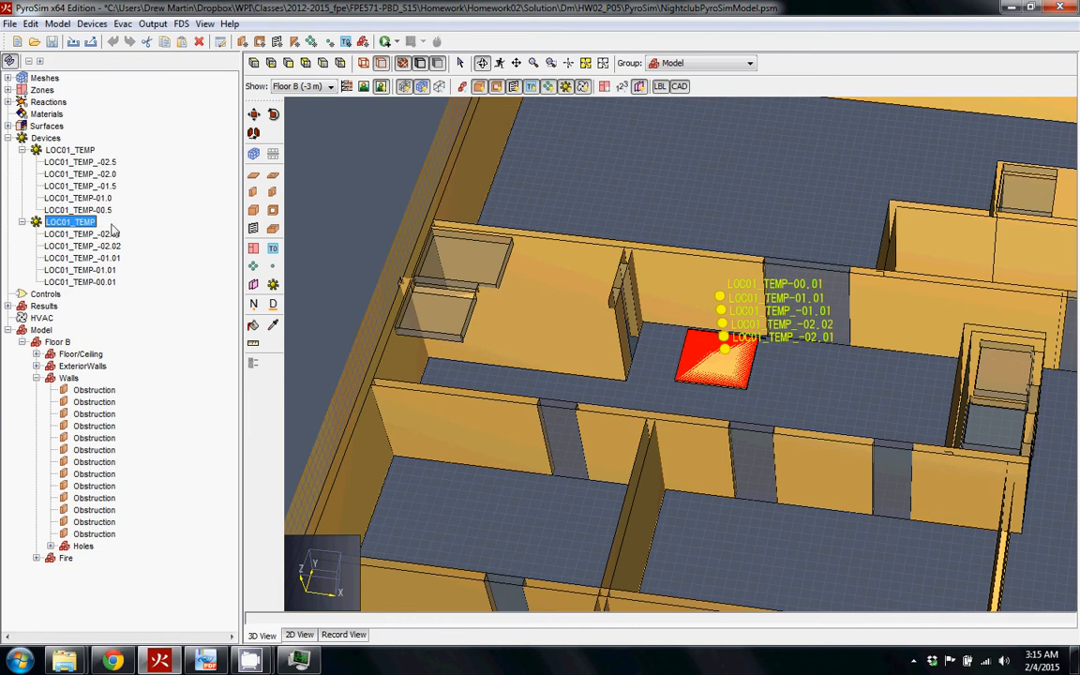
Change the device name LOC01_TEMP_-02.01 to LOC01_VELO_-02.5
{"action": "double_click", "coordinate": [82, 234]}
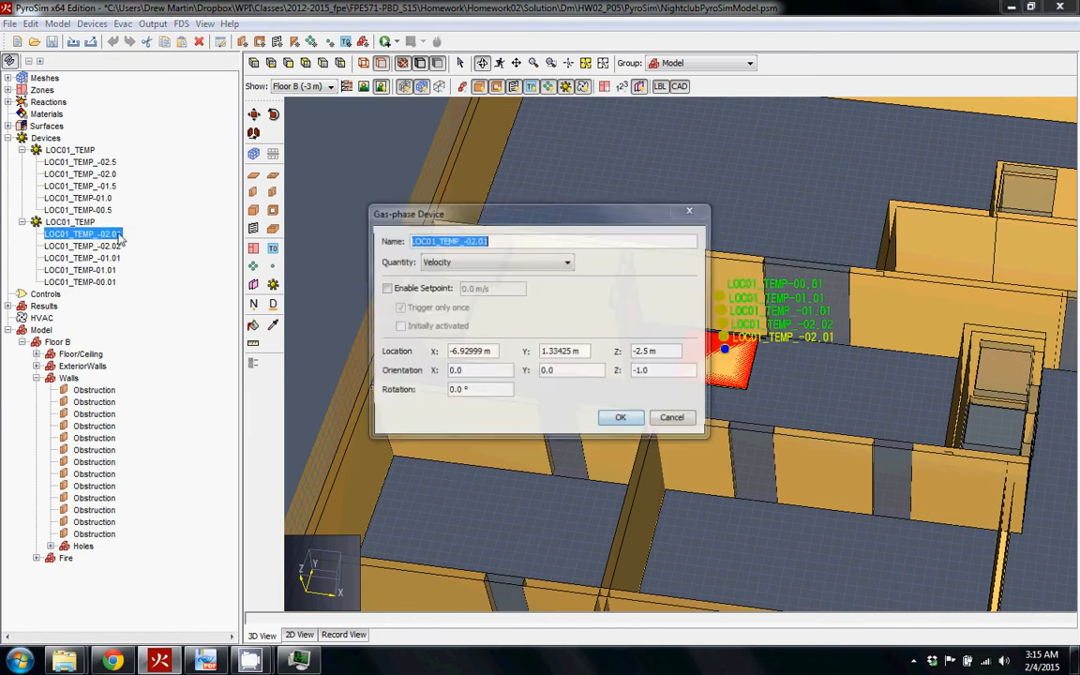
{"action": "left_click_drag", "start_coordinate": [458, 240], "coordinate": [437, 240]}
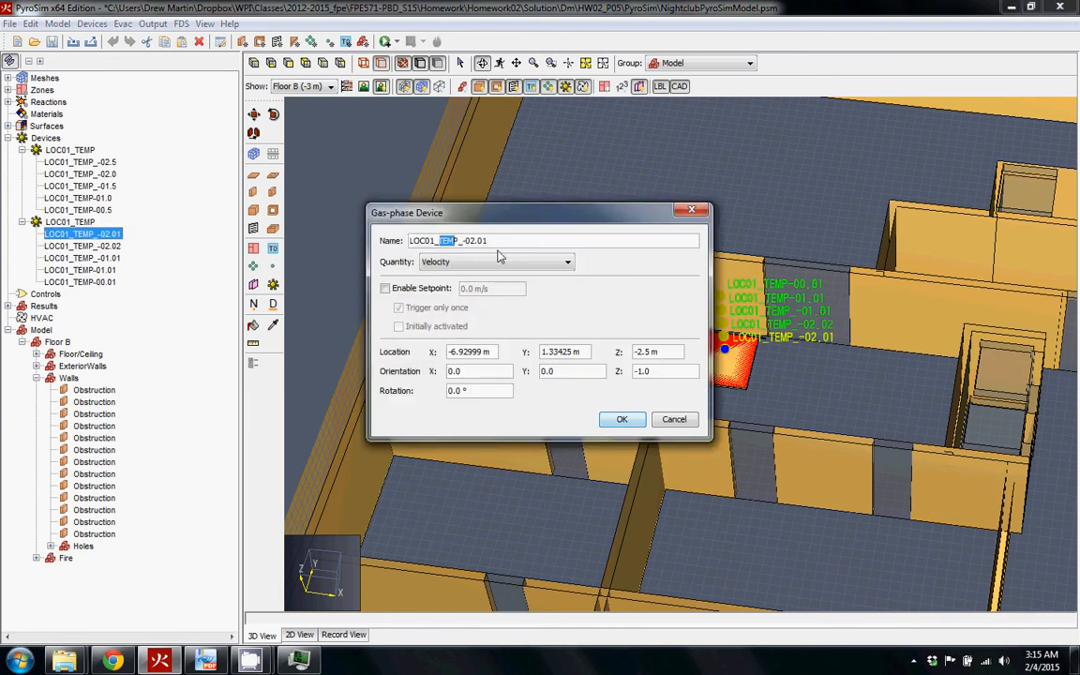
{"action": "key", "text": "BackSpace"}
{"action": "type", "text": "VELO"}
{"action": "key", "text": "BackSpace"}
{"action": "type", "text": "O"}
{"action": "left_click", "coordinate": [493, 240]}
{"action": "key", "text": "BackSpace"}
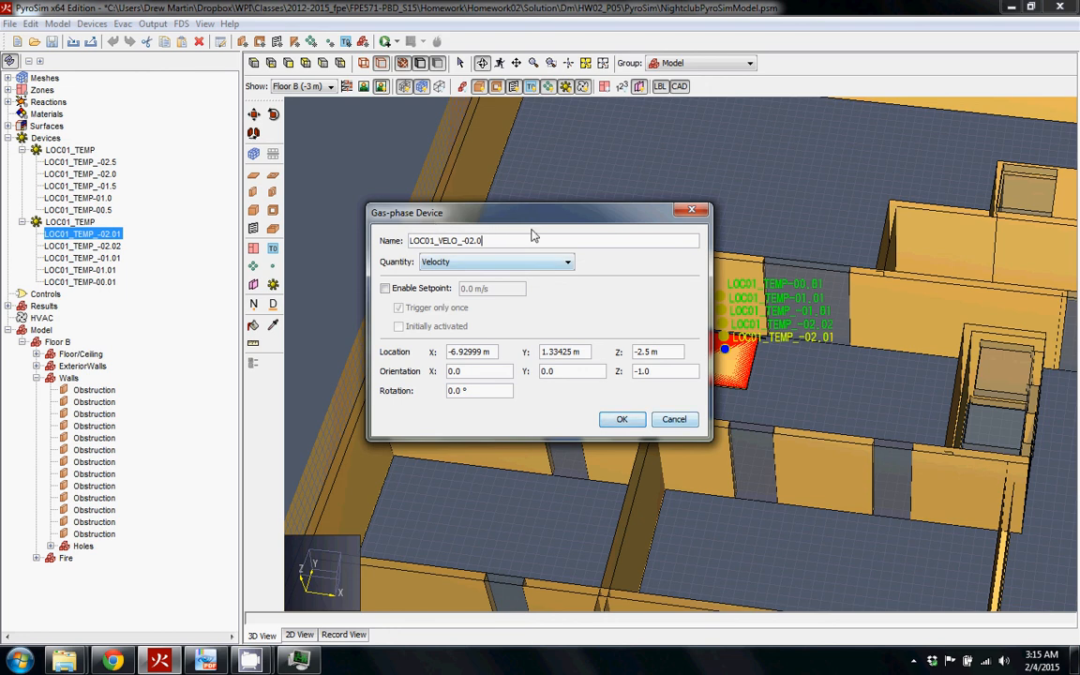
{"action": "key", "text": "BackSpace"}
{"action": "type", "text": "5"}
{"action": "key", "text": "Return"}
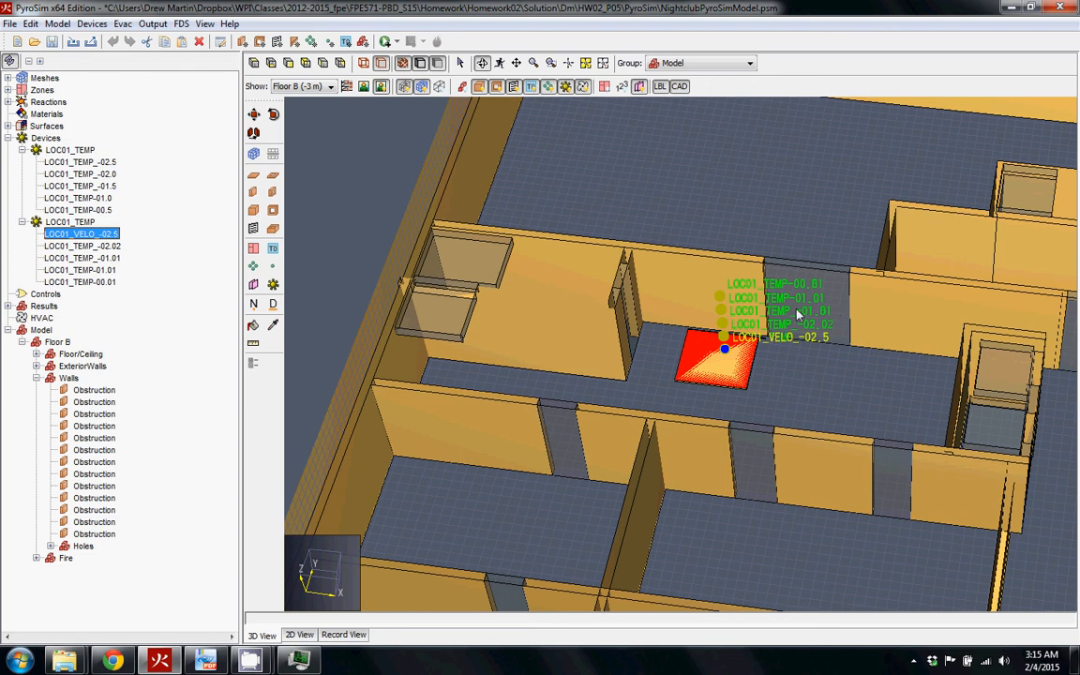
Orbit the model to a near top-down view over the fire and device stack
{"action": "left_click_drag", "start_coordinate": [806, 324], "coordinate": [626, 319]}
{"action": "left_click_drag", "start_coordinate": [461, 369], "coordinate": [438, 426]}
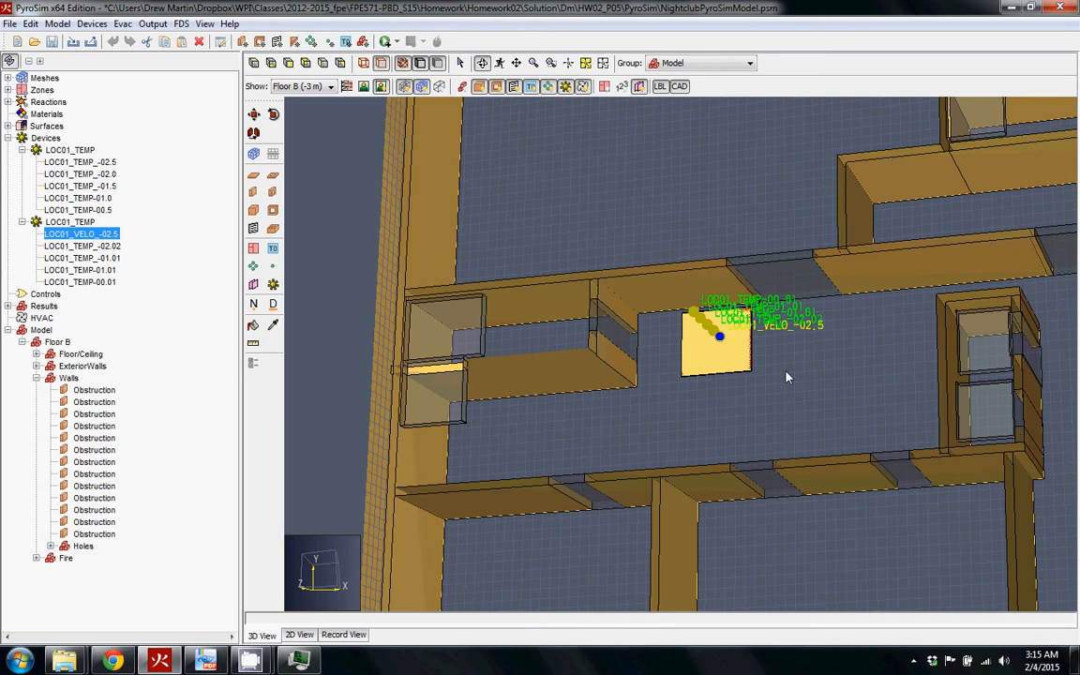
{"action": "left_click_drag", "start_coordinate": [787, 378], "coordinate": [896, 363]}
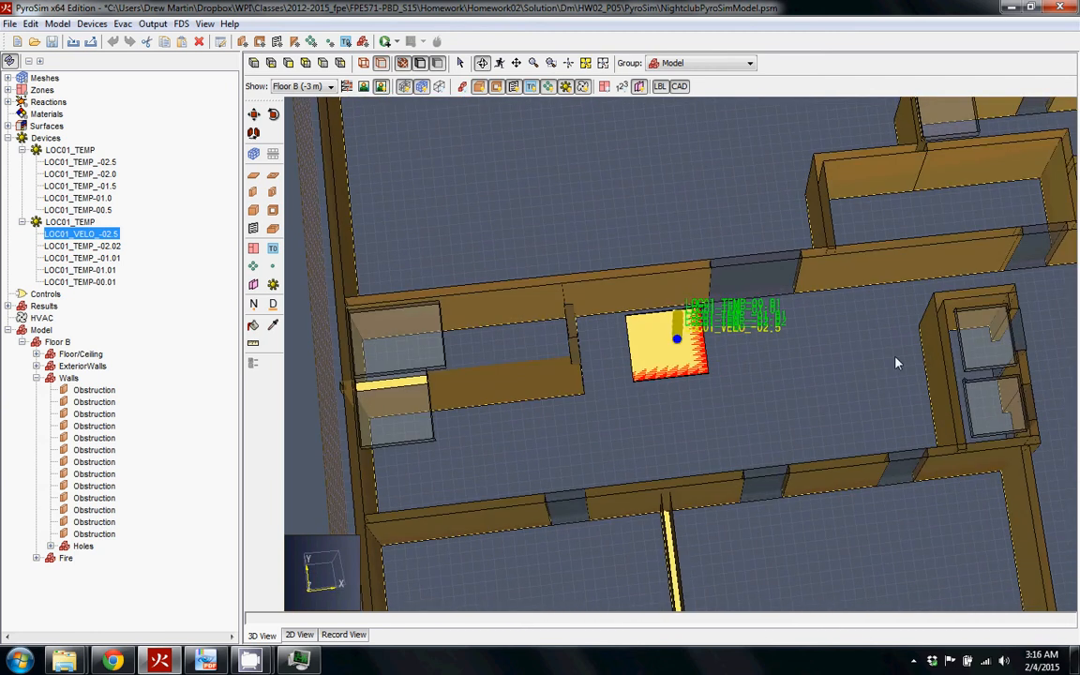
{"action": "left_click_drag", "start_coordinate": [947, 250], "coordinate": [827, 435]}
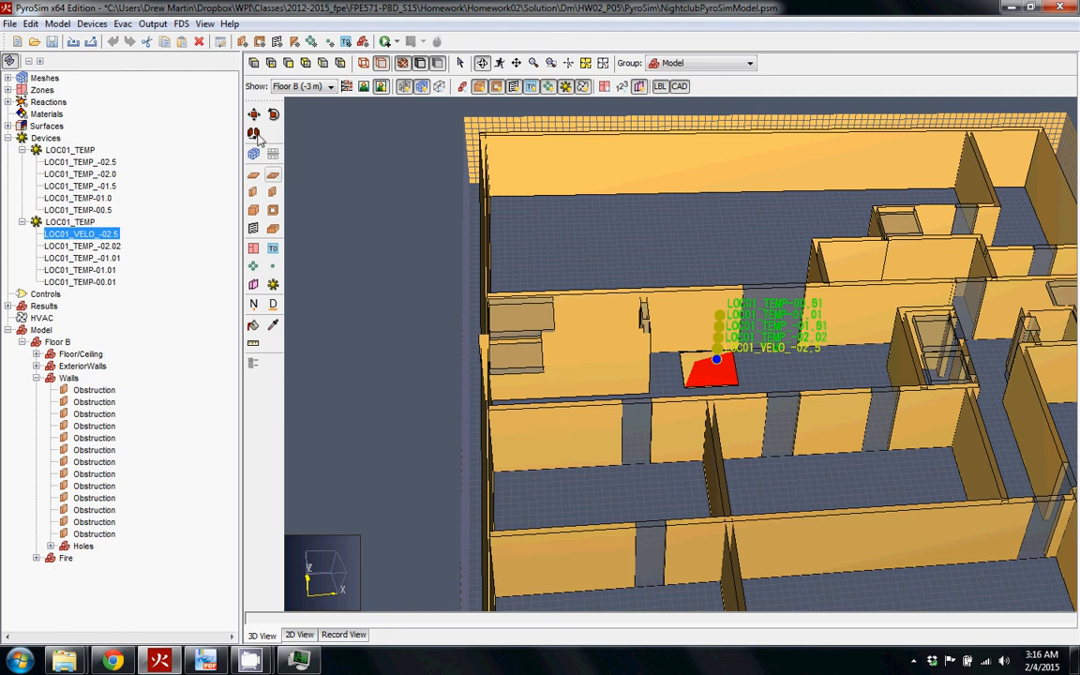
{"action": "double_click", "coordinate": [81, 234]}
{"action": "left_click", "coordinate": [494, 262]}
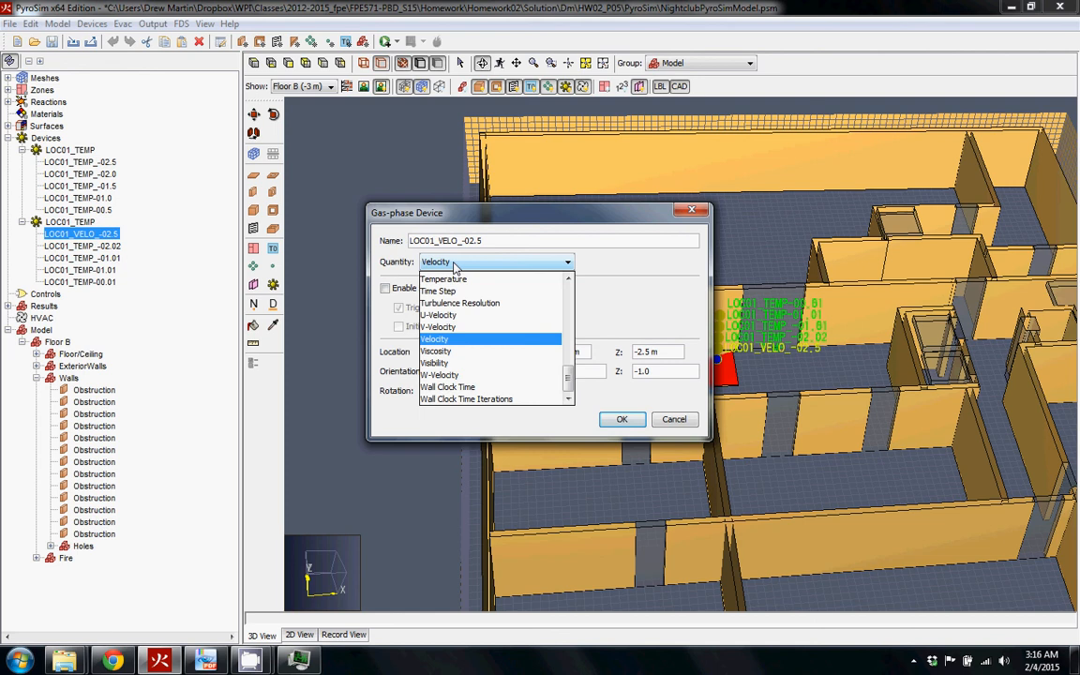
{"action": "left_click", "coordinate": [467, 364]}
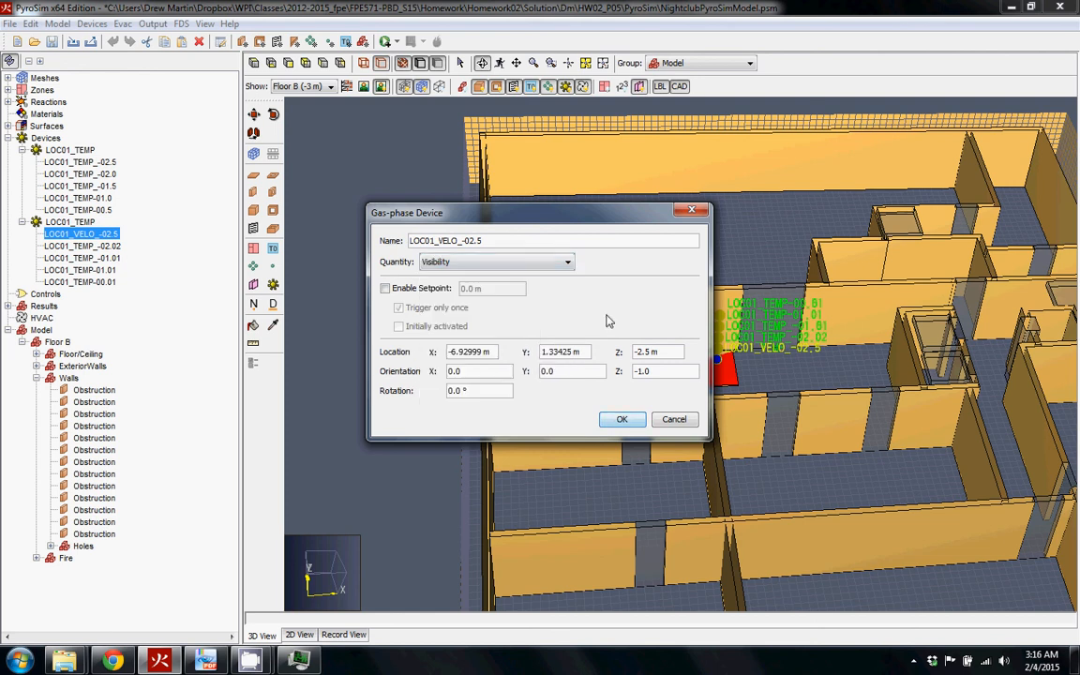
{"action": "left_click", "coordinate": [684, 423]}
{"action": "left_click", "coordinate": [390, 295]}
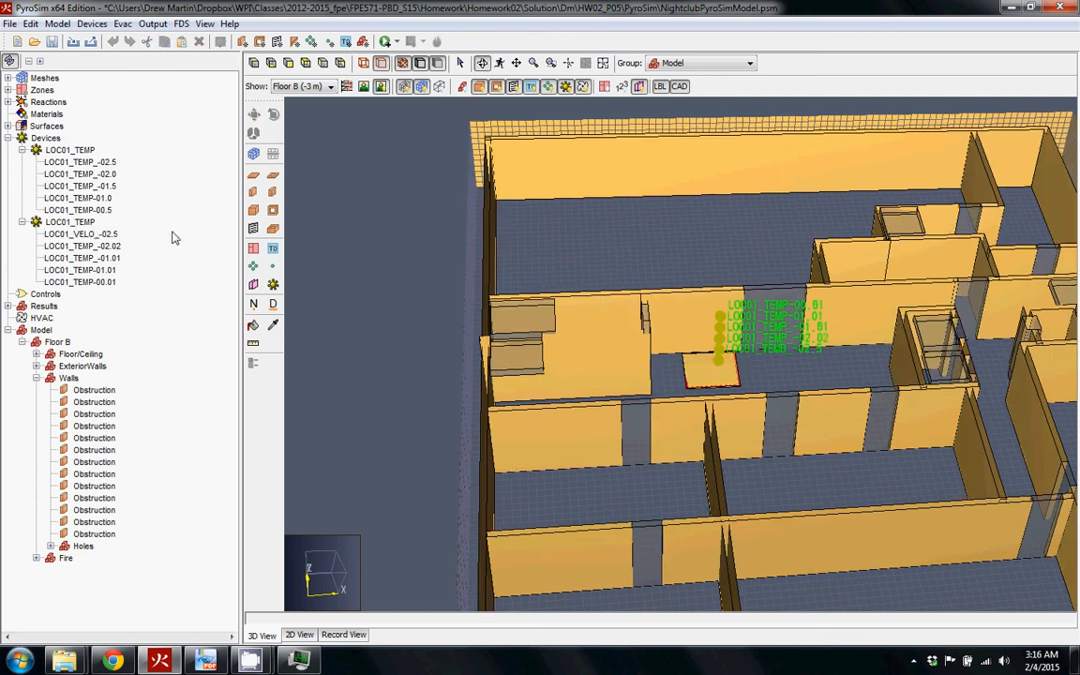
{"action": "double_click", "coordinate": [82, 233]}
{"action": "left_click", "coordinate": [492, 260]}
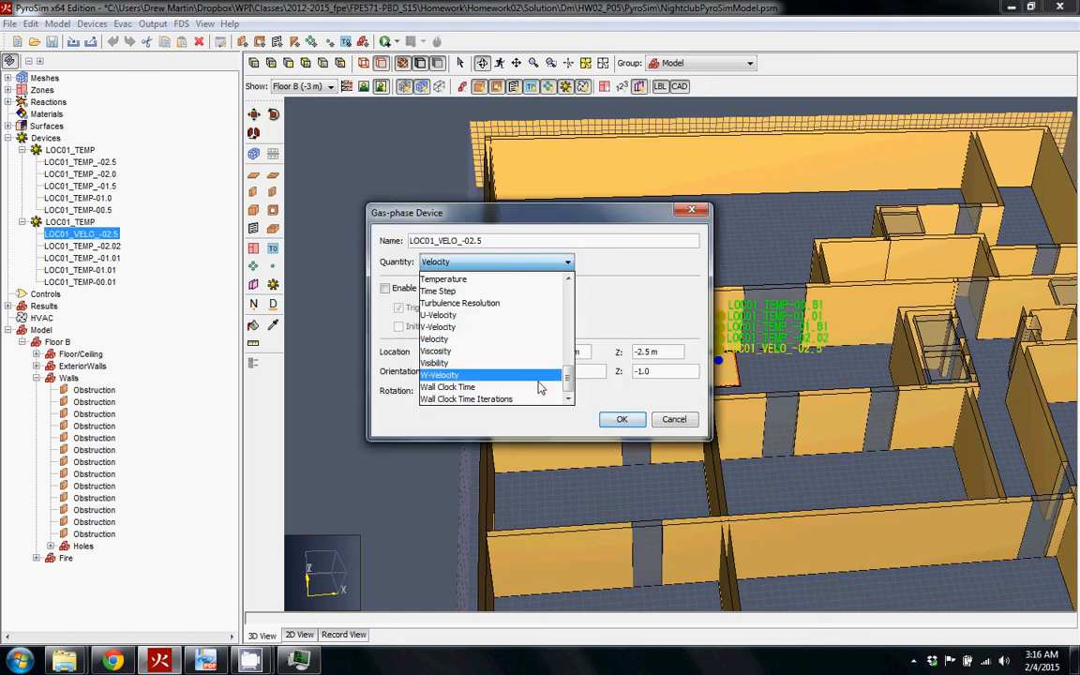
{"action": "scroll", "coordinate": [517, 357], "scroll_direction": "up", "scroll_amount": 2}
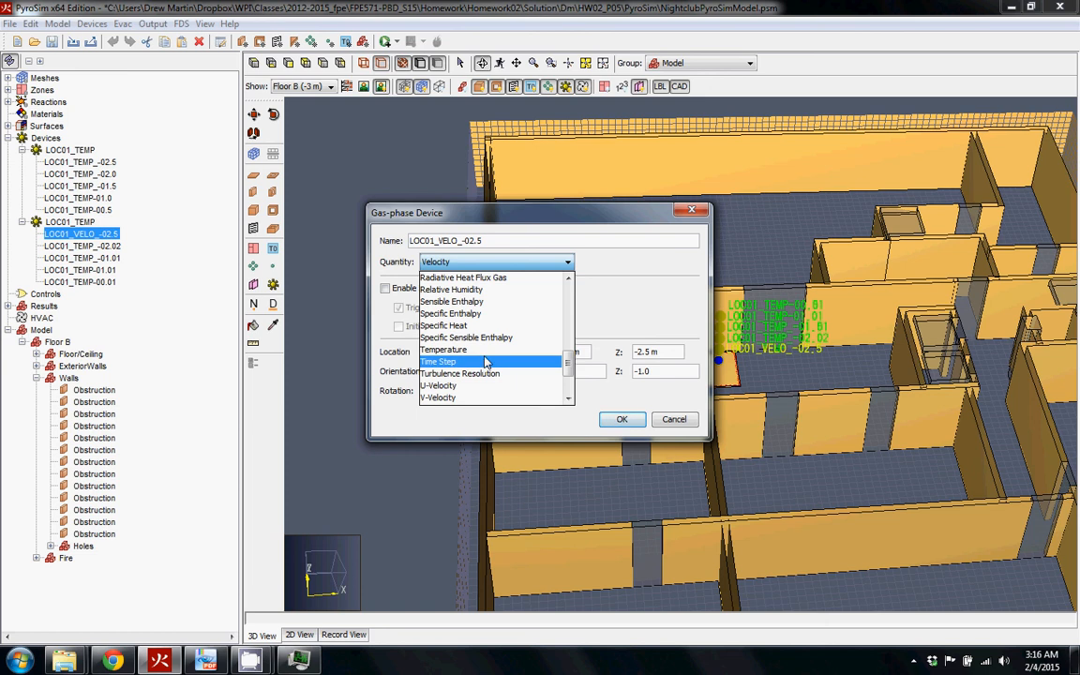
{"action": "scroll", "coordinate": [522, 324], "scroll_direction": "up", "scroll_amount": 2}
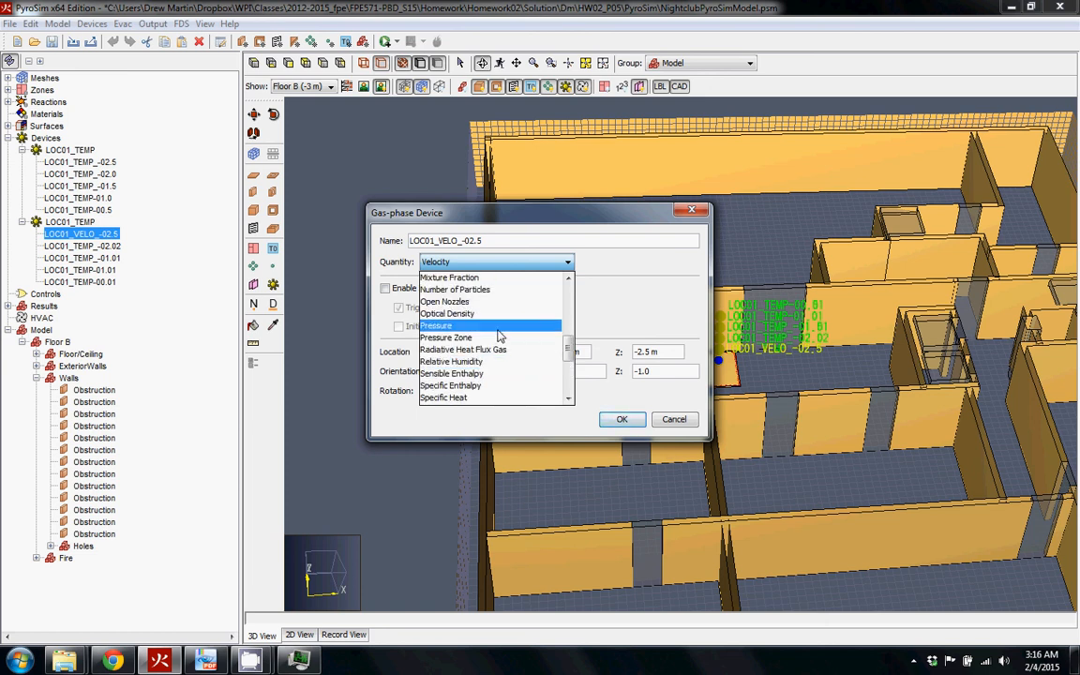
{"action": "scroll", "coordinate": [506, 345], "scroll_direction": "up", "scroll_amount": 1}
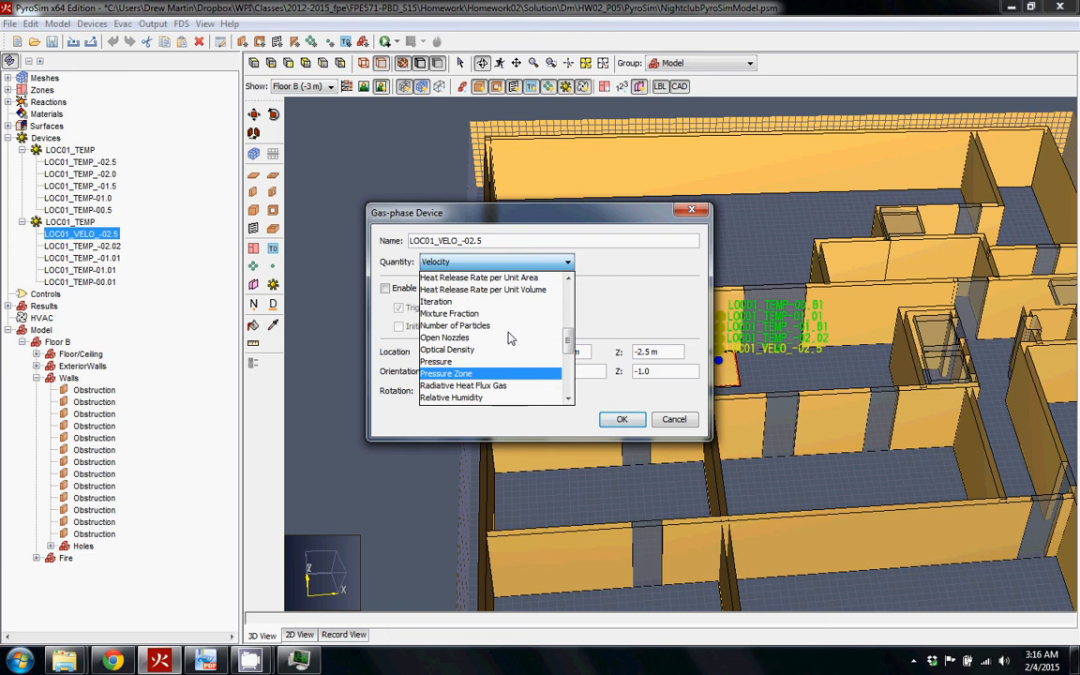
{"action": "scroll", "coordinate": [512, 336], "scroll_direction": "up", "scroll_amount": 1}
{"action": "scroll", "coordinate": [544, 324], "scroll_direction": "up", "scroll_amount": 2}
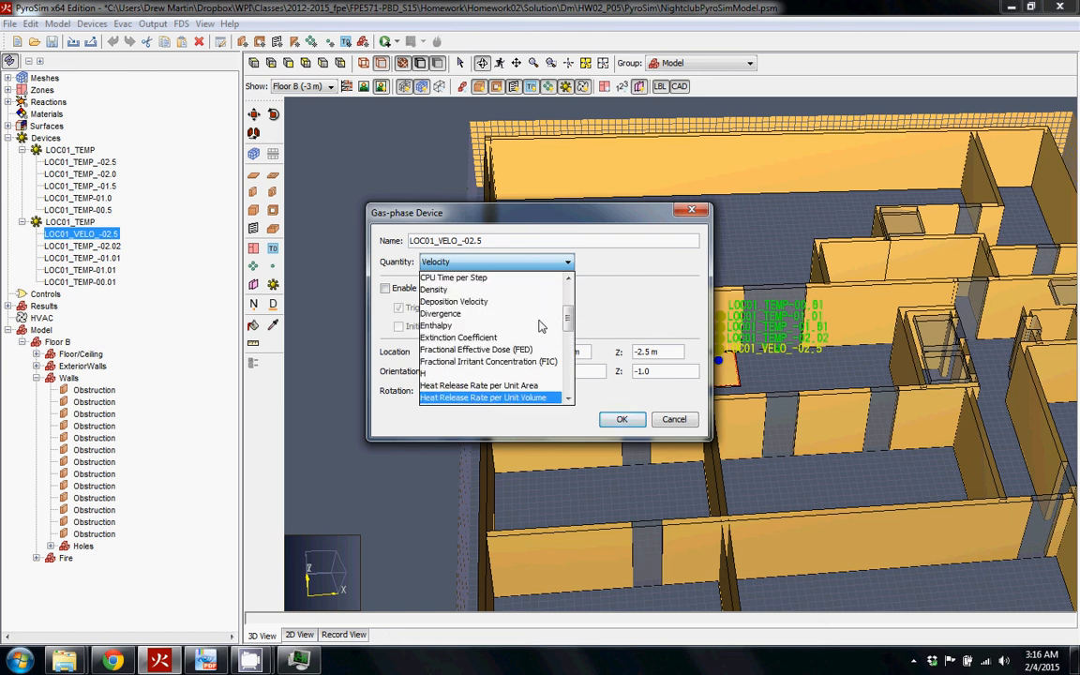
{"action": "left_click", "coordinate": [632, 316]}
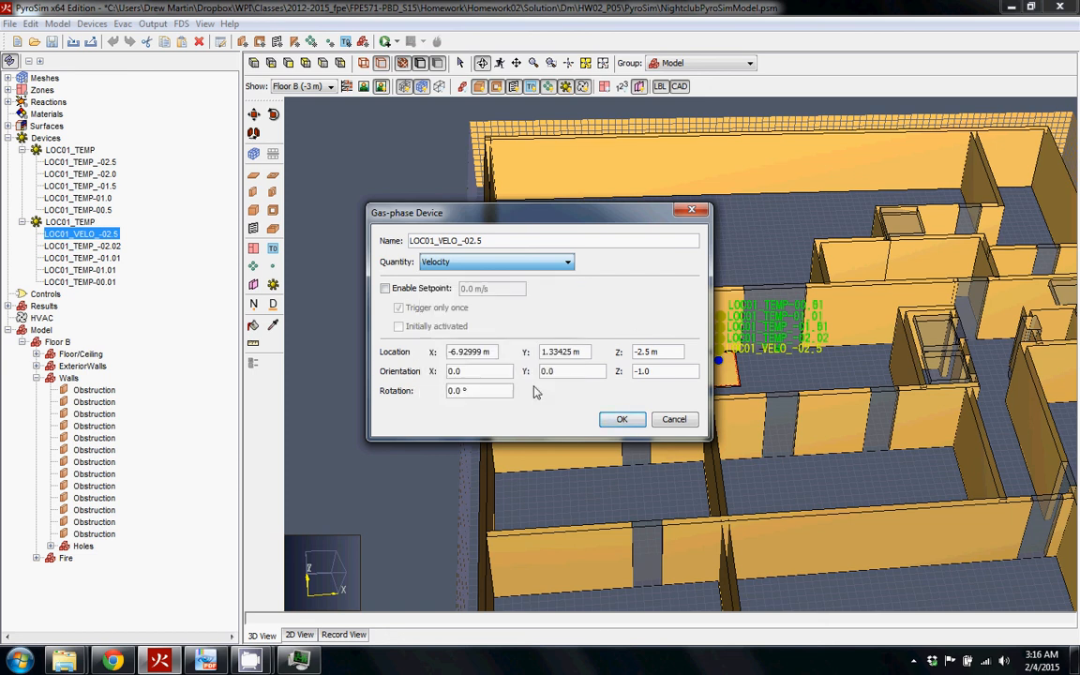
{"action": "left_click", "coordinate": [674, 420]}
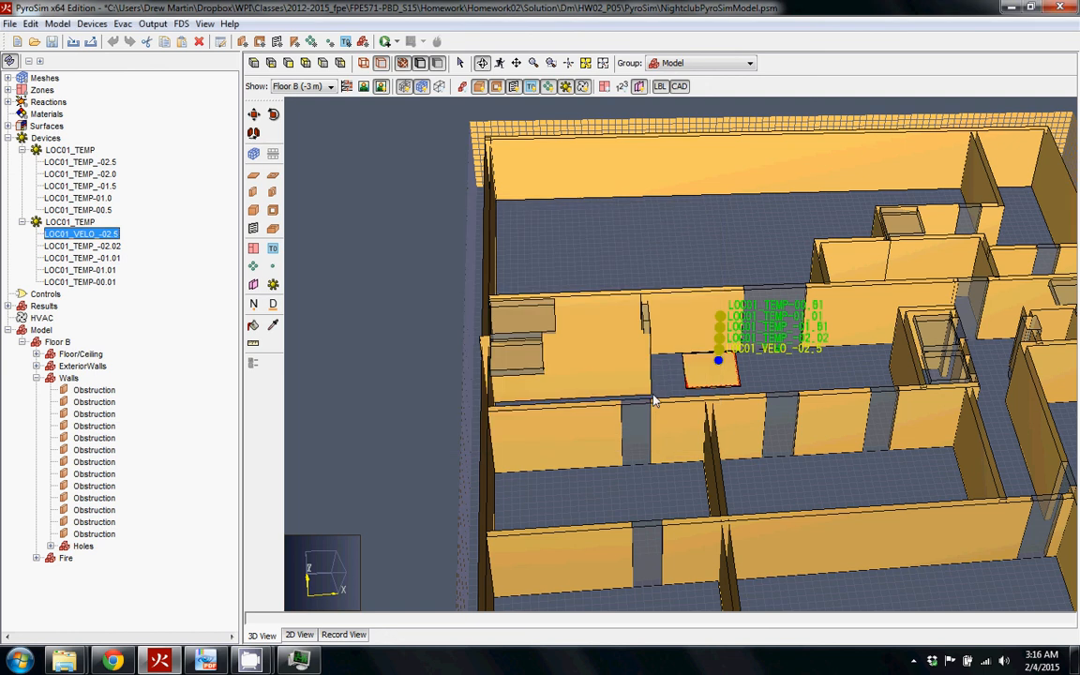
View the fire room from above, inspect the opening and exterior wall, then select the first LOC01_TEMP group
{"action": "left_click", "coordinate": [790, 386]}
{"action": "left_click_drag", "start_coordinate": [791, 382], "coordinate": [780, 448]}
{"action": "left_click_drag", "start_coordinate": [812, 278], "coordinate": [812, 311]}
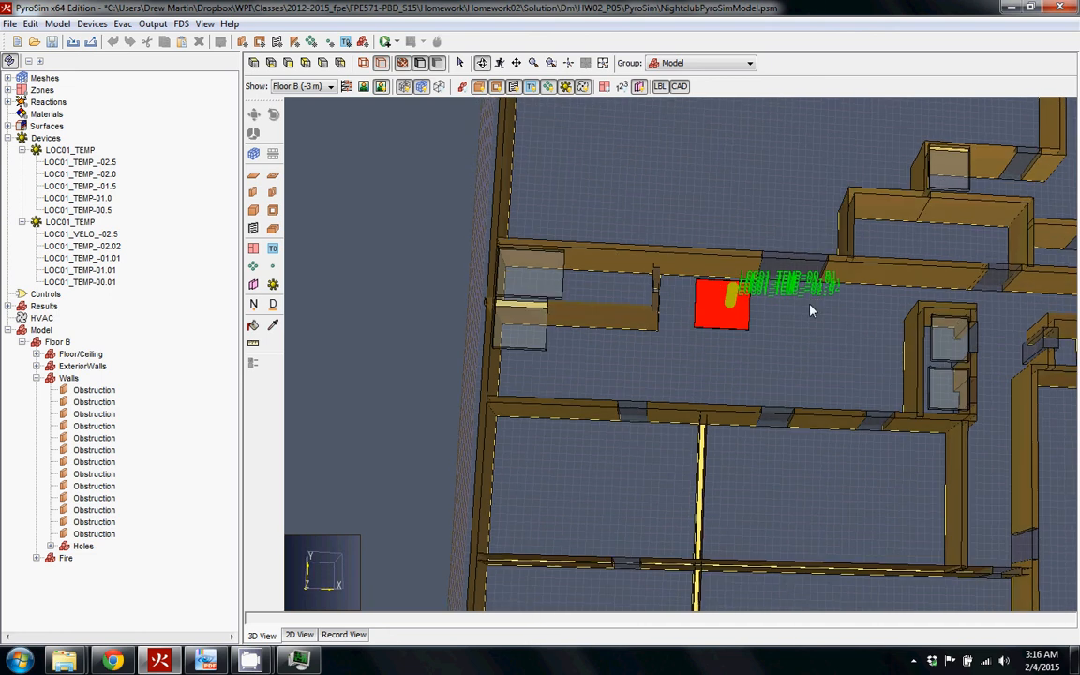
{"action": "left_click", "coordinate": [787, 259]}
{"action": "left_click_drag", "start_coordinate": [787, 259], "coordinate": [803, 178]}
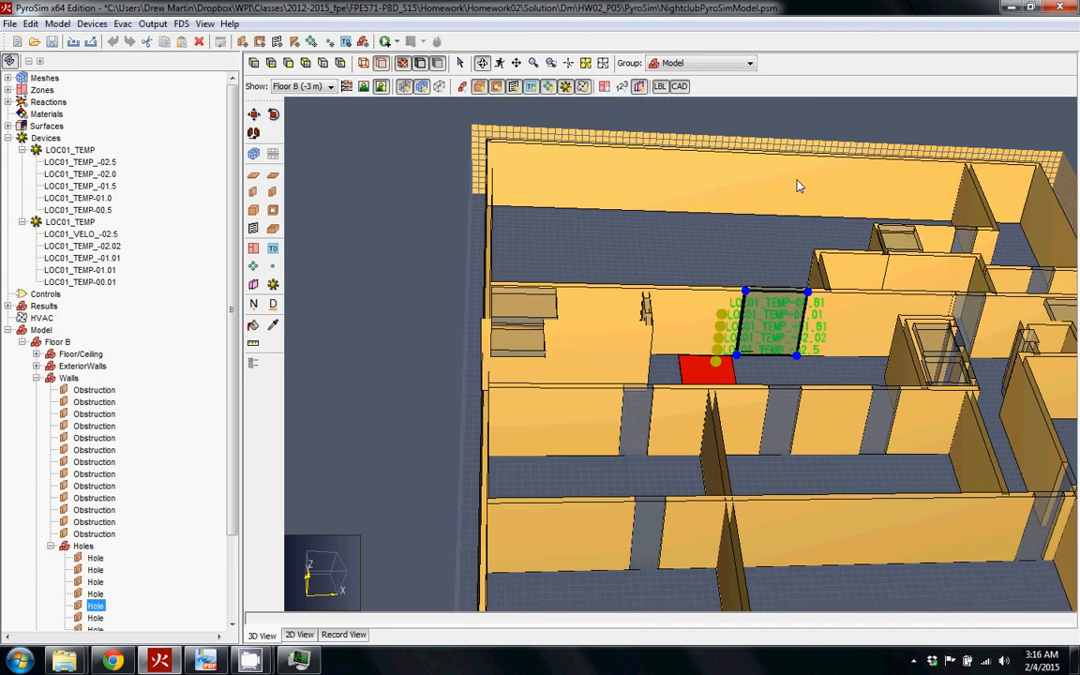
{"action": "left_click", "coordinate": [802, 178]}
{"action": "left_click", "coordinate": [381, 271]}
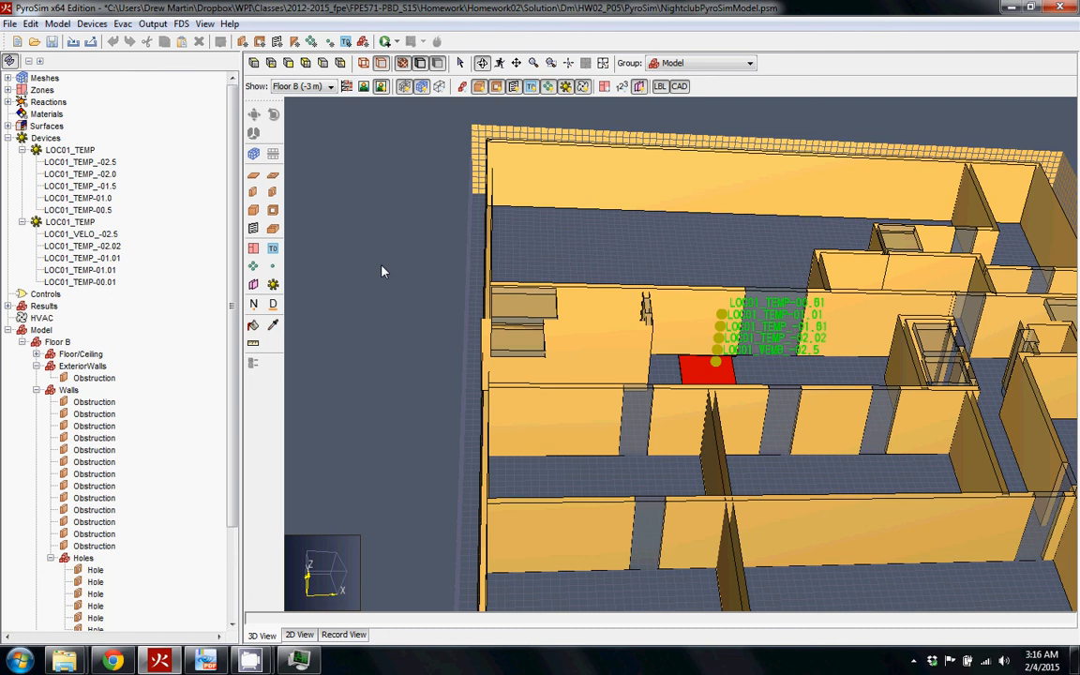
{"action": "left_click_drag", "start_coordinate": [756, 331], "coordinate": [742, 362]}
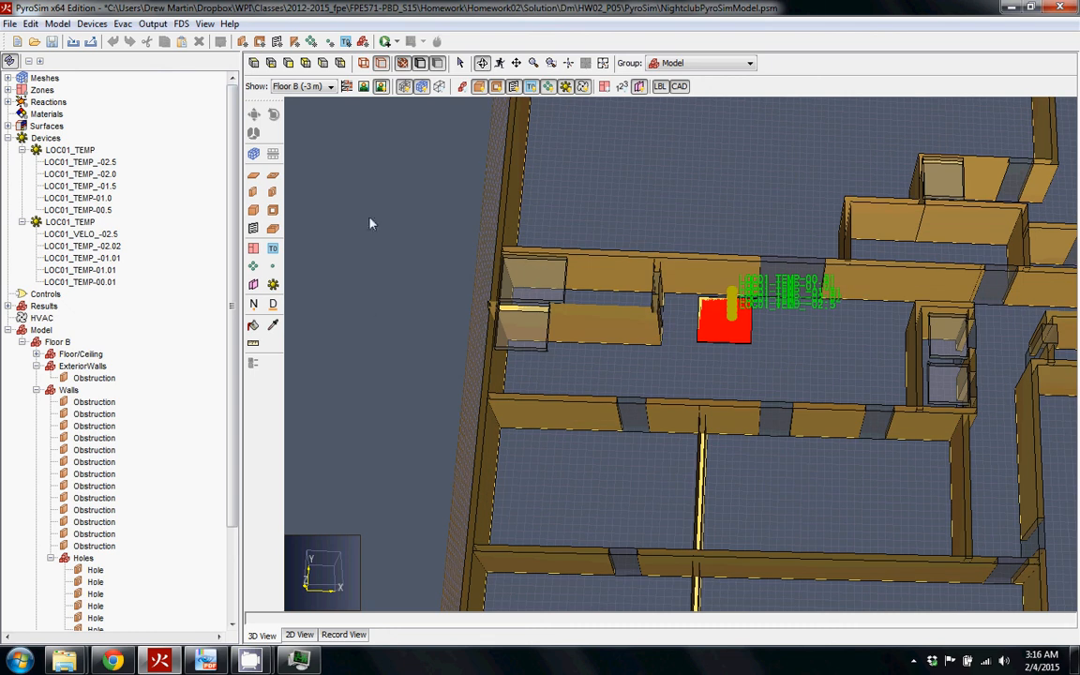
{"action": "left_click", "coordinate": [59, 150]}
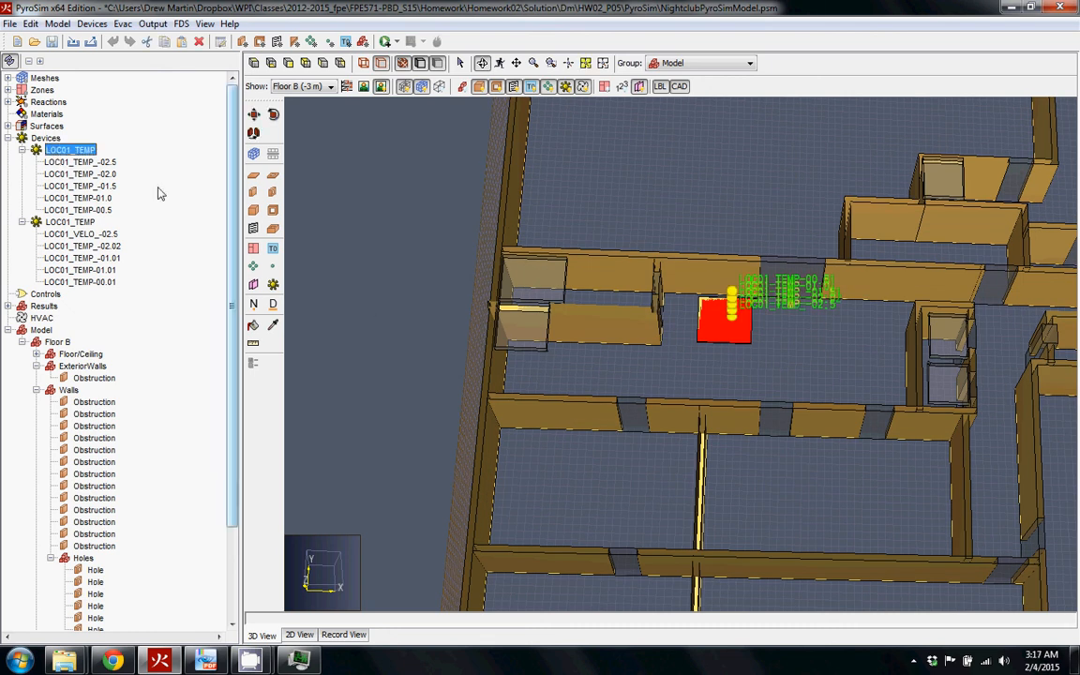
Translate the first LOC01_TEMP stack about 6.76 m from the fire to beside the left wall
{"action": "left_click", "coordinate": [253, 114]}
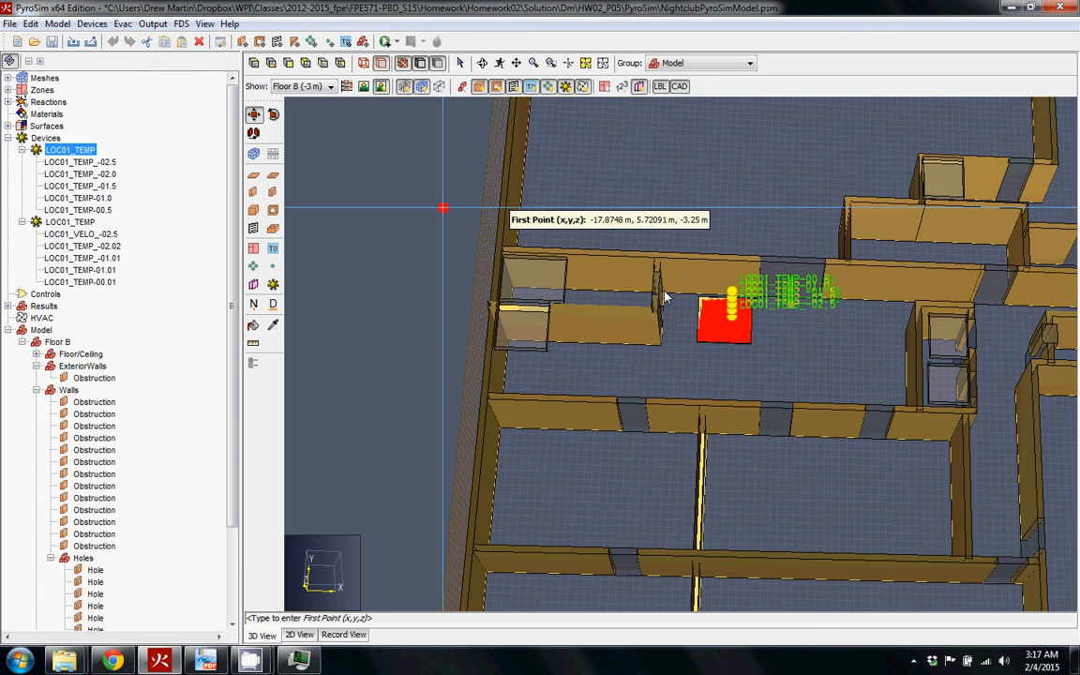
{"action": "left_click", "coordinate": [731, 292]}
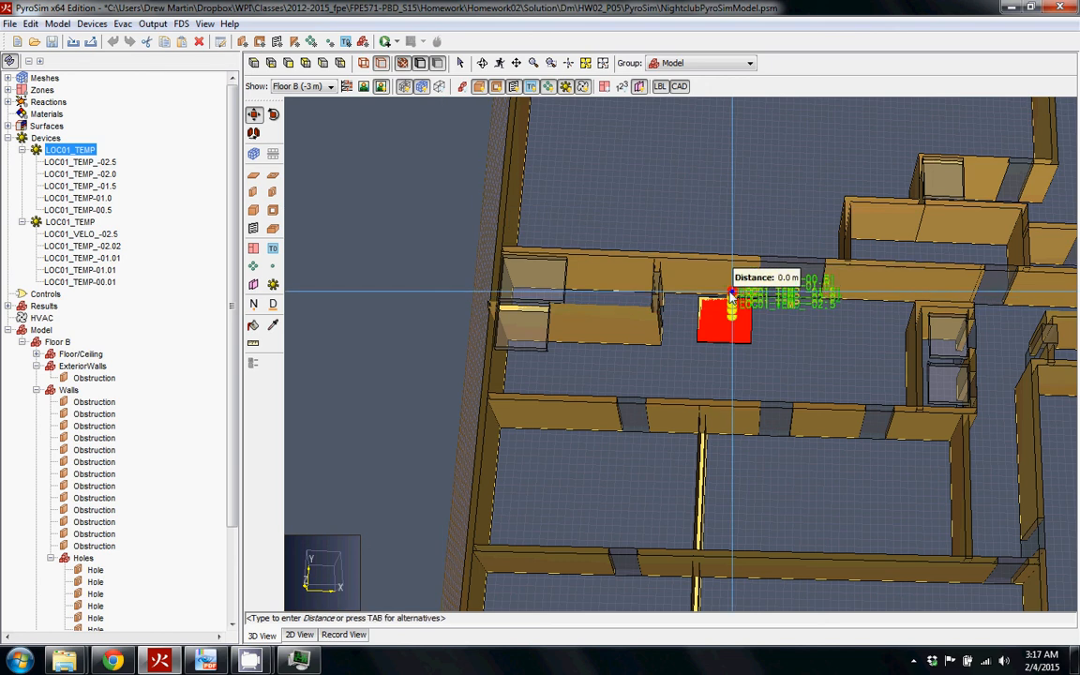
{"action": "left_click", "coordinate": [532, 349]}
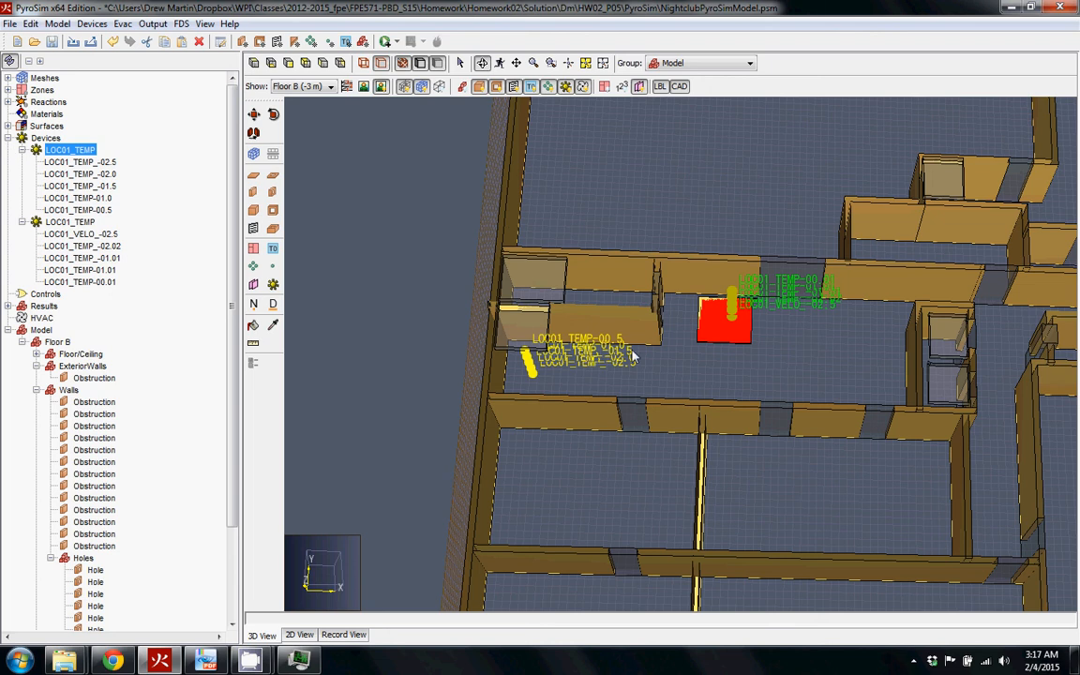
{"action": "left_click", "coordinate": [572, 321]}
{"action": "left_click", "coordinate": [364, 245]}
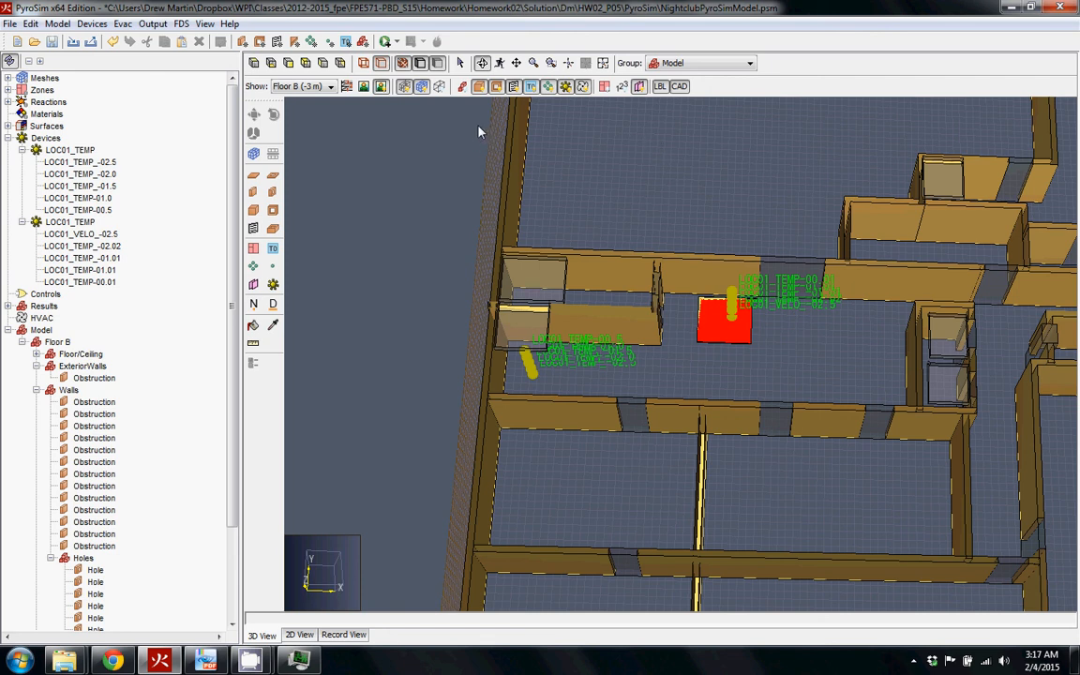
{"action": "left_click", "coordinate": [602, 63]}
Tilt the model, check the Output menu, and bring the CamStudio recorder window forward
{"action": "left_click_drag", "start_coordinate": [646, 207], "coordinate": [434, 238]}
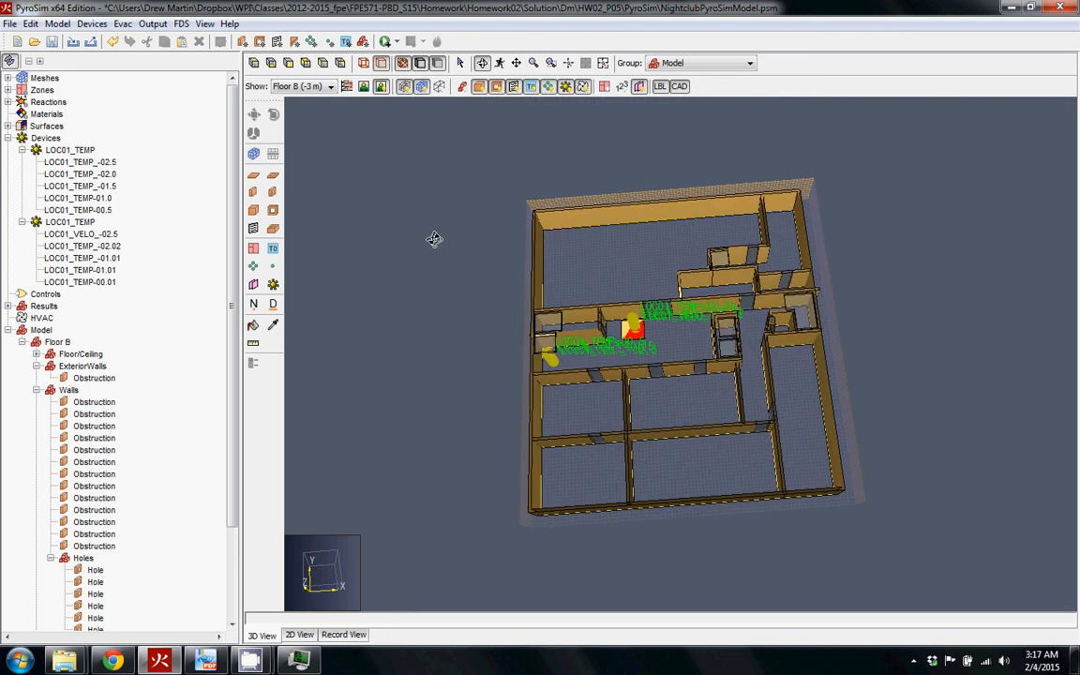
{"action": "left_click", "coordinate": [150, 25]}
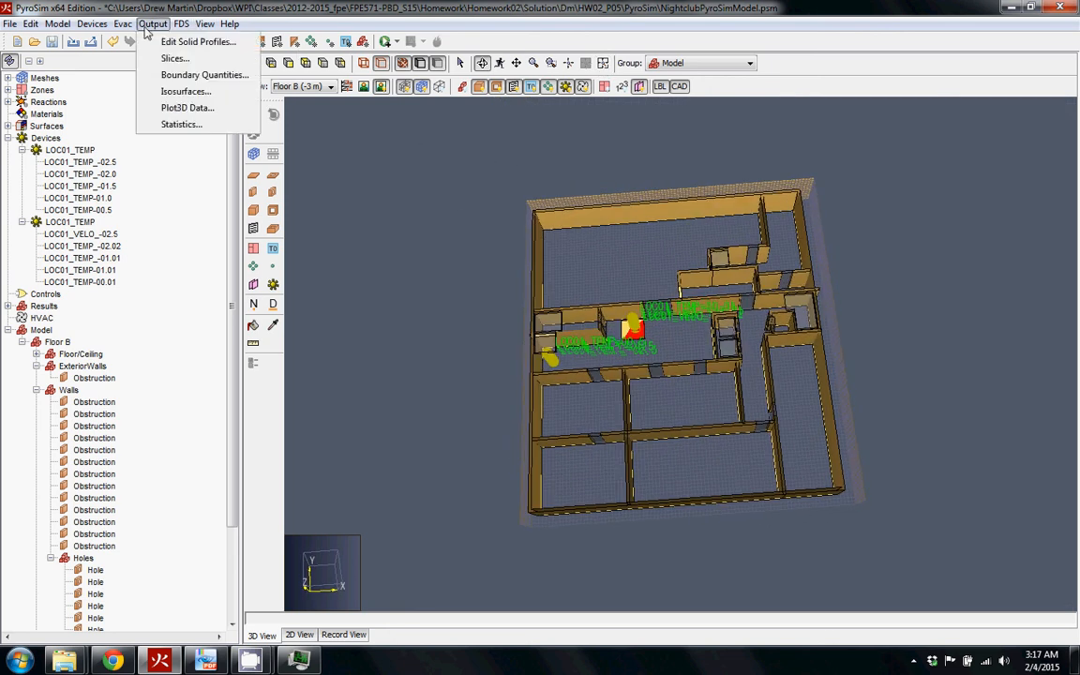
{"action": "left_click", "coordinate": [249, 661]}
{"action": "left_click", "coordinate": [234, 572]}
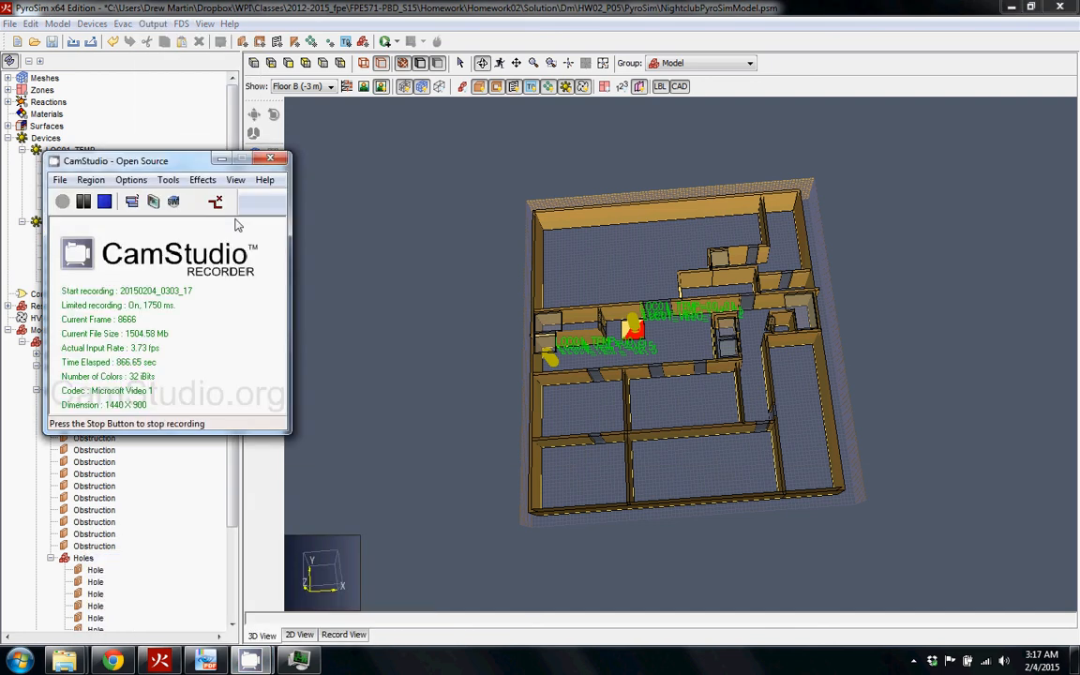